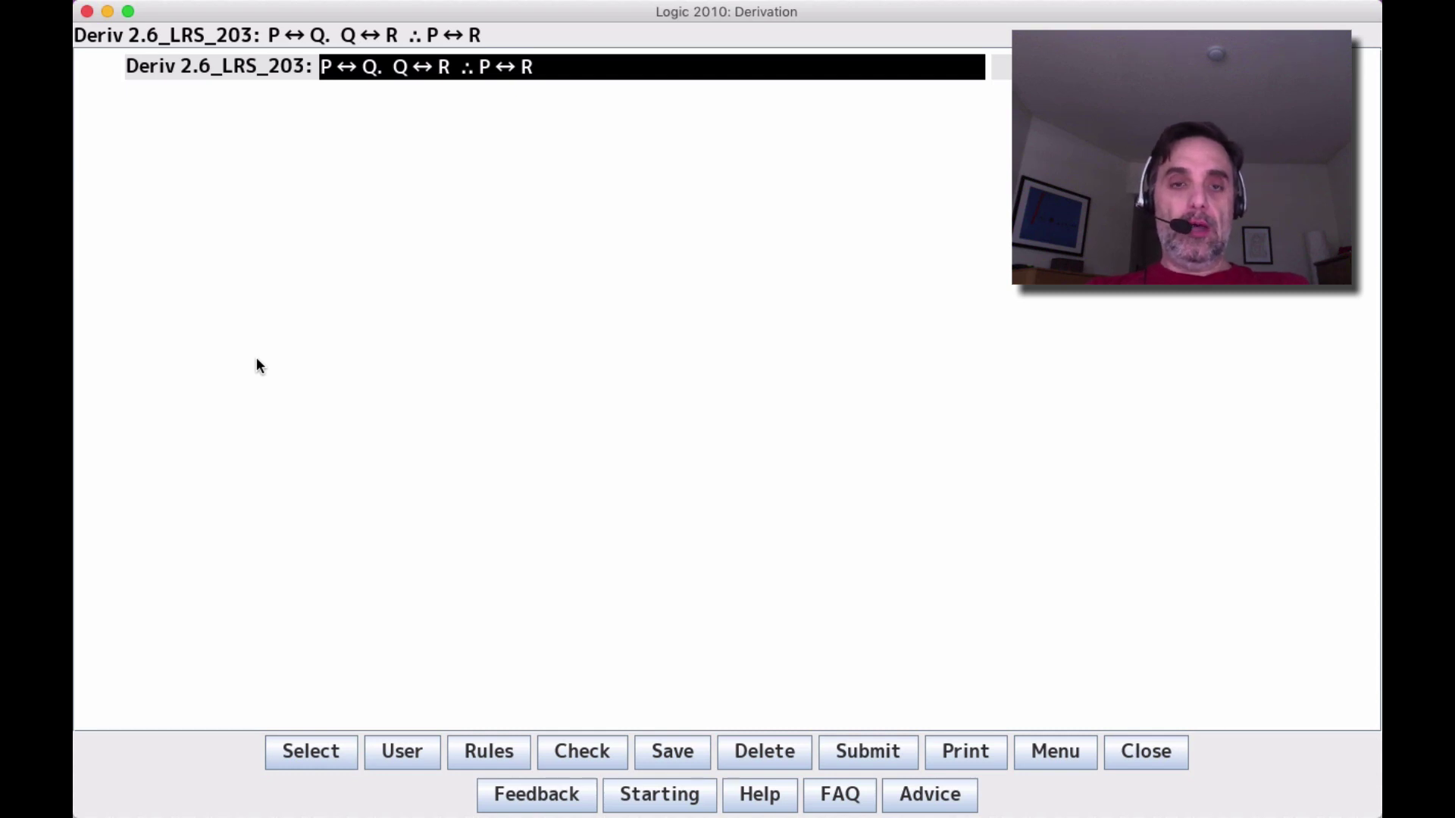
# - Start line 1 as Show P↔R justified by SHOW CONC, correcting the COND typo
pyautogui.press('Return')
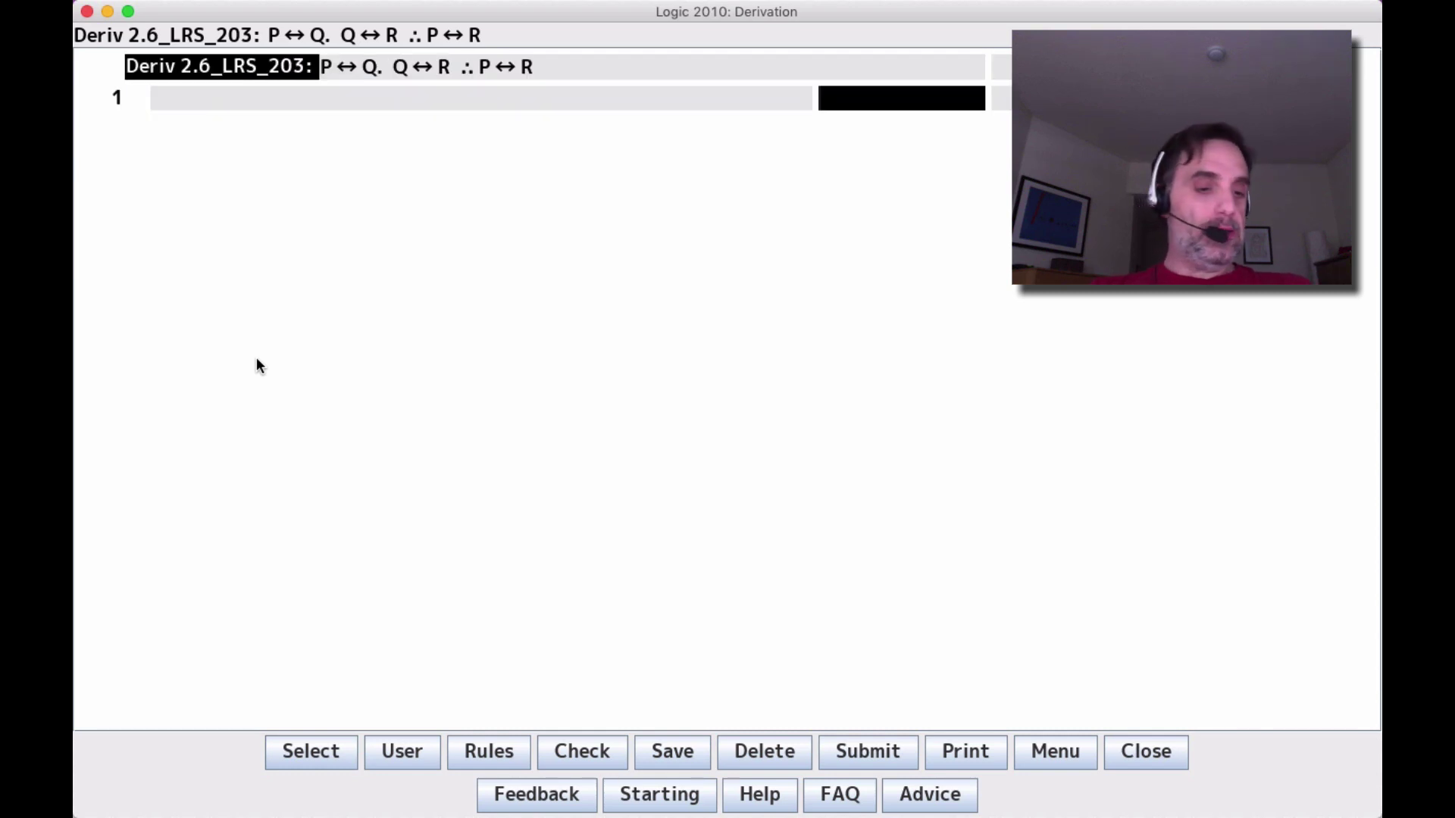
pyautogui.write('SHOW COND')
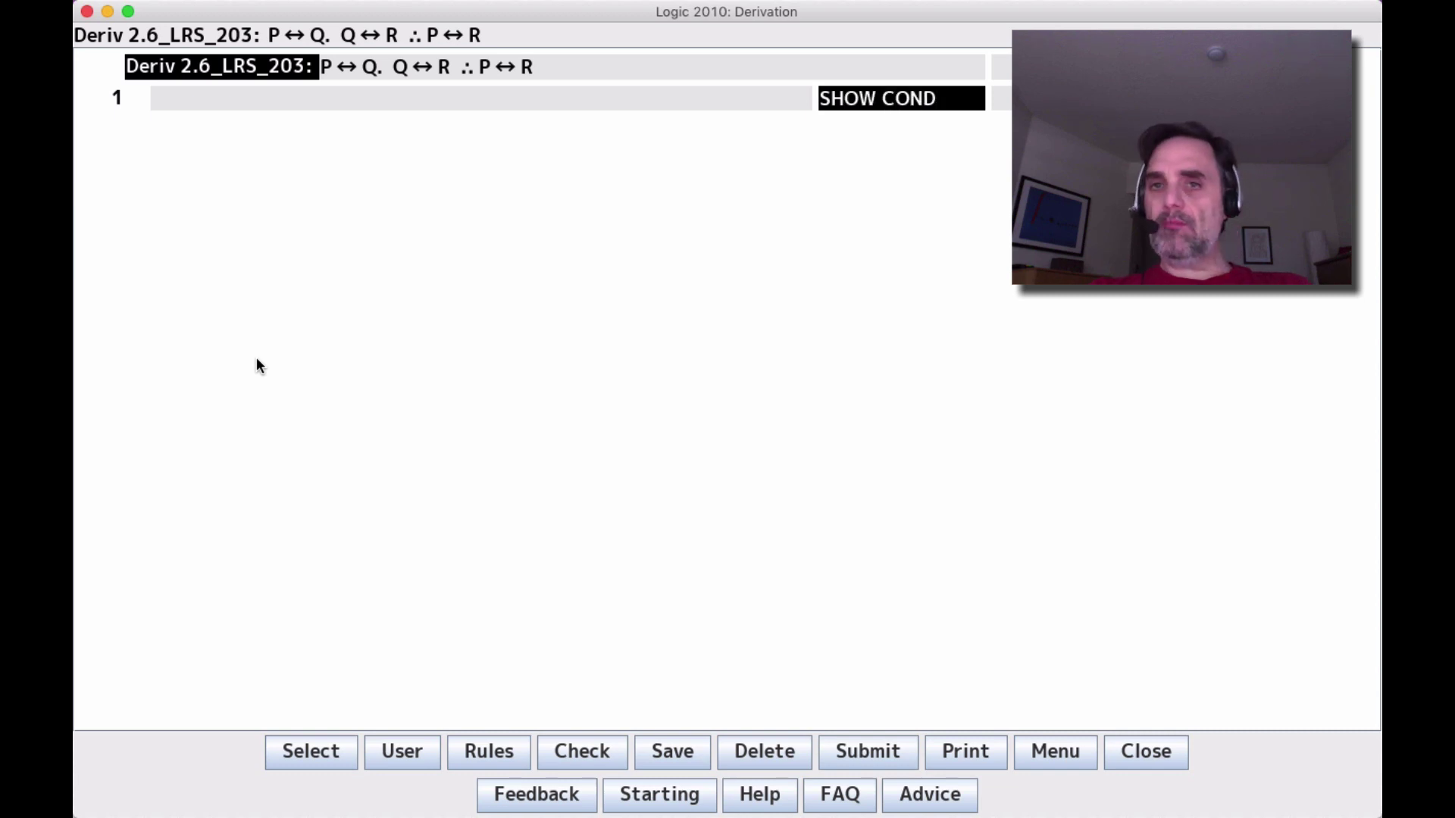
pyautogui.press('BackSpace')
pyautogui.write('CONC')
pyautogui.press('Return')
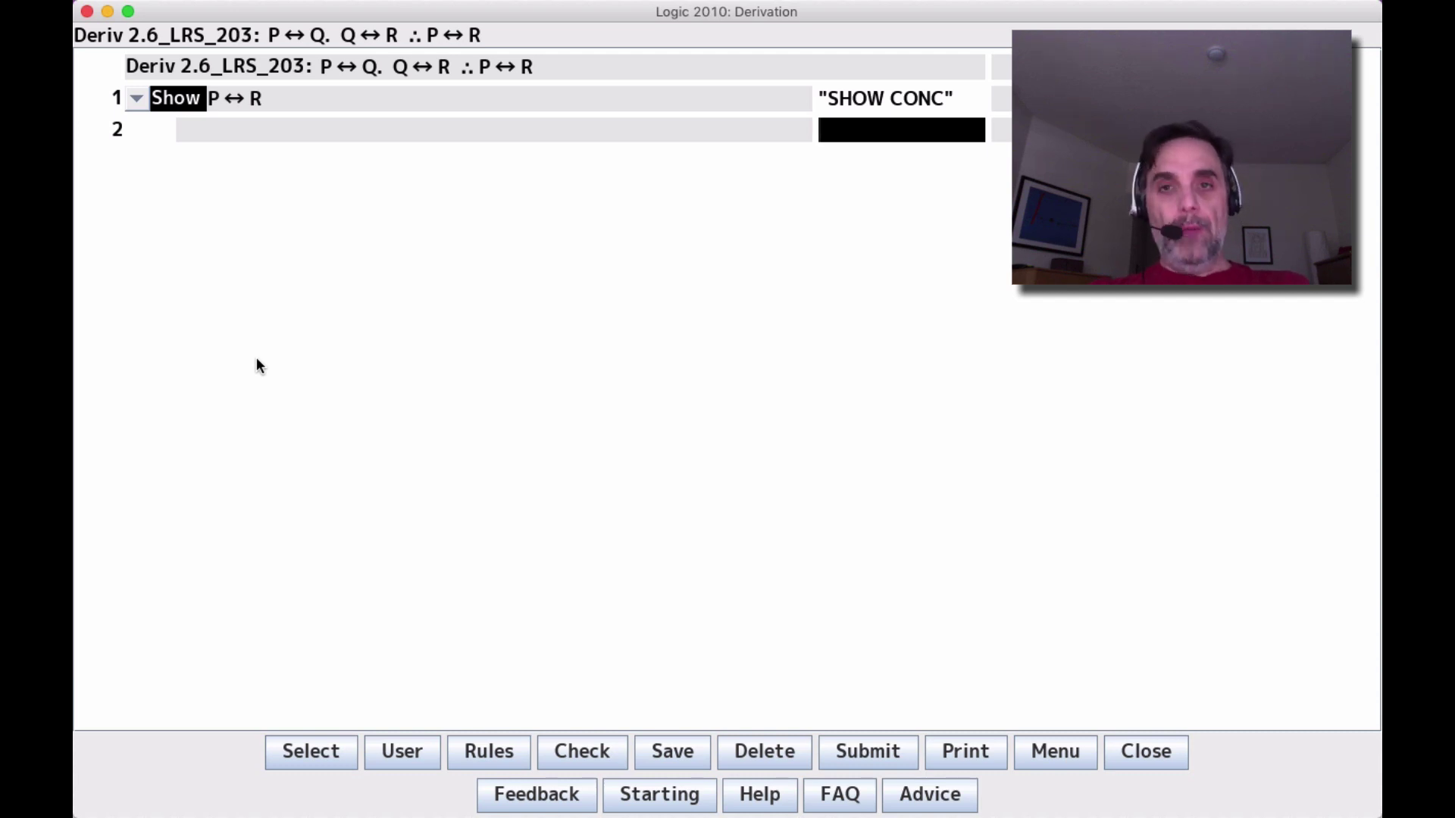
# - Enter premises P↔Q as PR1 on line 2 and Q↔R as PR2 on line 3
pyautogui.write('PR1')
pyautogui.press('Return')
pyautogui.write('PR2')
pyautogui.press('Return')
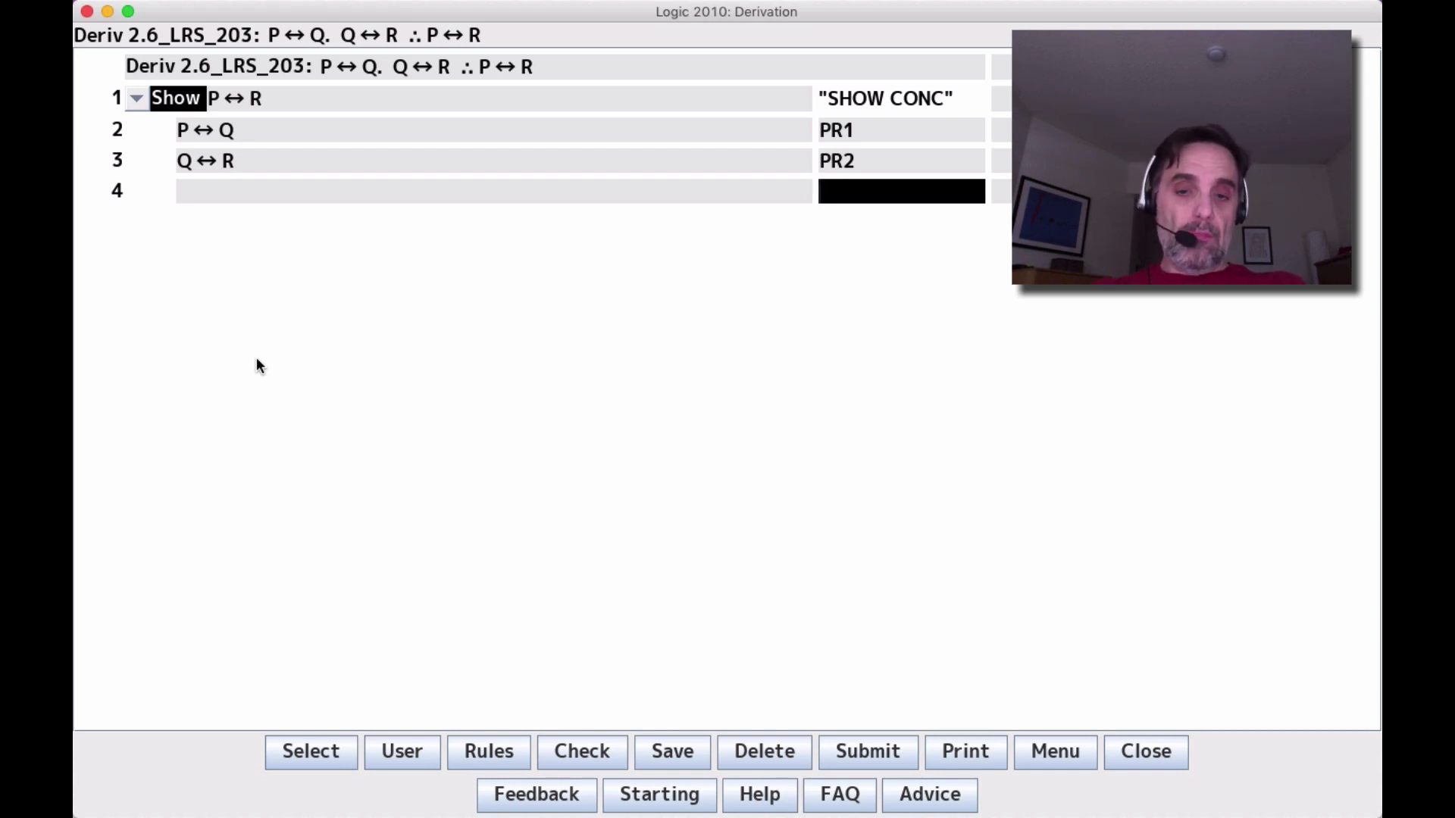
# - Leave blank lines 4–6 and enter P→R and R→P on lines 7 and 8
pyautogui.press('Return')
pyautogui.press('Return')
pyautogui.press('Return')
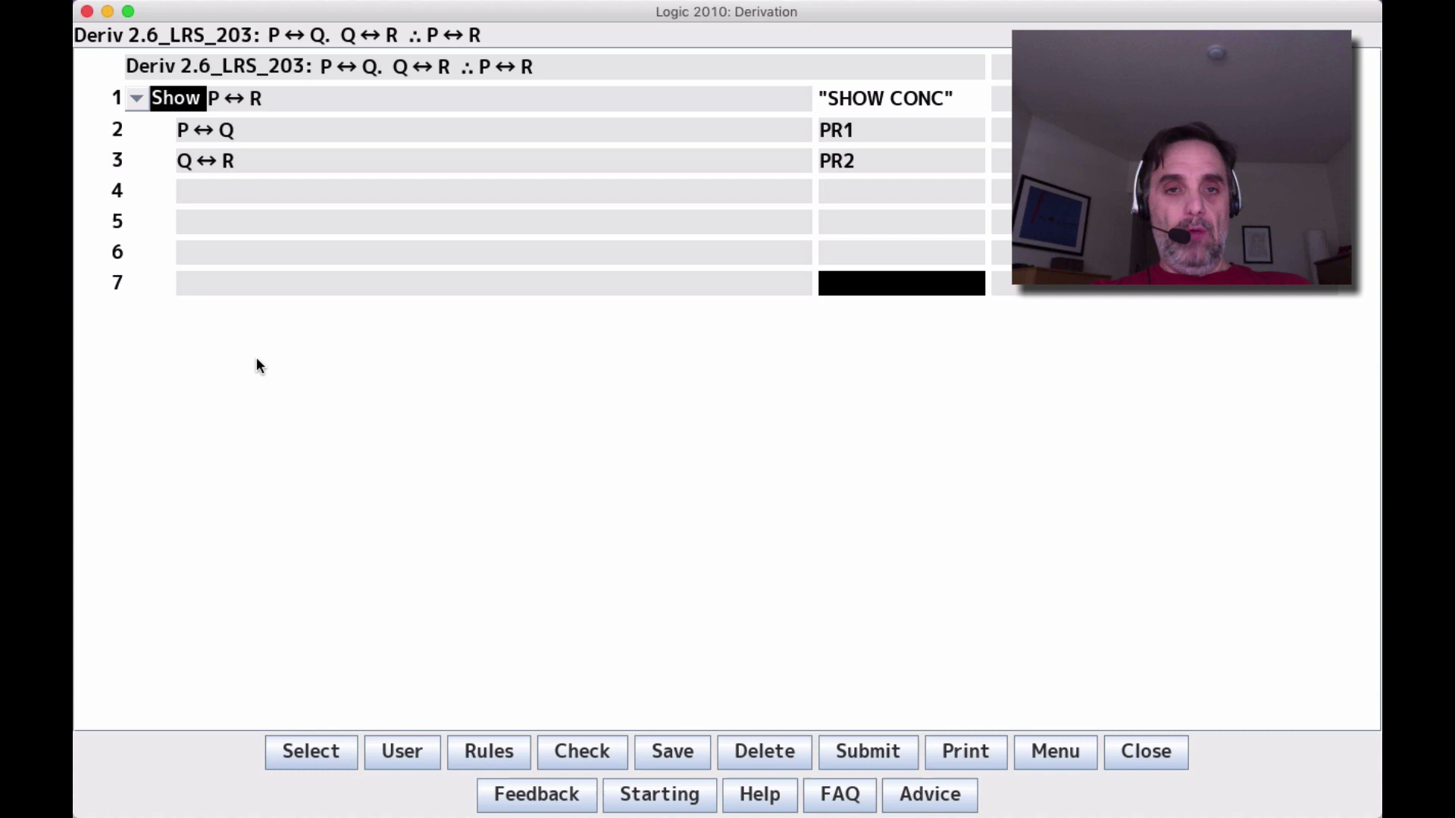
pyautogui.write('P↔R')
pyautogui.press('BackSpace')
pyautogui.press('BackSpace')
pyautogui.press('BackSpace')
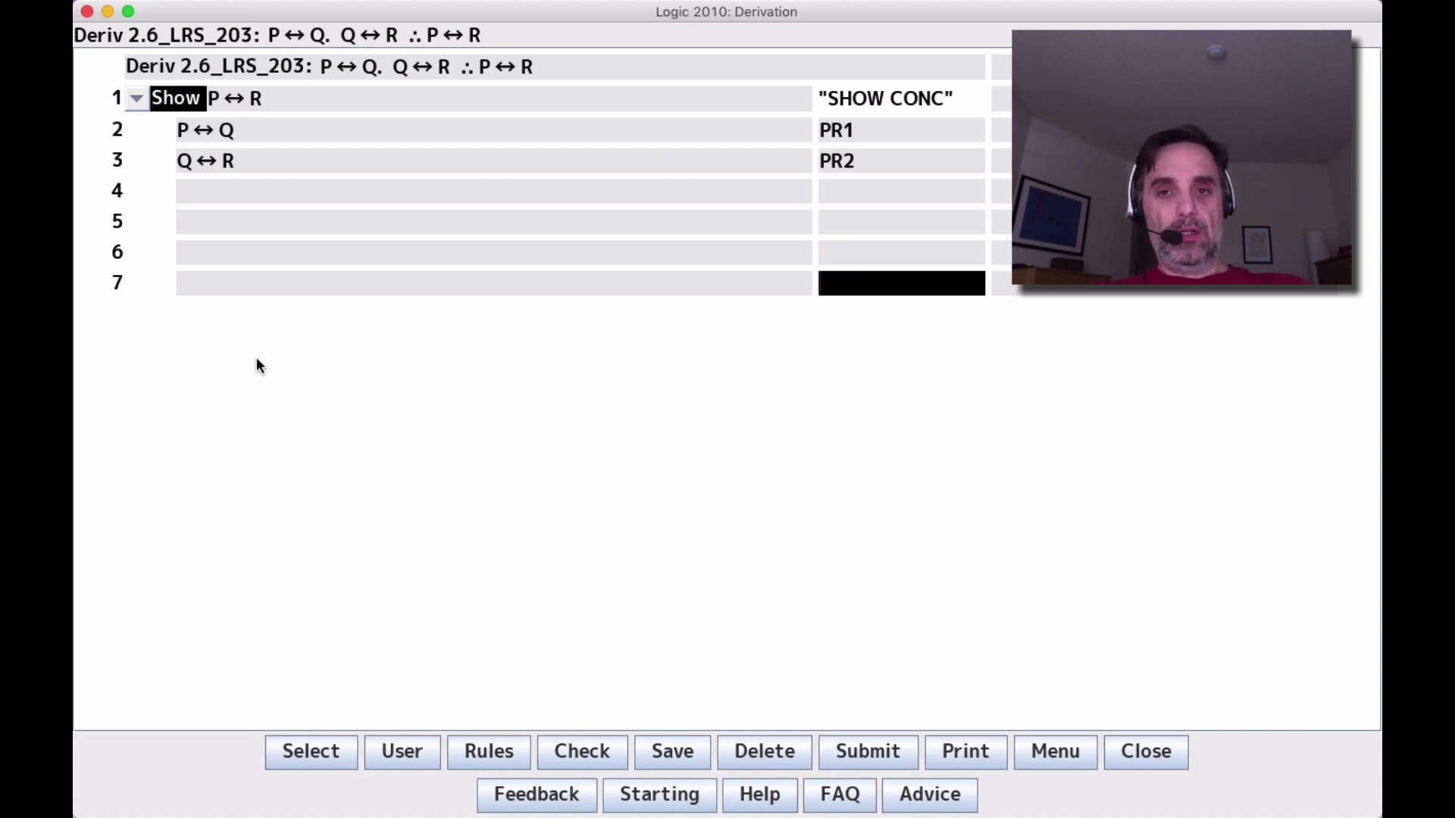
pyautogui.hotkey('shift', 'Tab')
pyautogui.write('P→R')
pyautogui.press('Return')
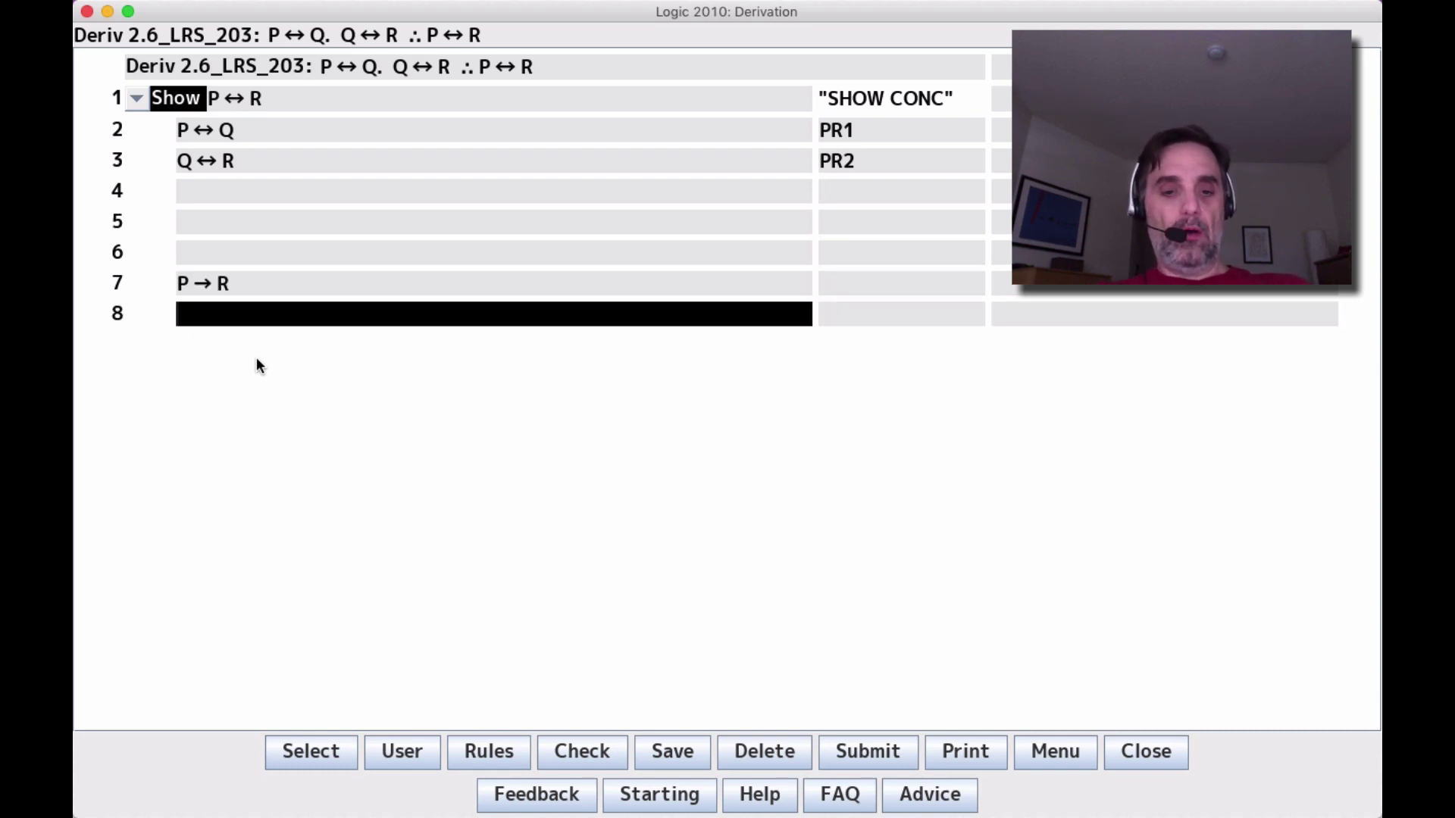
pyautogui.write('R→P')
pyautogui.press('Return')
# - Derive P↔R on line 9 by 7 8 CB, then return to line 4
pyautogui.press('Tab')
pyautogui.write('7')
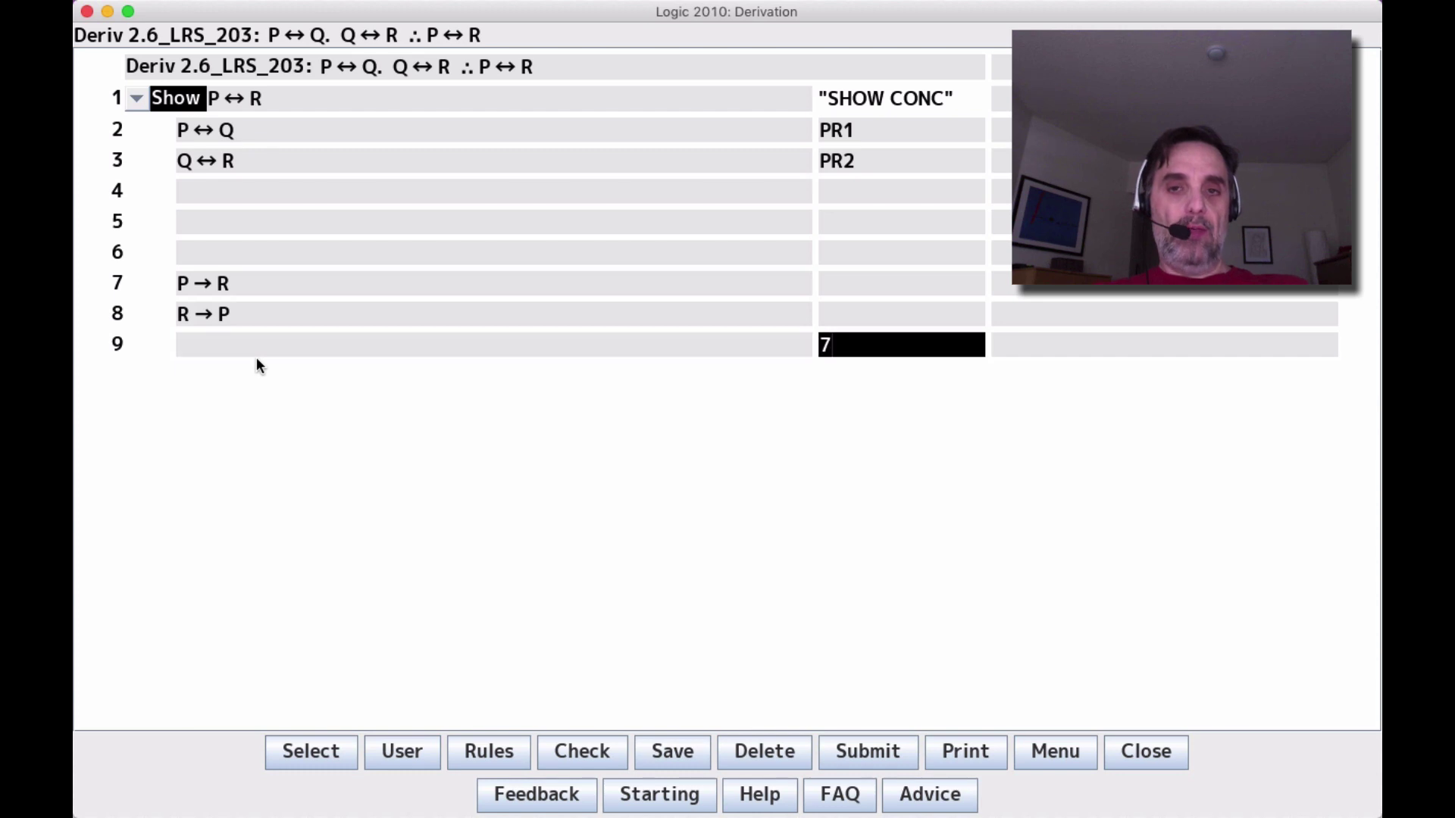
pyautogui.write(' 8 CB')
pyautogui.press('Return')
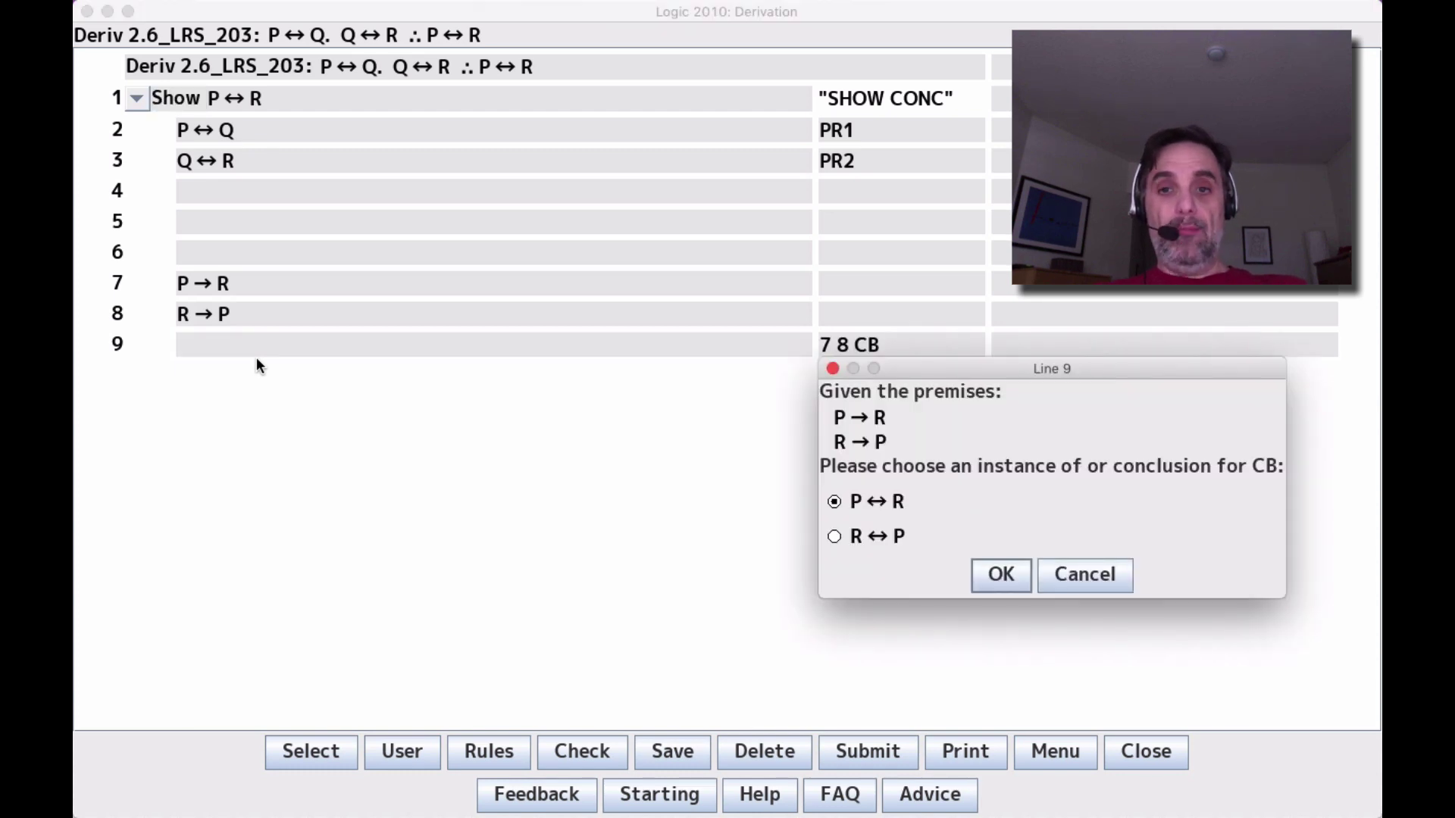
pyautogui.press('Return')
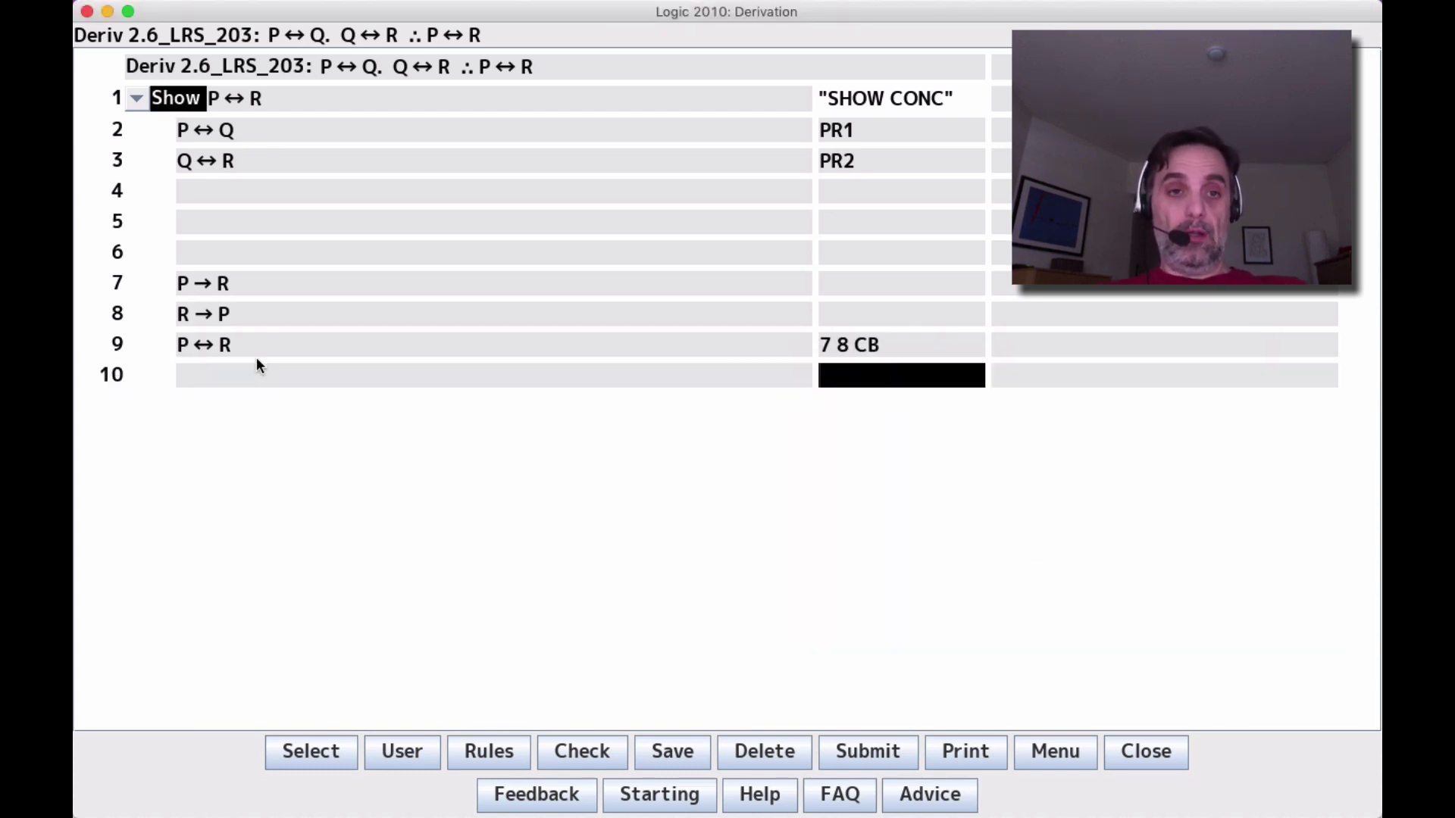
pyautogui.press('Up')
pyautogui.press('Up')
pyautogui.press('Up')
pyautogui.press('Up')
pyautogui.press('Up')
pyautogui.press('Up')
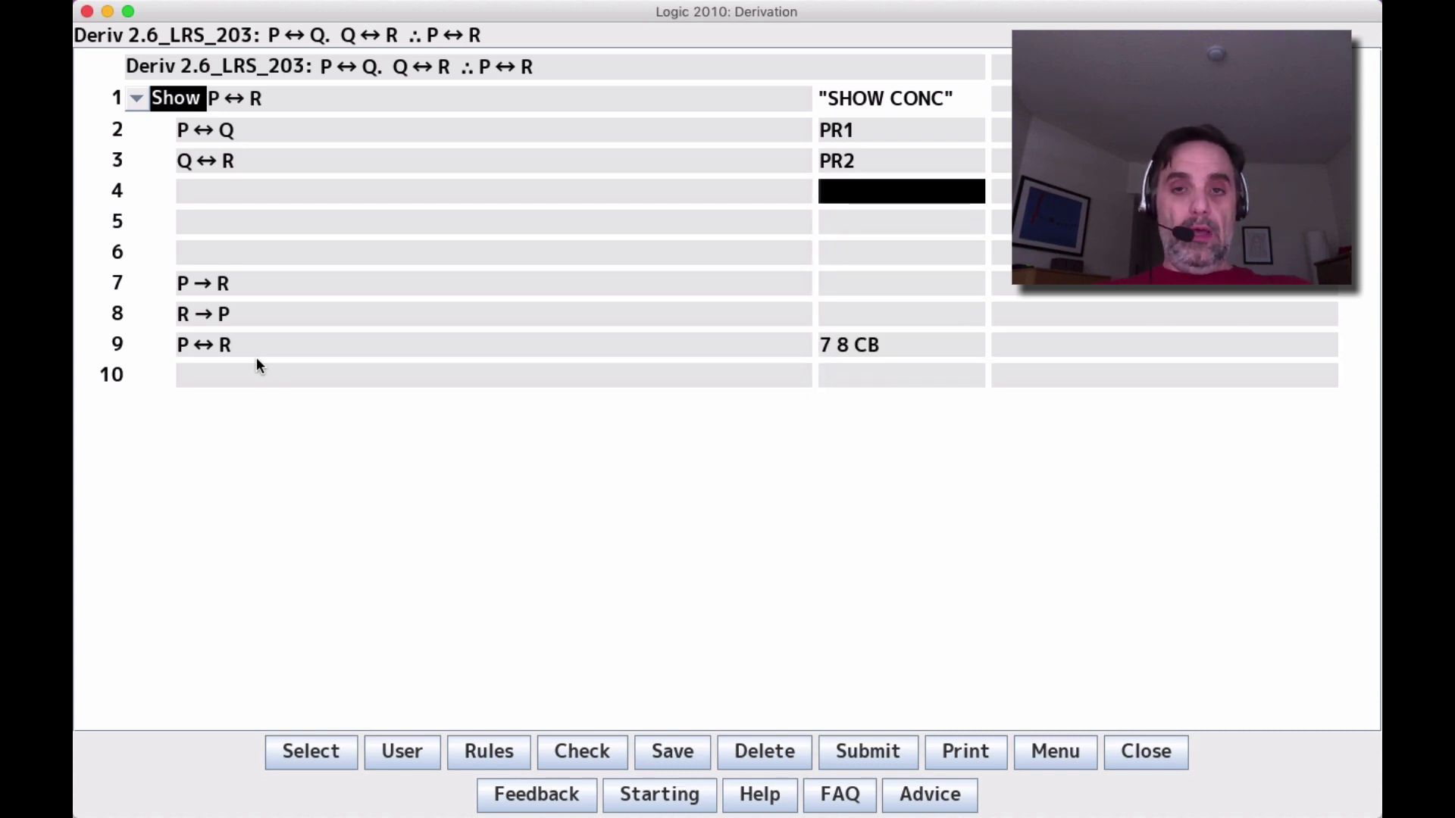
# - Make line 4 a Show P→R line with SHOW COND justification
pyautogui.write('SHOW COND')
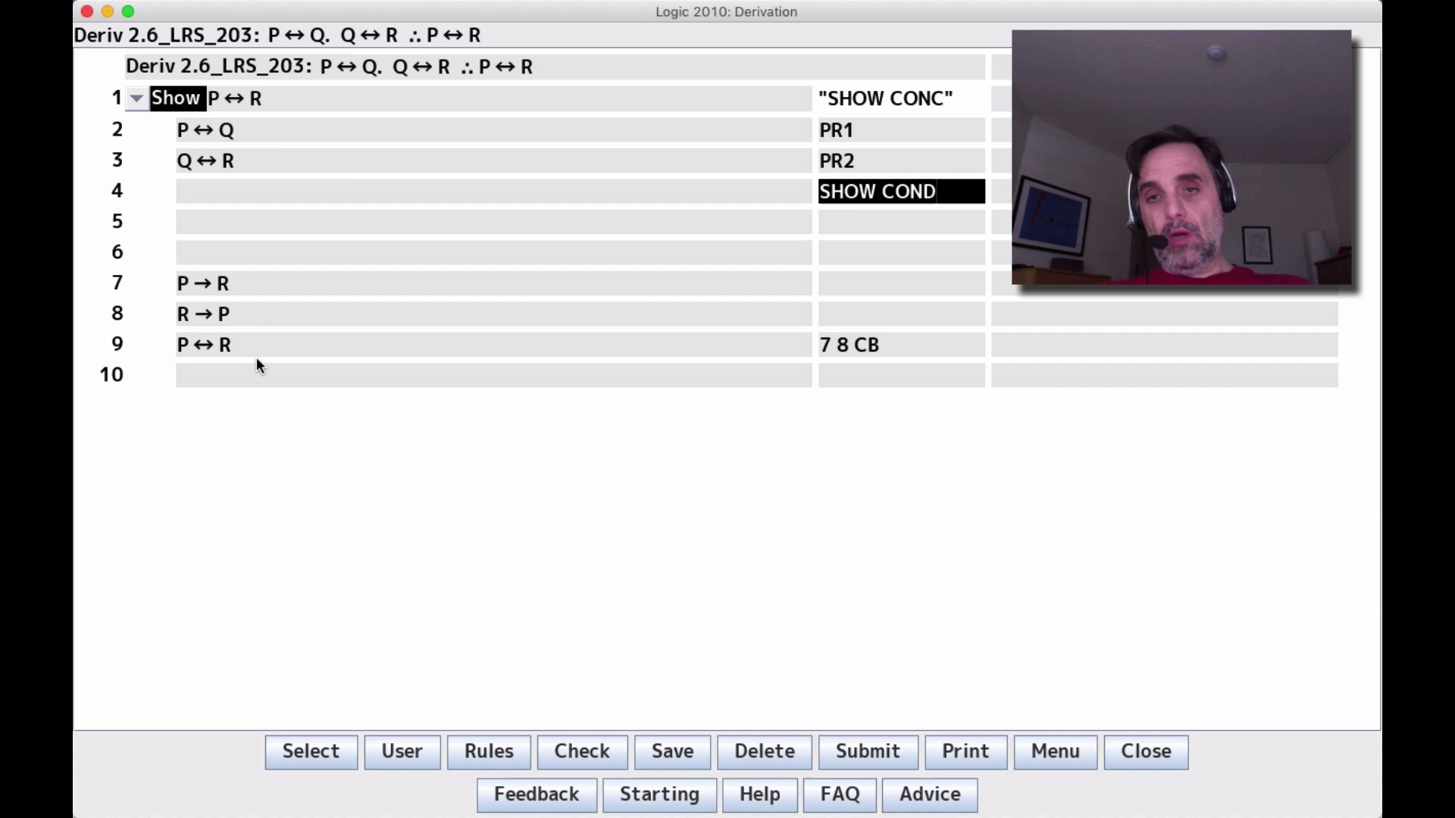
pyautogui.press('BackSpace')
pyautogui.press('BackSpace')
pyautogui.press('BackSpace')
pyautogui.press('BackSpace')
pyautogui.press('BackSpace')
pyautogui.press('BackSpace')
pyautogui.press('BackSpace')
pyautogui.press('BackSpace')
pyautogui.press('BackSpace')
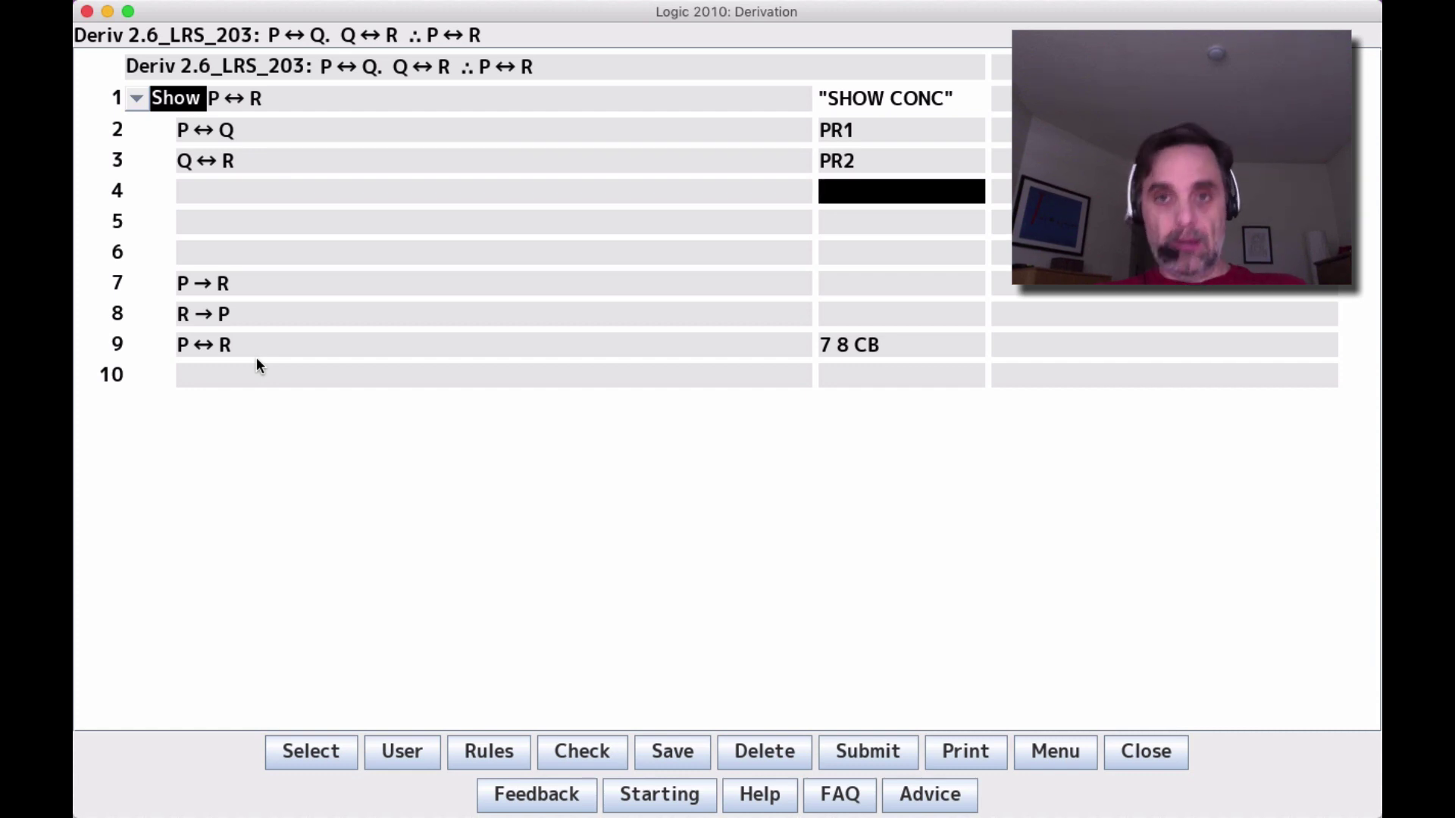
pyautogui.write('SHOW COND')
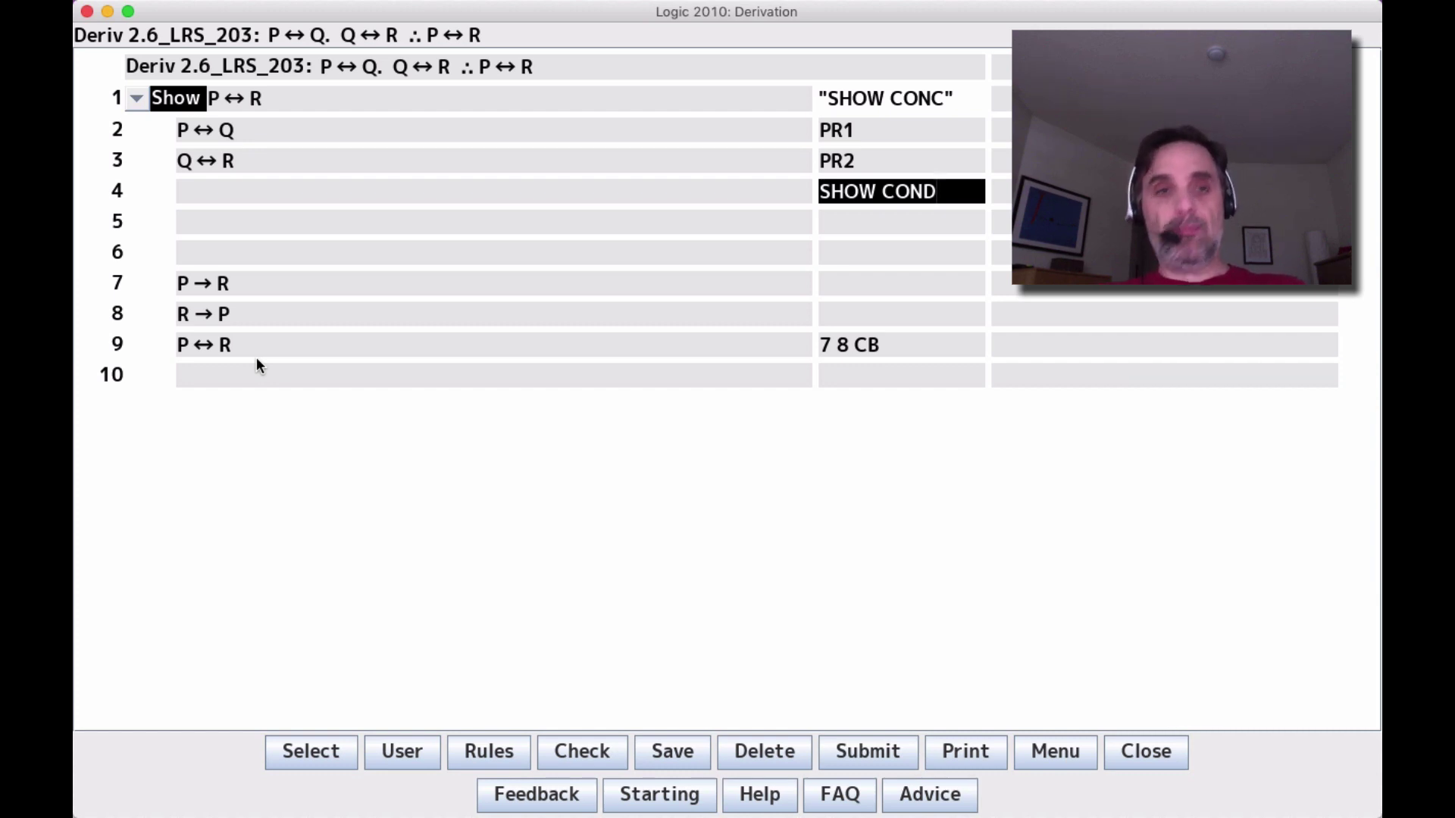
pyautogui.press('Return')
pyautogui.press('Return')
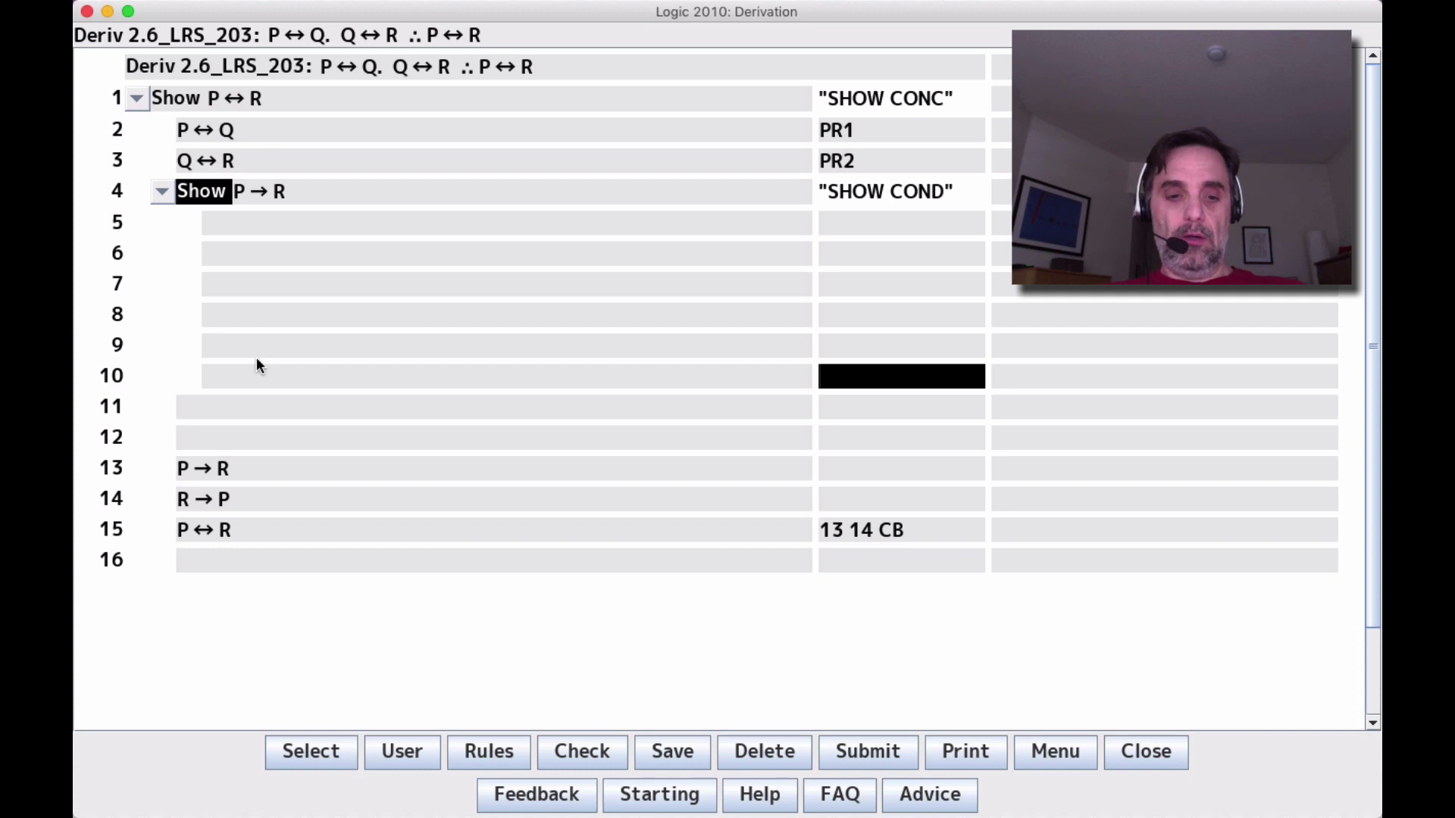
# - Box lines 5–10 under line 4 and make line 11 a SHOW COND conditional
pyautogui.press('Down')
pyautogui.write('SHOW')
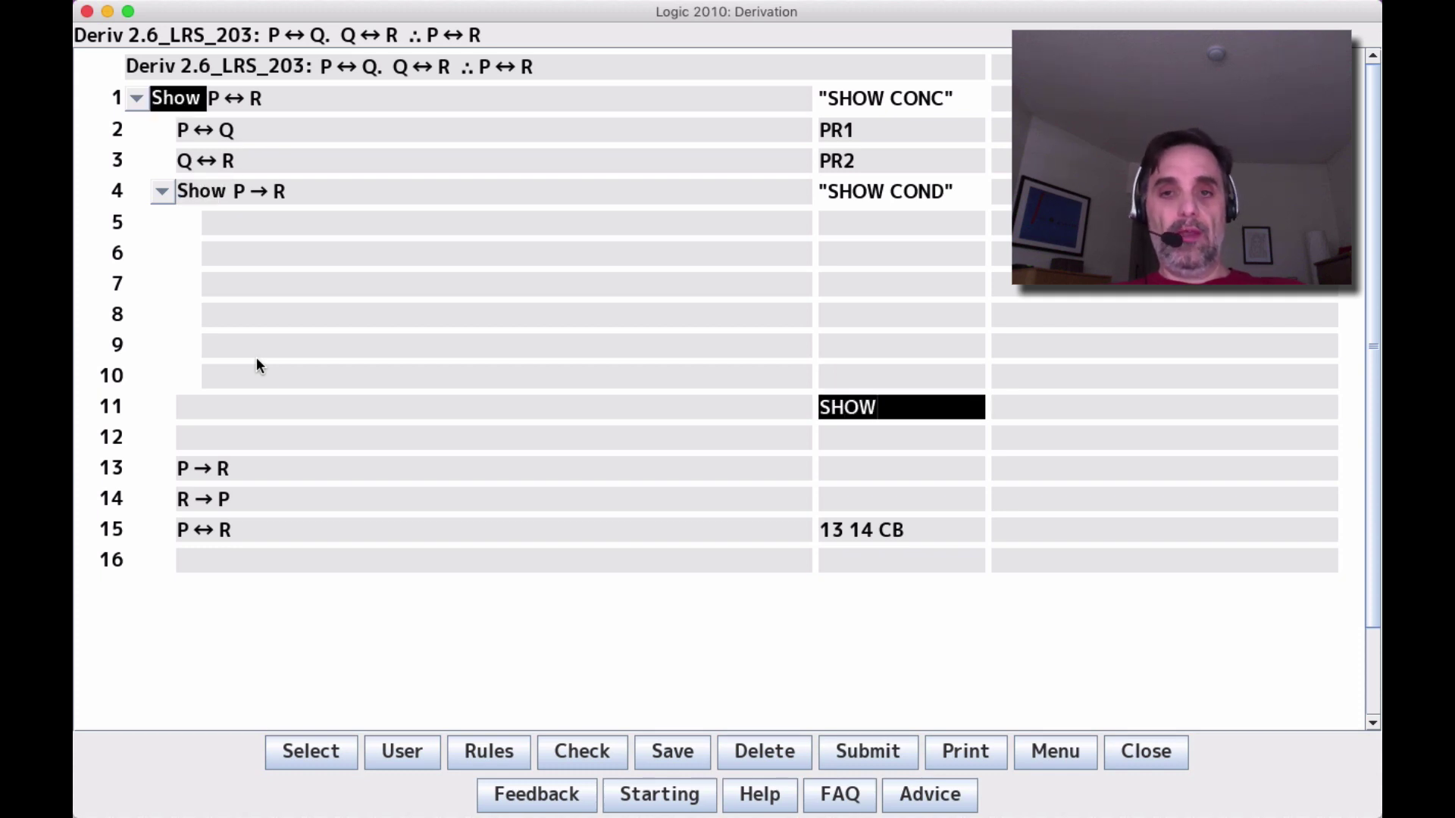
pyautogui.press('Return')
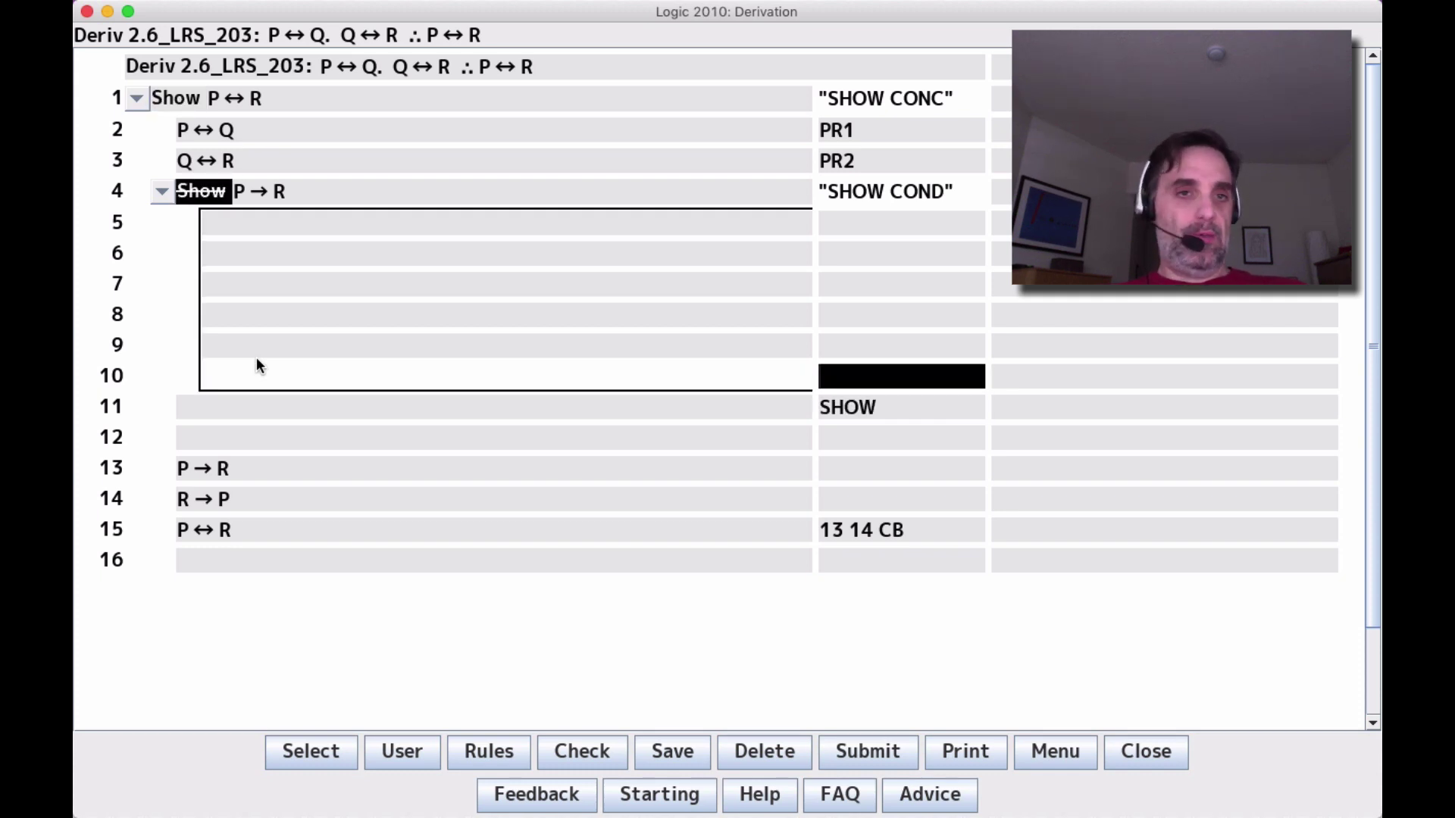
pyautogui.write('COND')
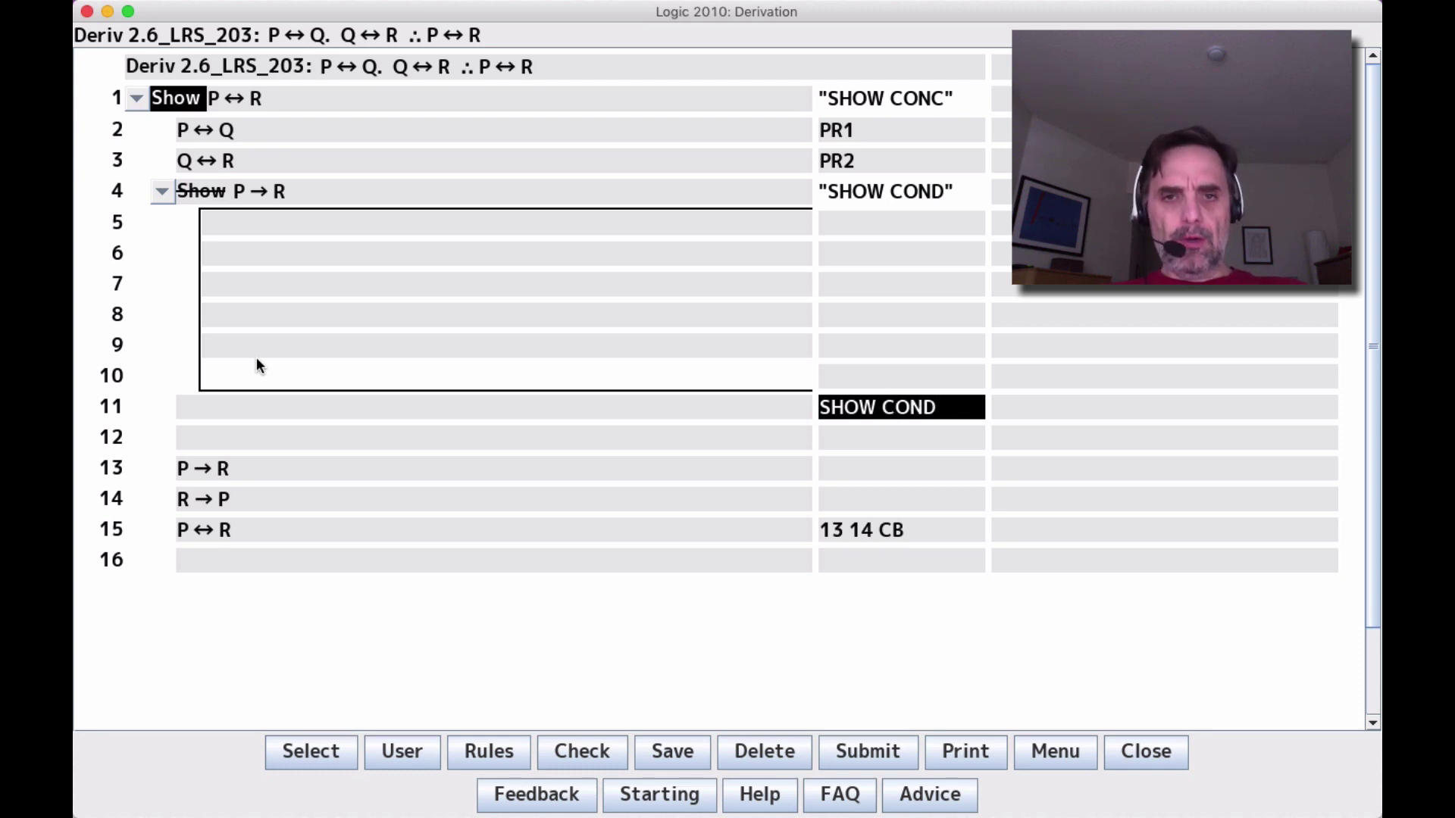
pyautogui.press('Return')
pyautogui.press('Tab')
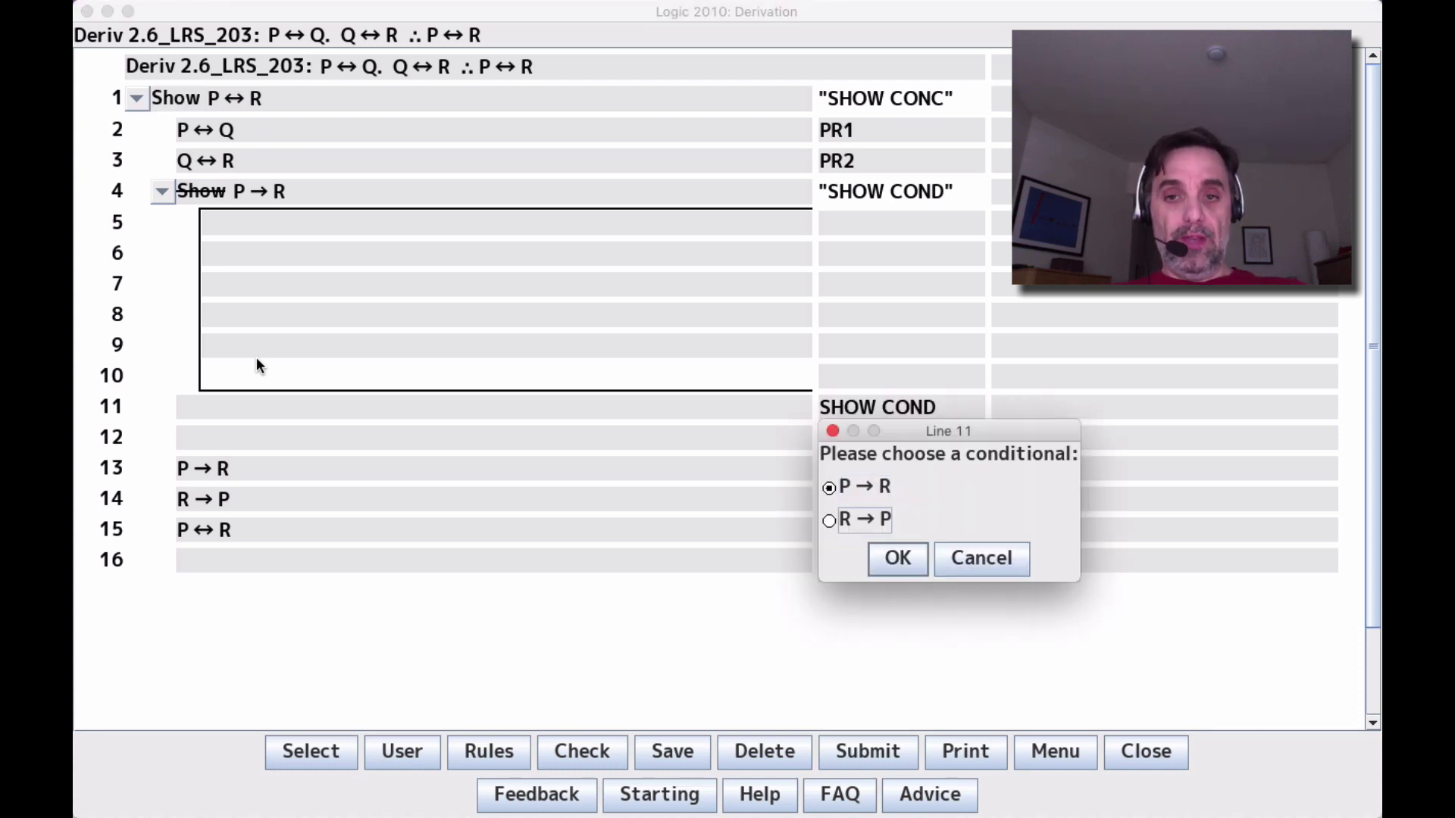
pyautogui.press('Return')
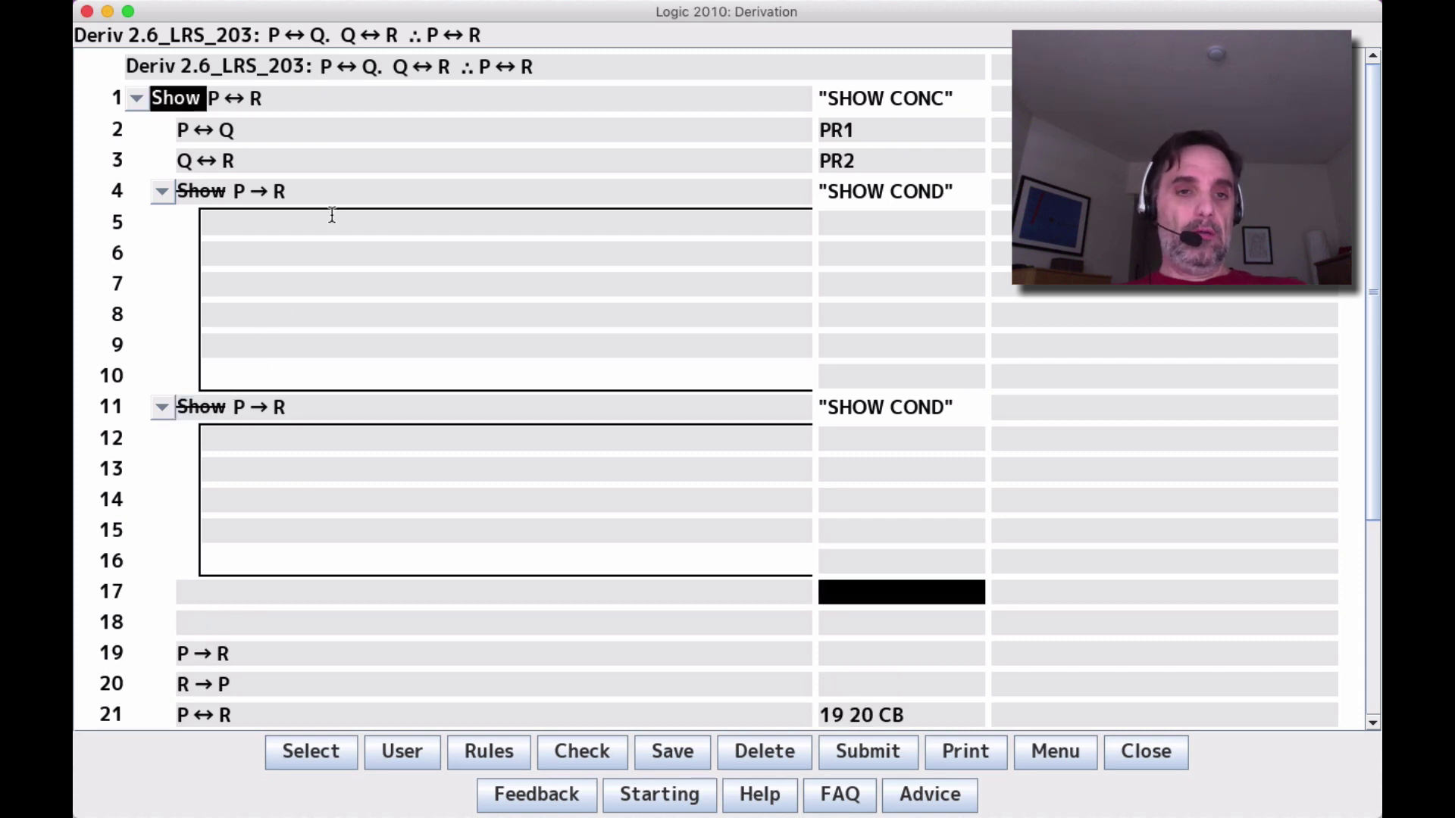
# - Delete the empty lines below the second sub-derivation under line 11
pyautogui.press('BackSpace')
pyautogui.press('BackSpace')
pyautogui.press('BackSpace')
pyautogui.press('BackSpace')
pyautogui.press('BackSpace')
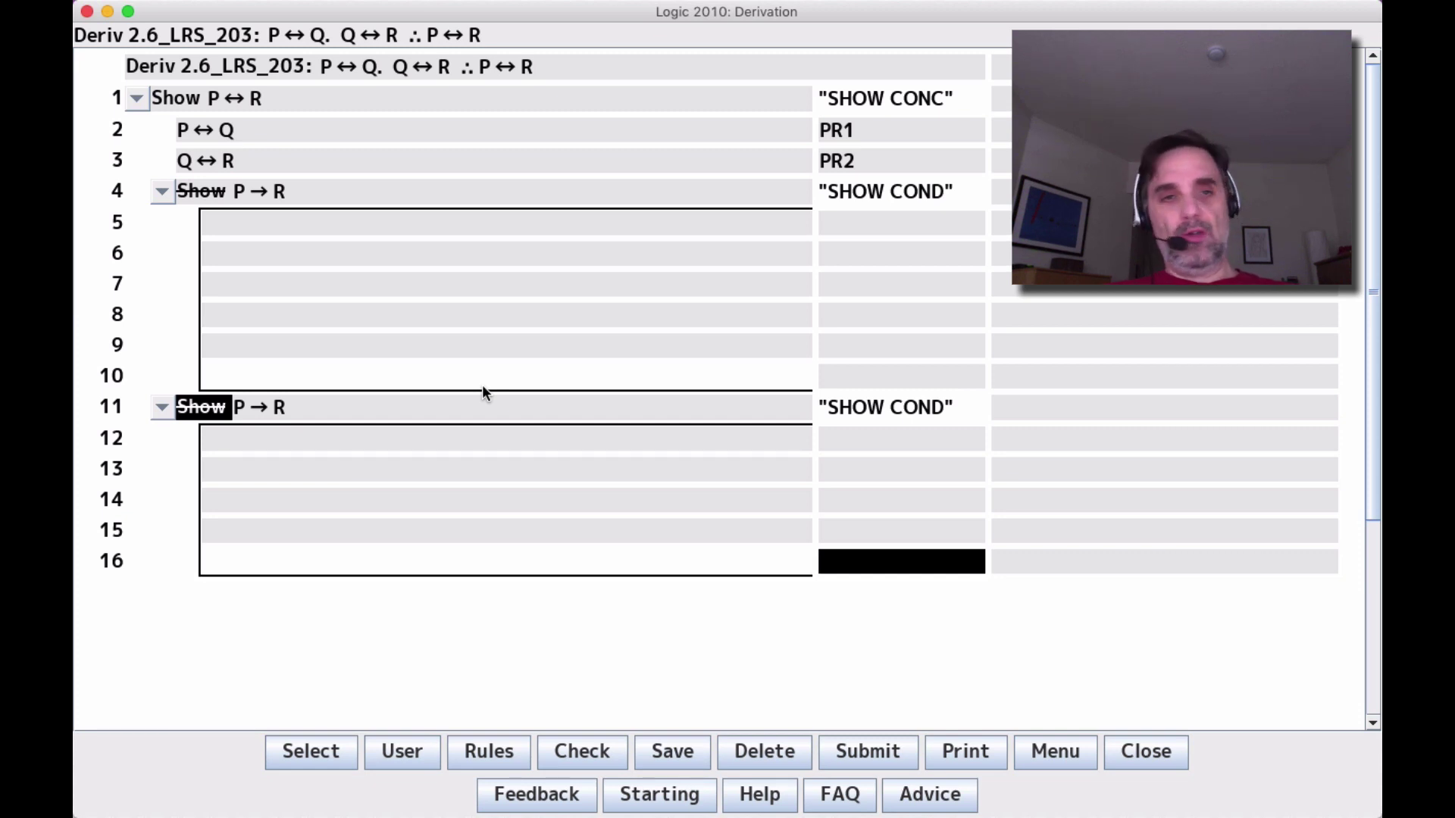
pyautogui.press('BackSpace')
pyautogui.press('BackSpace')
pyautogui.press('BackSpace')
pyautogui.press('BackSpace')
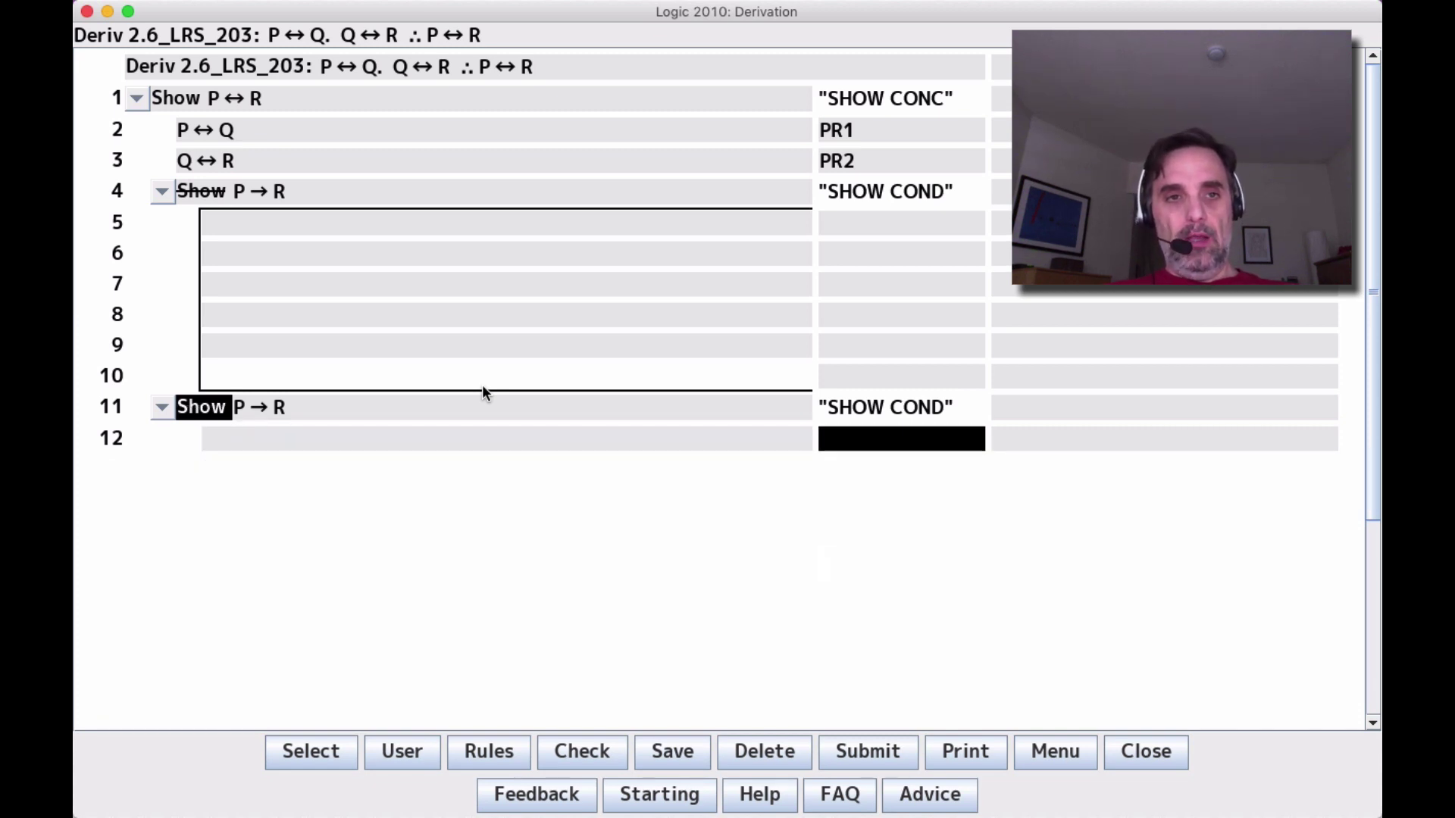
pyautogui.press('BackSpace')
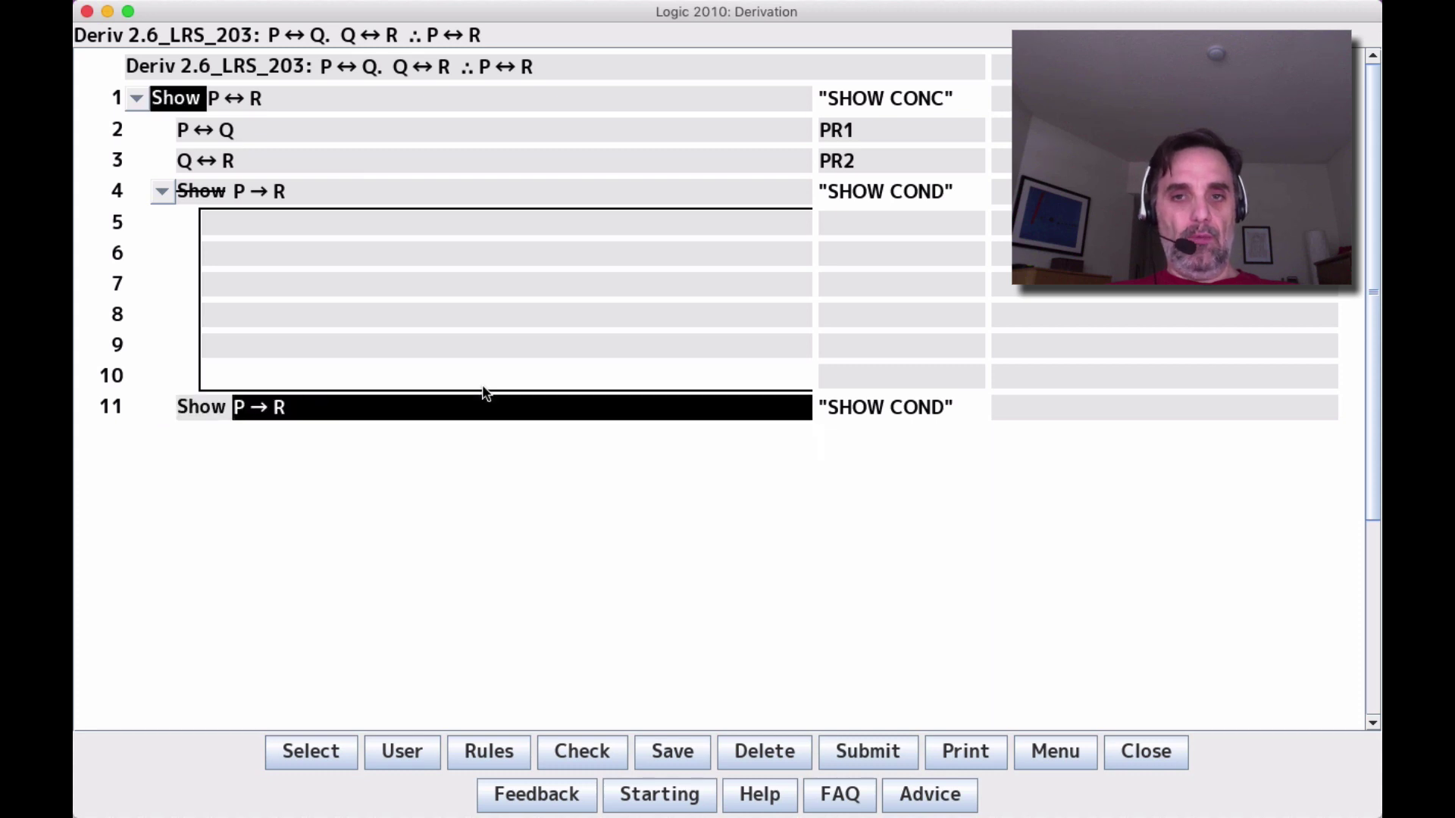
# - Make line 11 Show R→P by SHOW COND and box lines 12–16 beneath it
pyautogui.press('Tab')
pyautogui.write('SHOW COND')
pyautogui.press('Return')
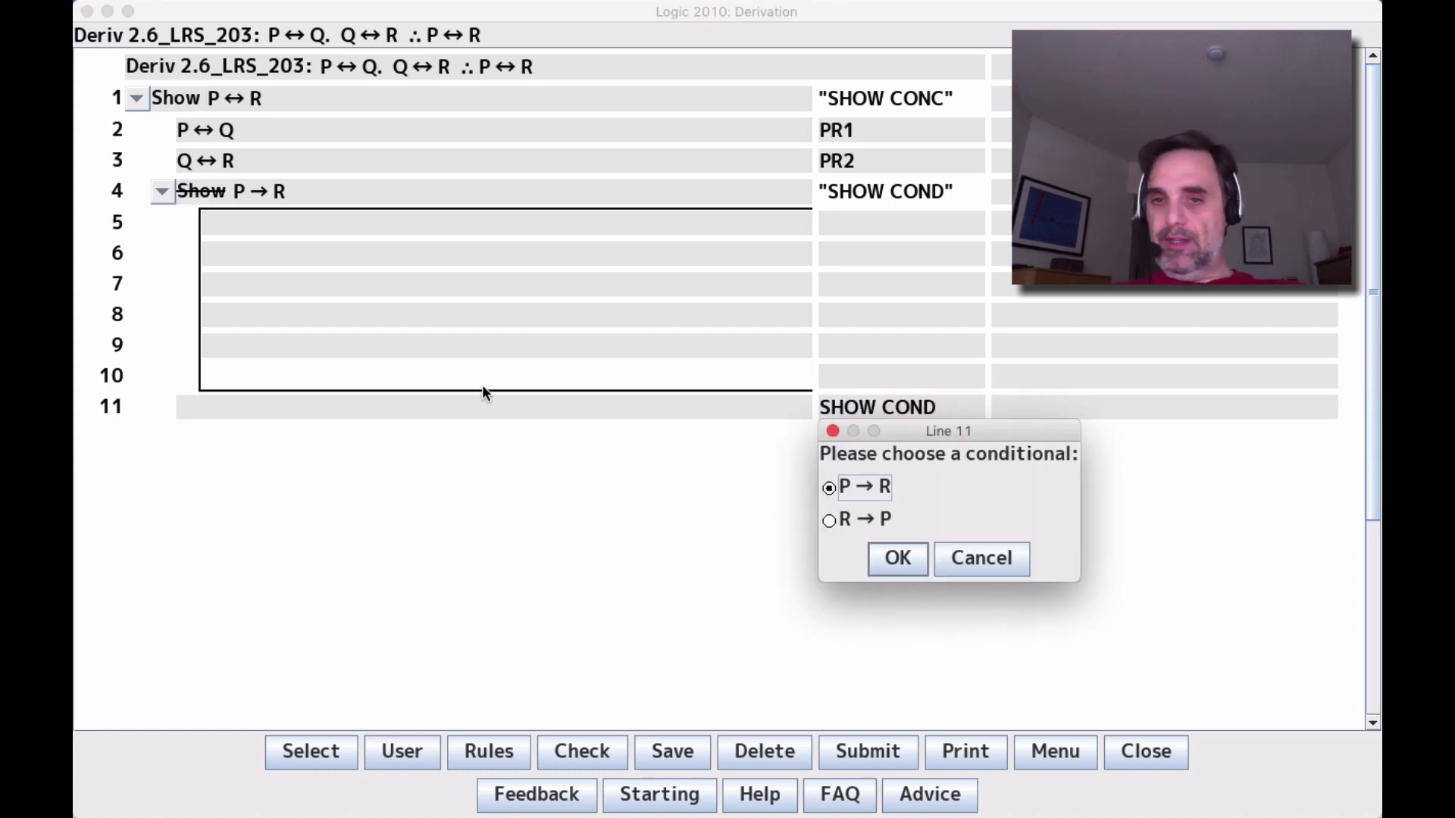
pyautogui.press('Down')
pyautogui.press('Return')
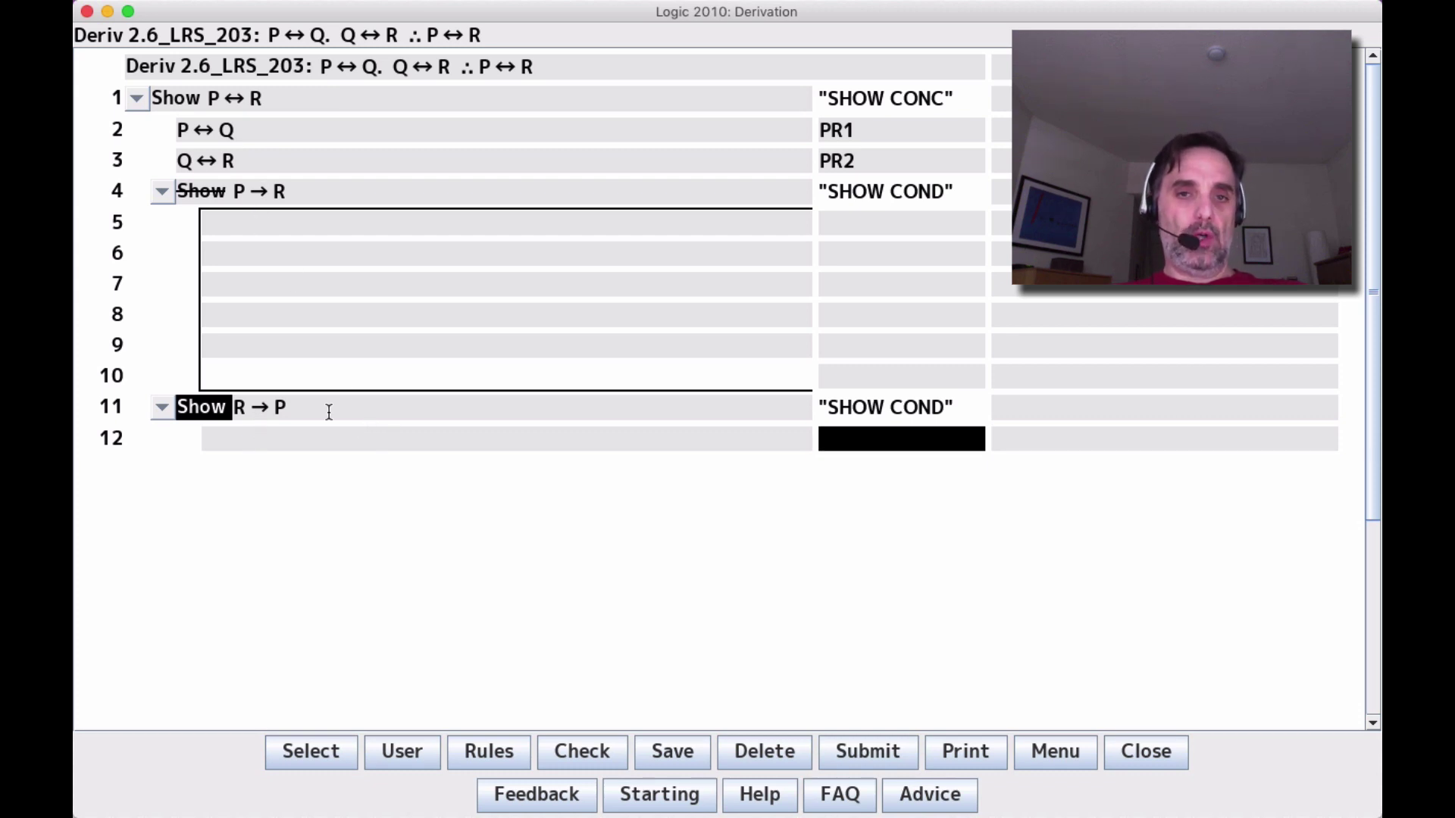
pyautogui.press('Return')
pyautogui.press('Return')
pyautogui.press('Return')
pyautogui.press('Return')
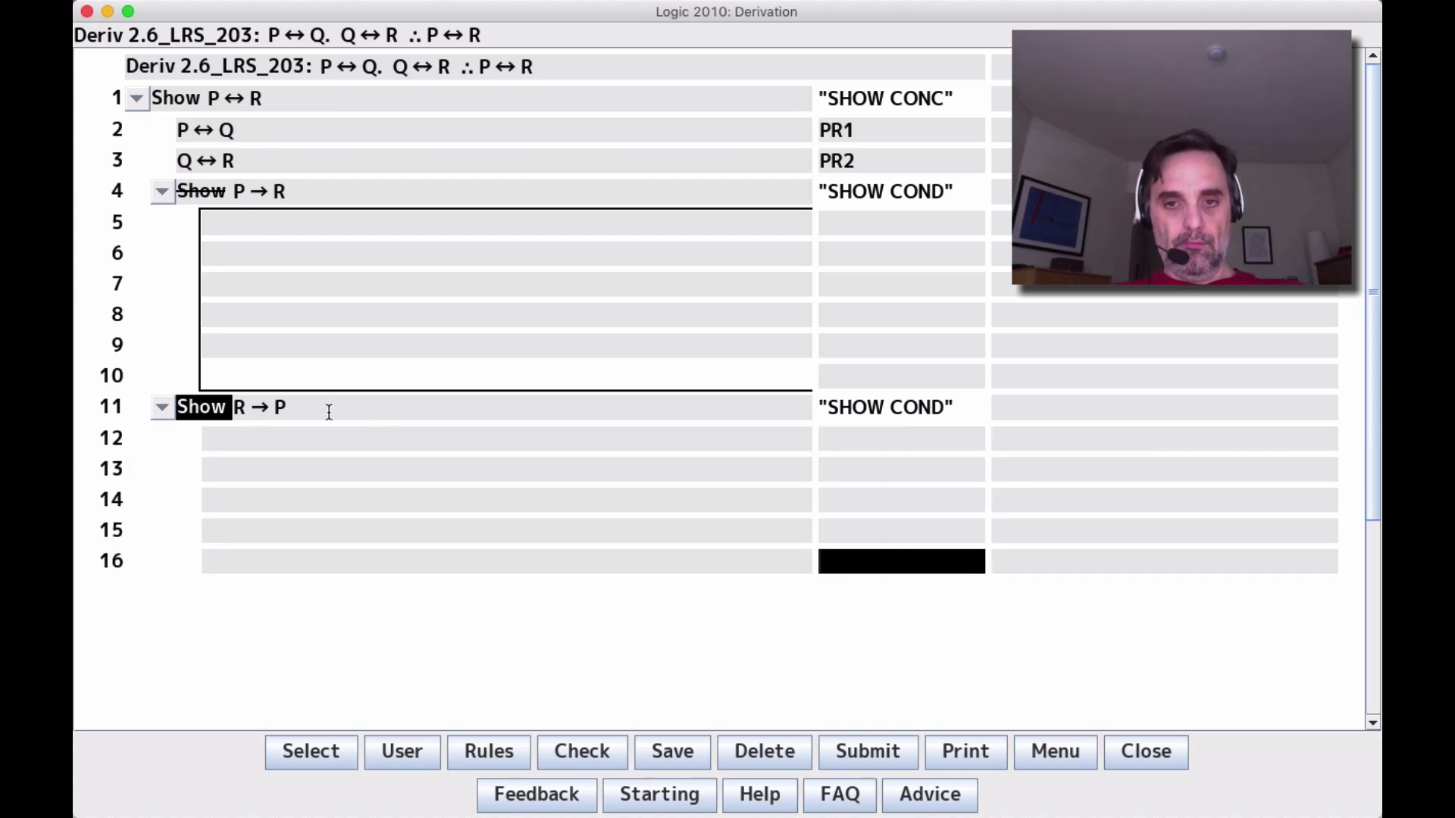
pyautogui.write('→')
pyautogui.press('Return')
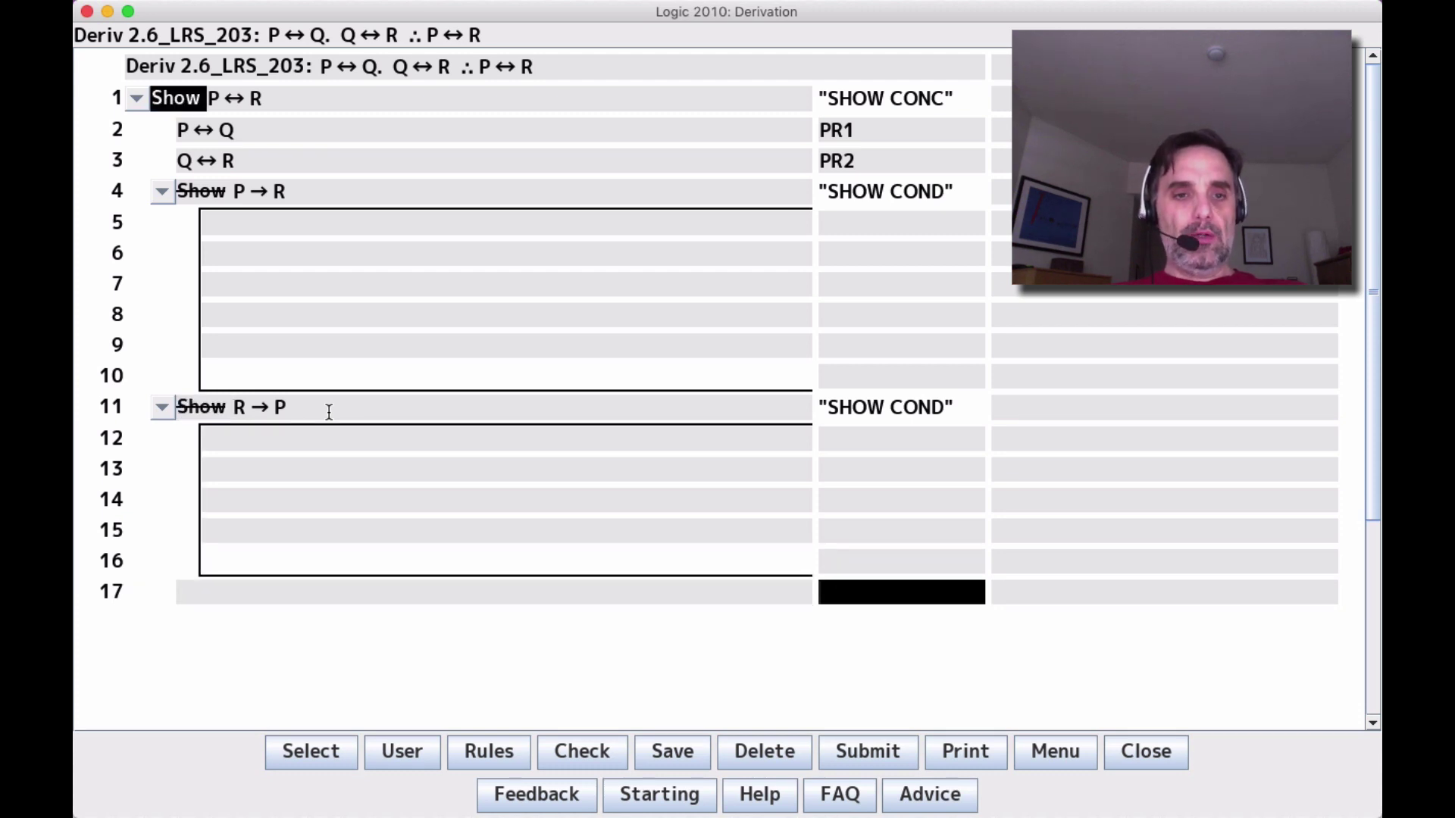
# - Derive P↔R on line 17 by 4 11 CB and add the DD line after it
pyautogui.write('4 11 CB')
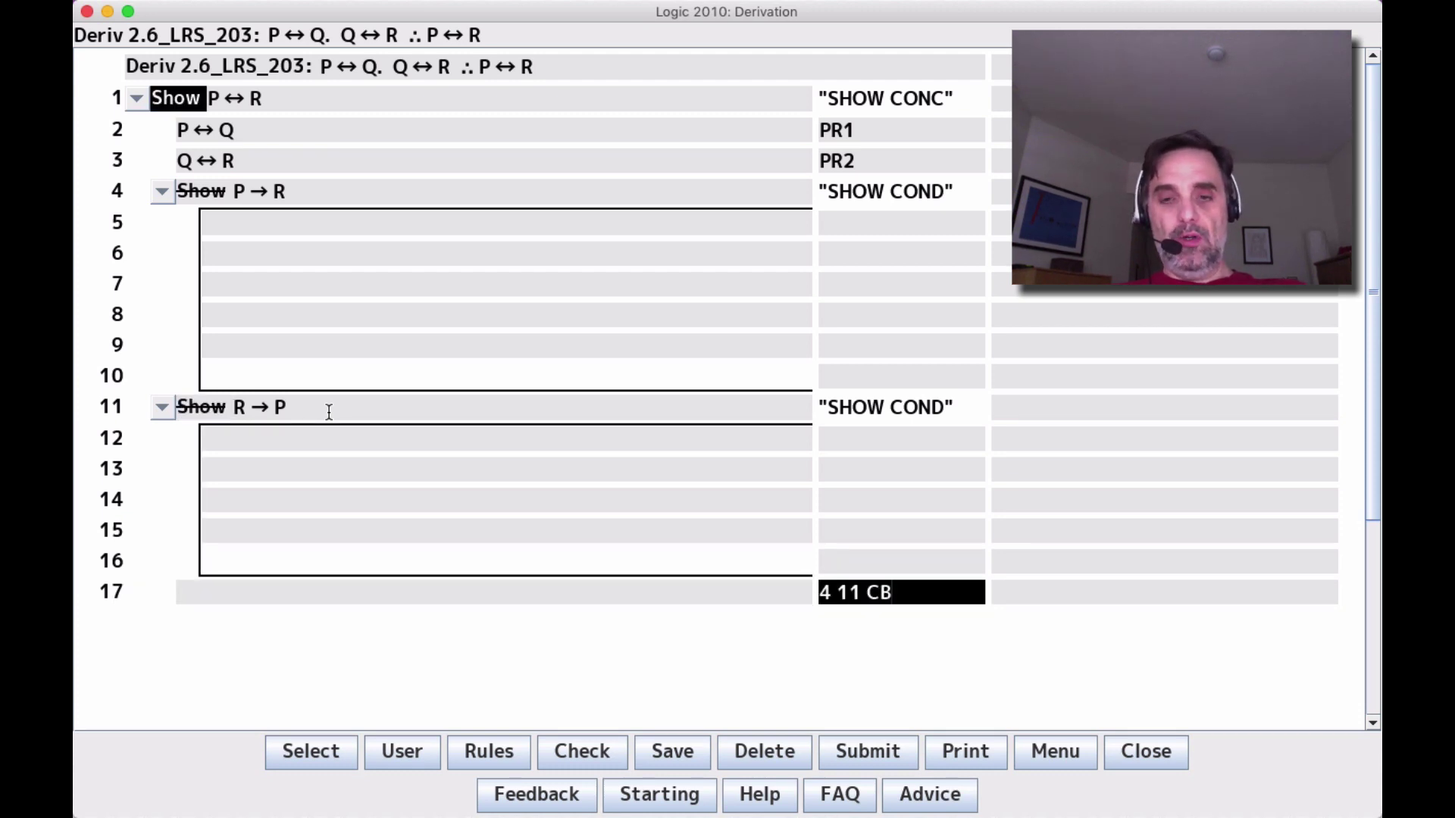
pyautogui.press('Return')
pyautogui.press('Return')
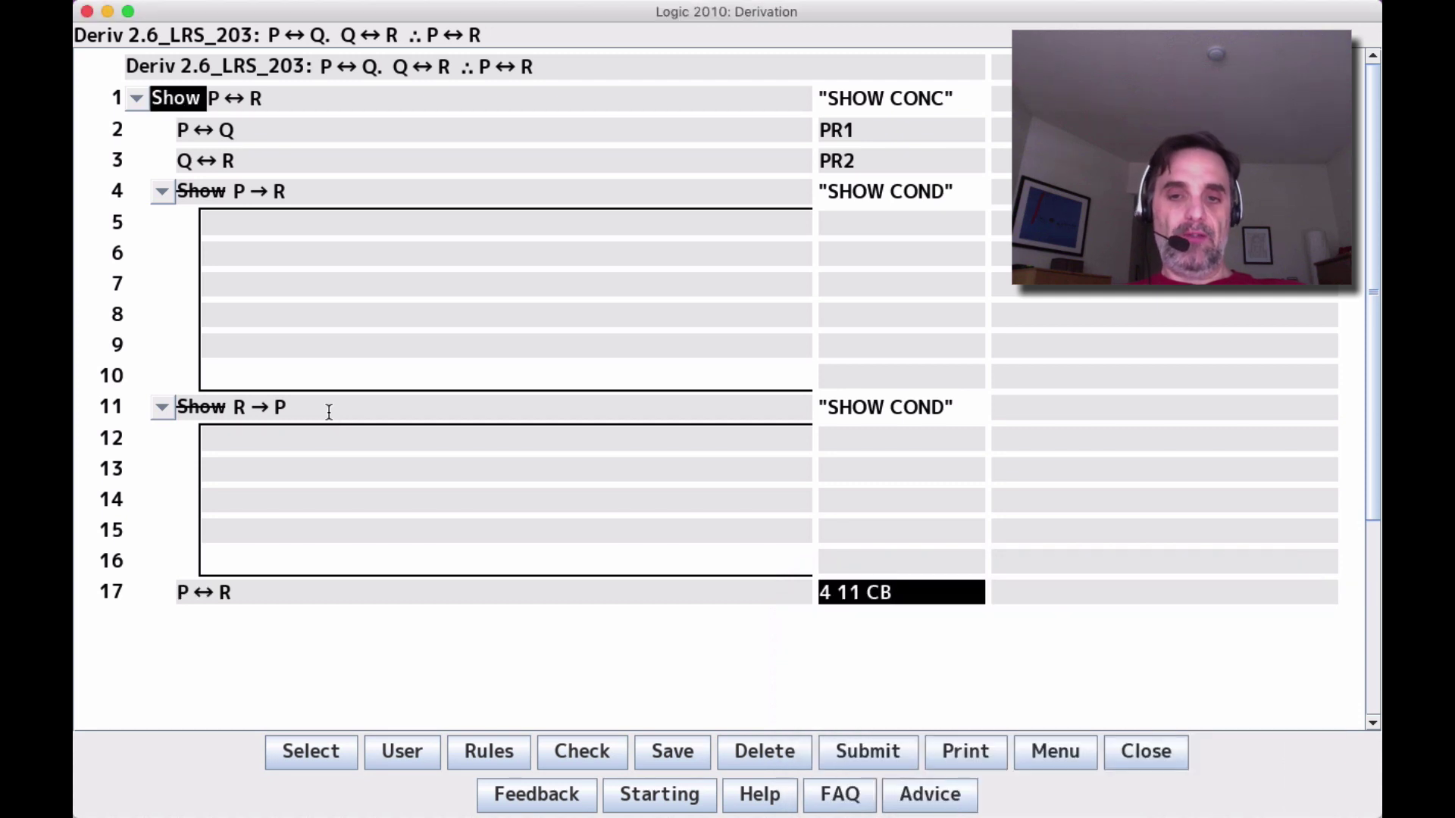
pyautogui.press('Return')
pyautogui.write('-1 DD')
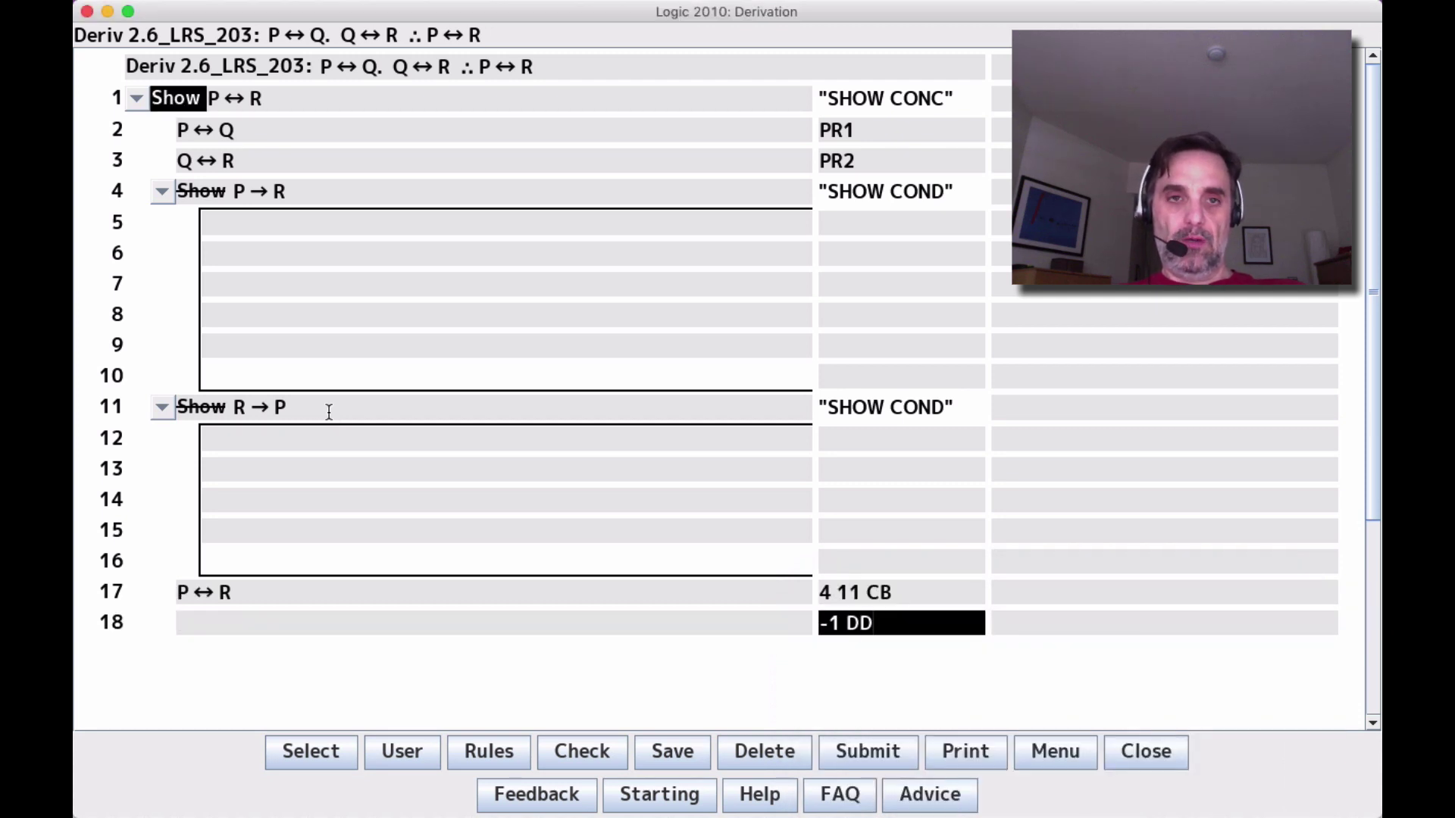
pyautogui.press('Return')
# - Move through the empty subproof lines, ending on empty line 8 in the P→R subproof
pyautogui.press('Up')
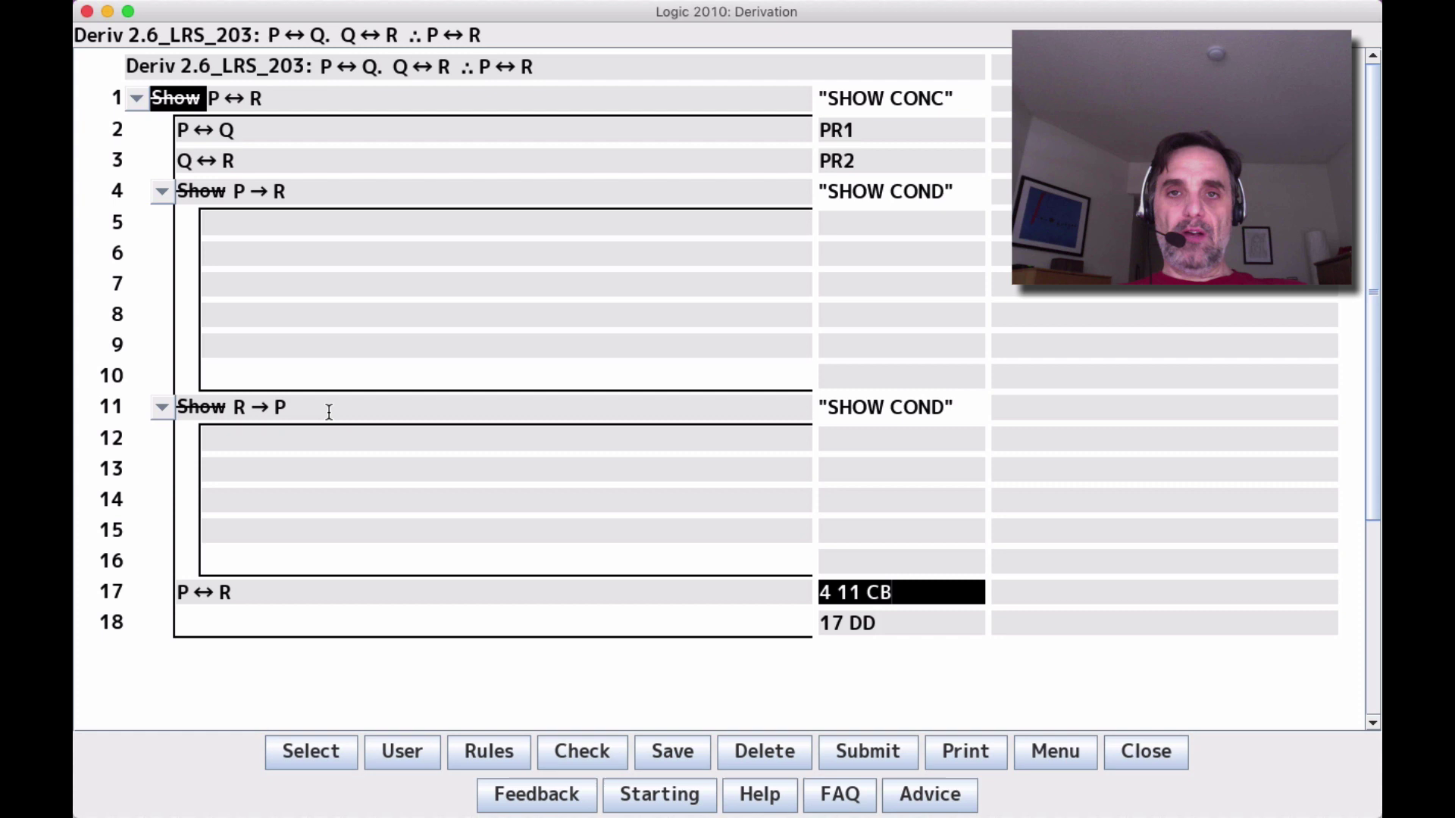
pyautogui.click(303, 347)
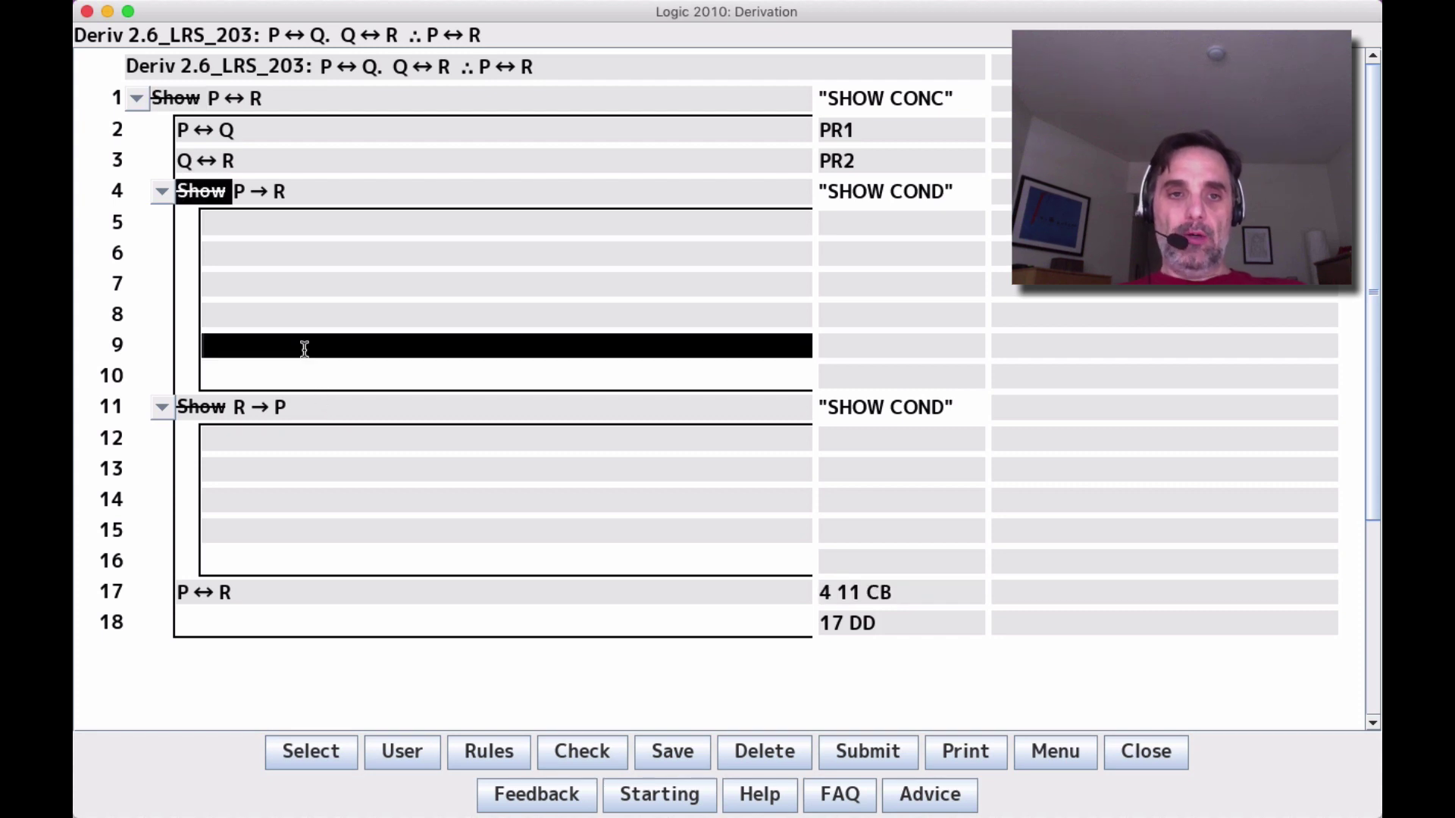
pyautogui.click(294, 500)
pyautogui.click(308, 345)
pyautogui.click(296, 440)
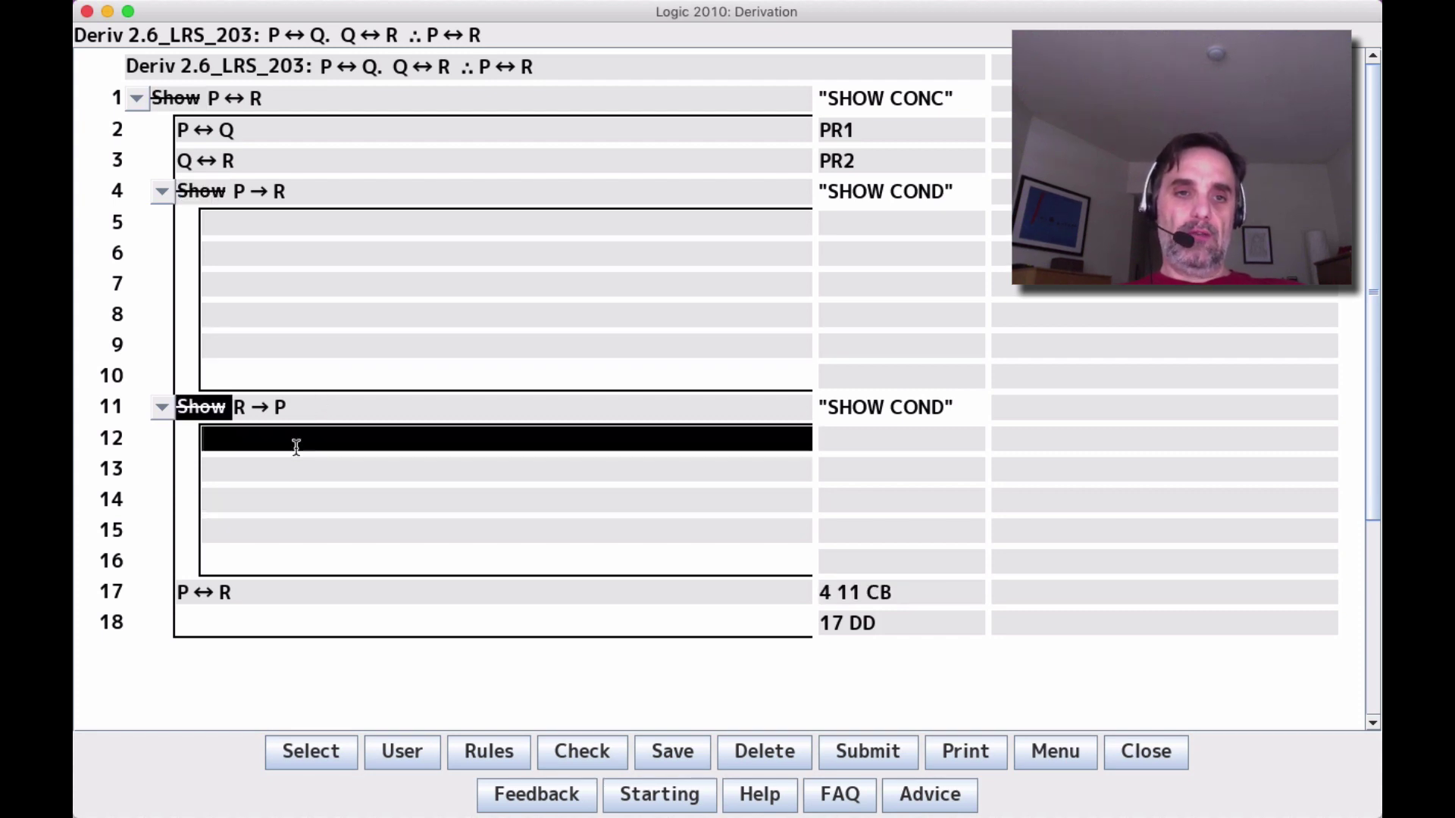
pyautogui.click(300, 312)
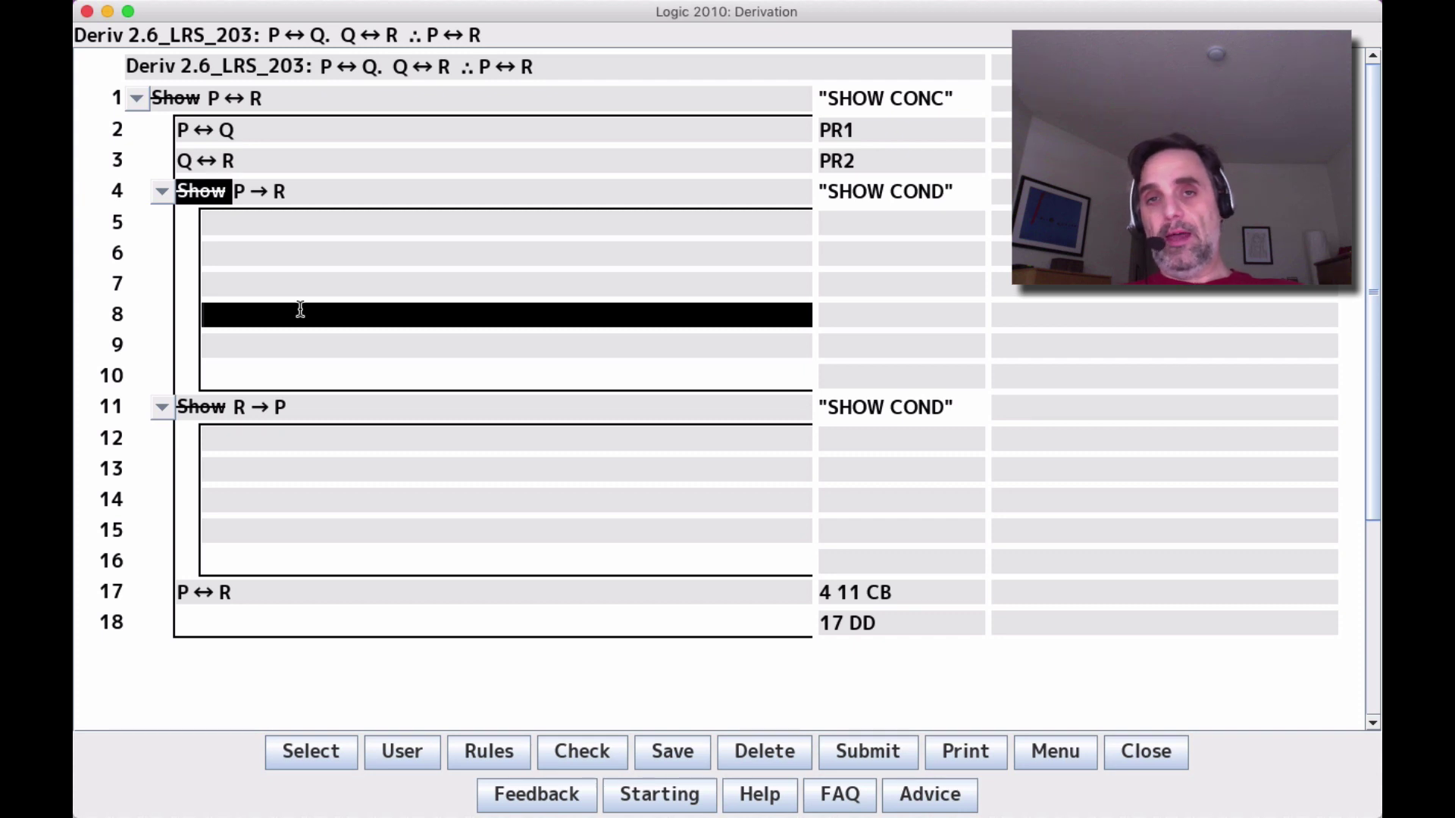
# - Delete the lines after line 5, re-add empty lines to line 8, and type sR>P there
pyautogui.press('BackSpace')
pyautogui.press('BackSpace')
pyautogui.press('BackSpace')
pyautogui.press('BackSpace')
pyautogui.press('BackSpace')
pyautogui.press('BackSpace')
pyautogui.press('BackSpace')
pyautogui.press('BackSpace')
pyautogui.press('BackSpace')
pyautogui.press('BackSpace')
pyautogui.press('BackSpace')
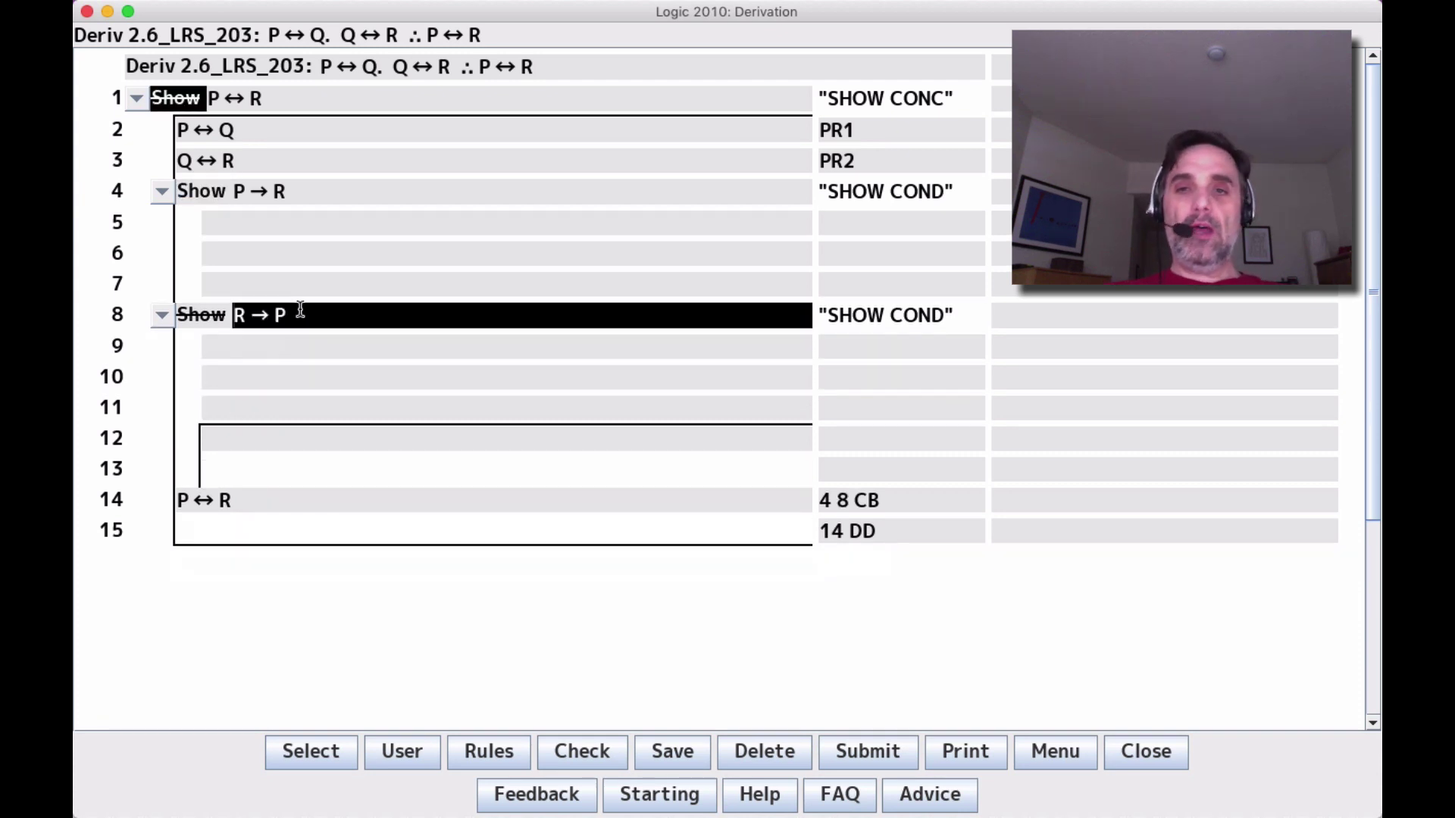
pyautogui.press('BackSpace')
pyautogui.press('BackSpace')
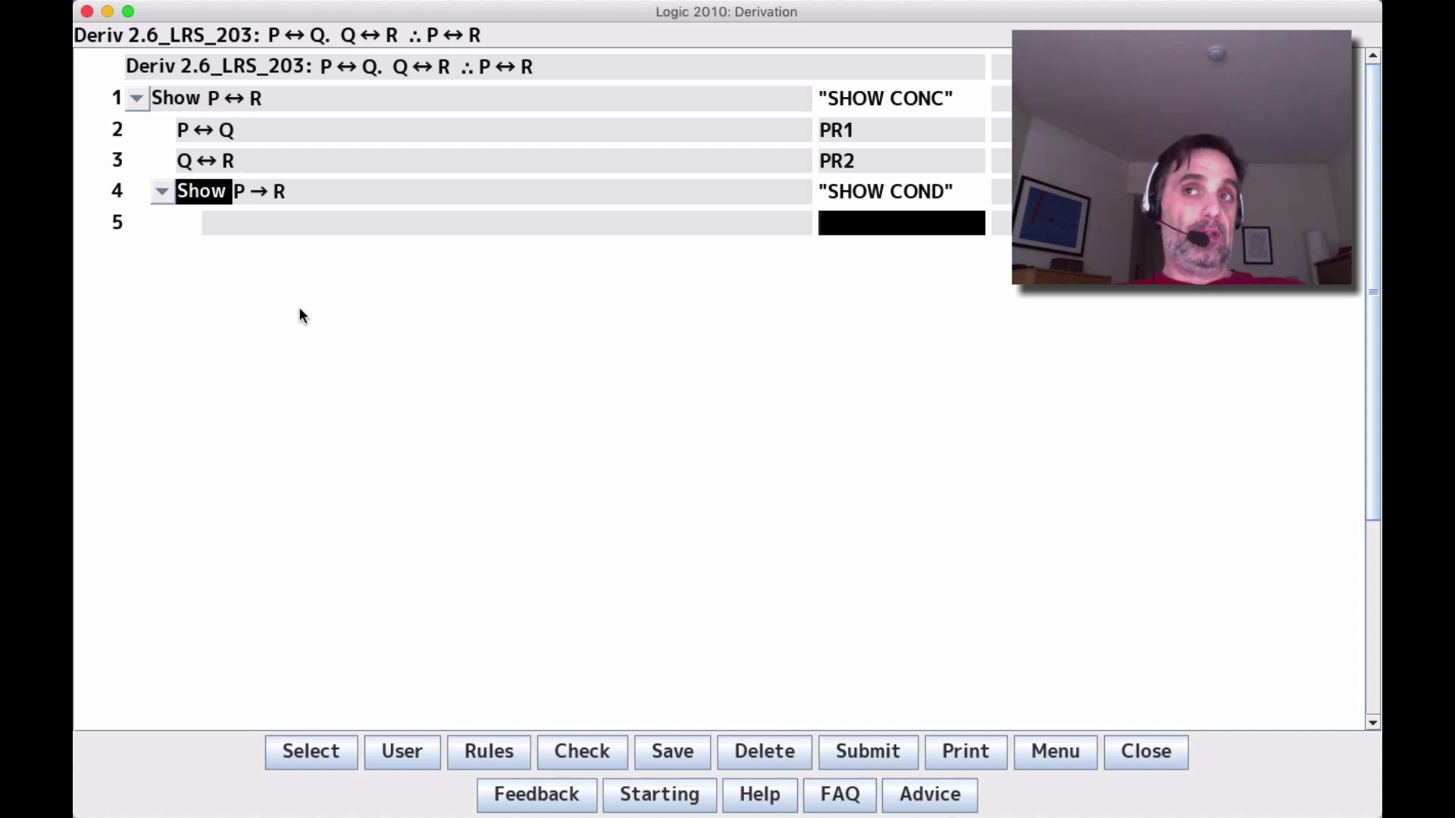
pyautogui.click(299, 308)
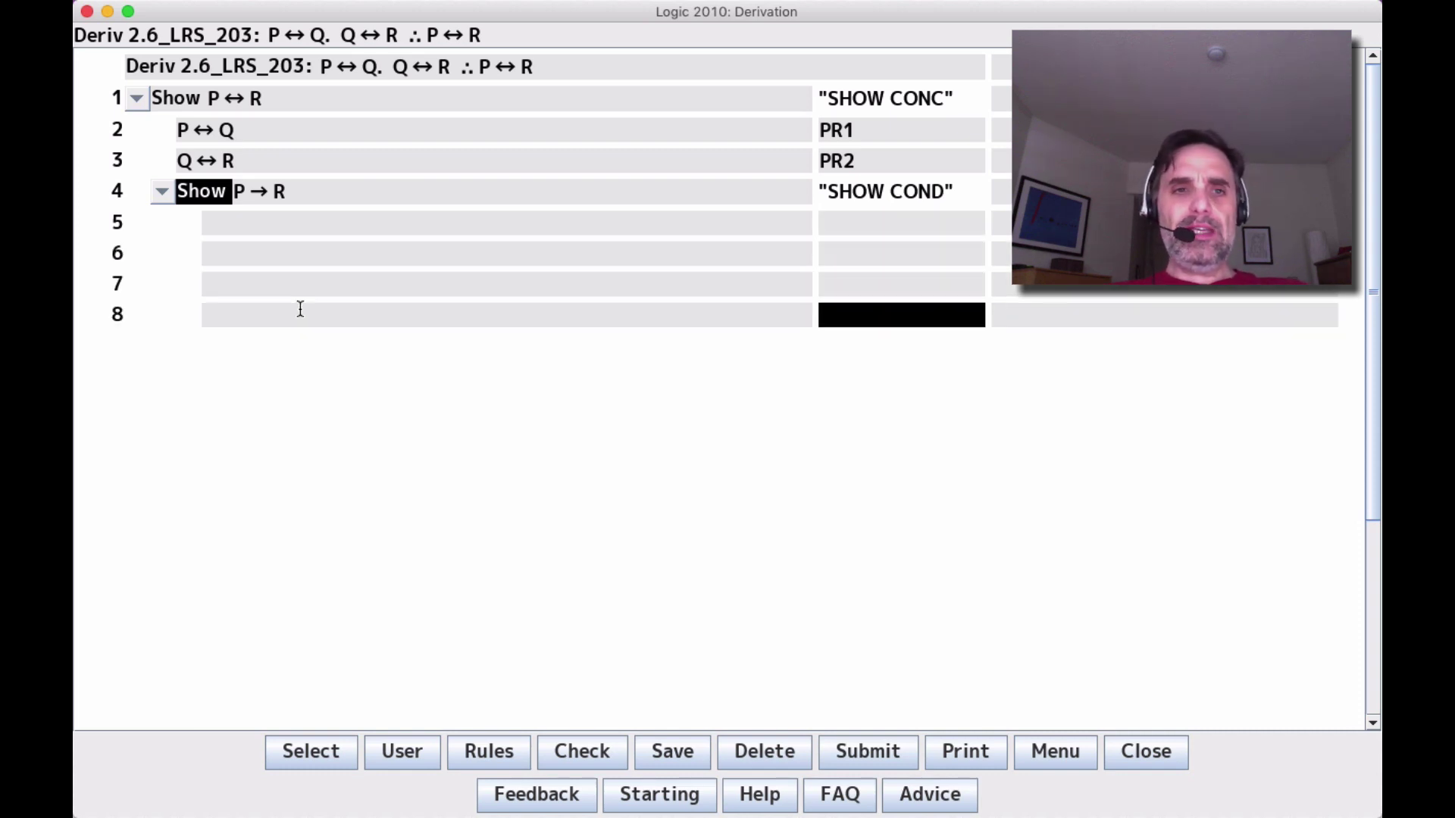
pyautogui.write('sR')
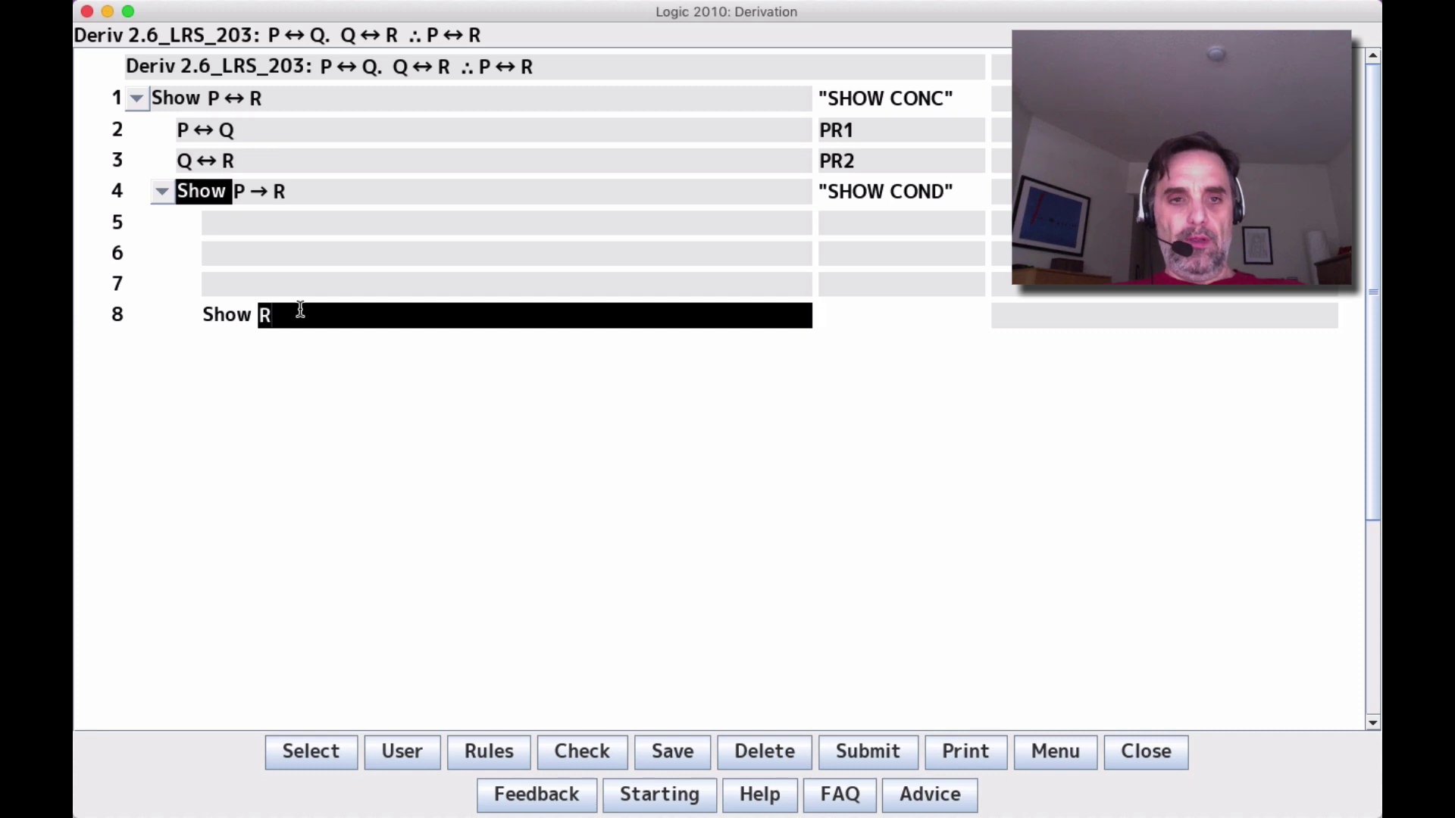
pyautogui.write('>P')
# - Enter Show R→P on line 8, then fold and unfold line 4's Show P→R, leaving it folded
pyautogui.press('Return')
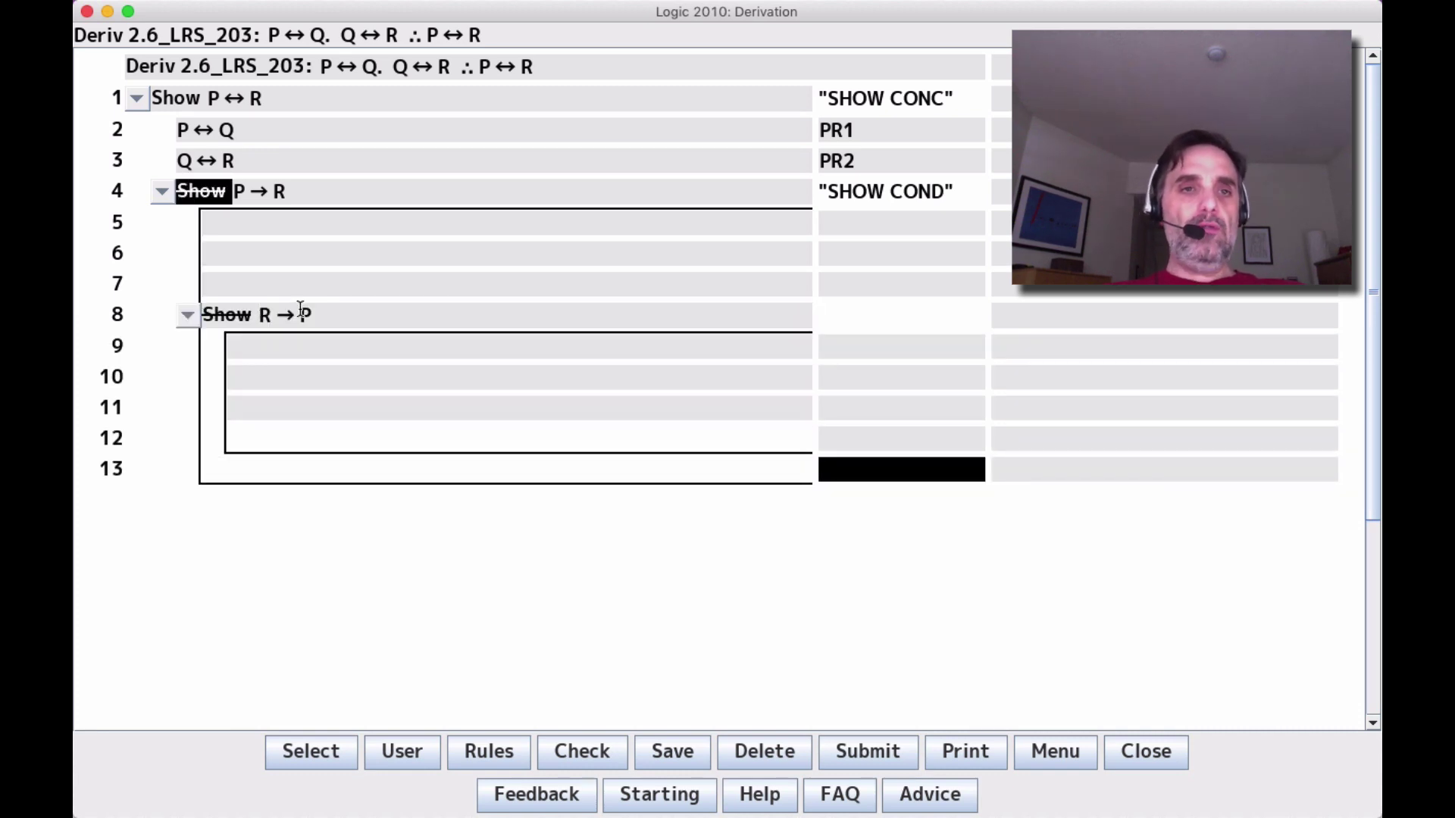
pyautogui.click(162, 193)
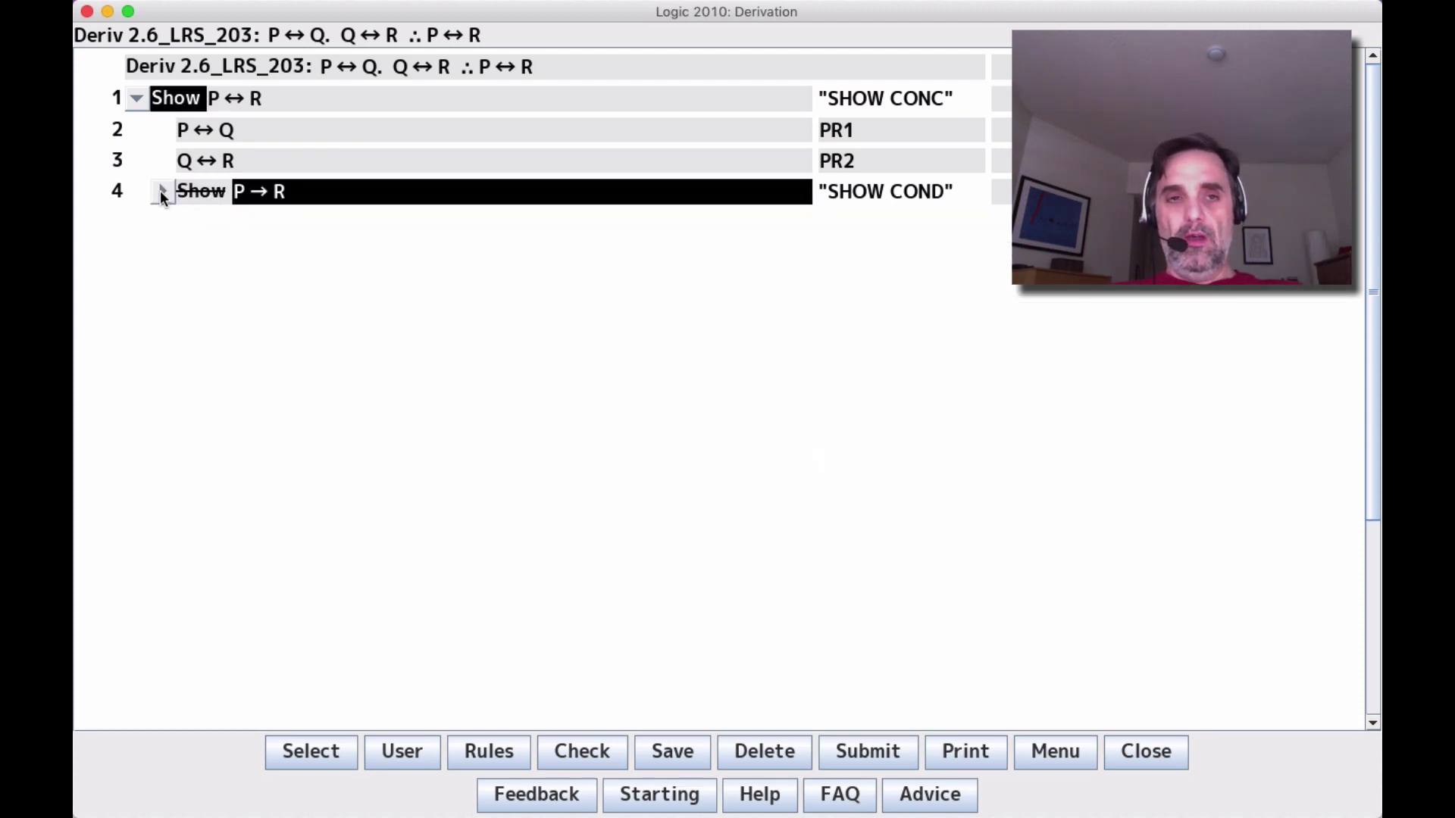
pyautogui.click(161, 192)
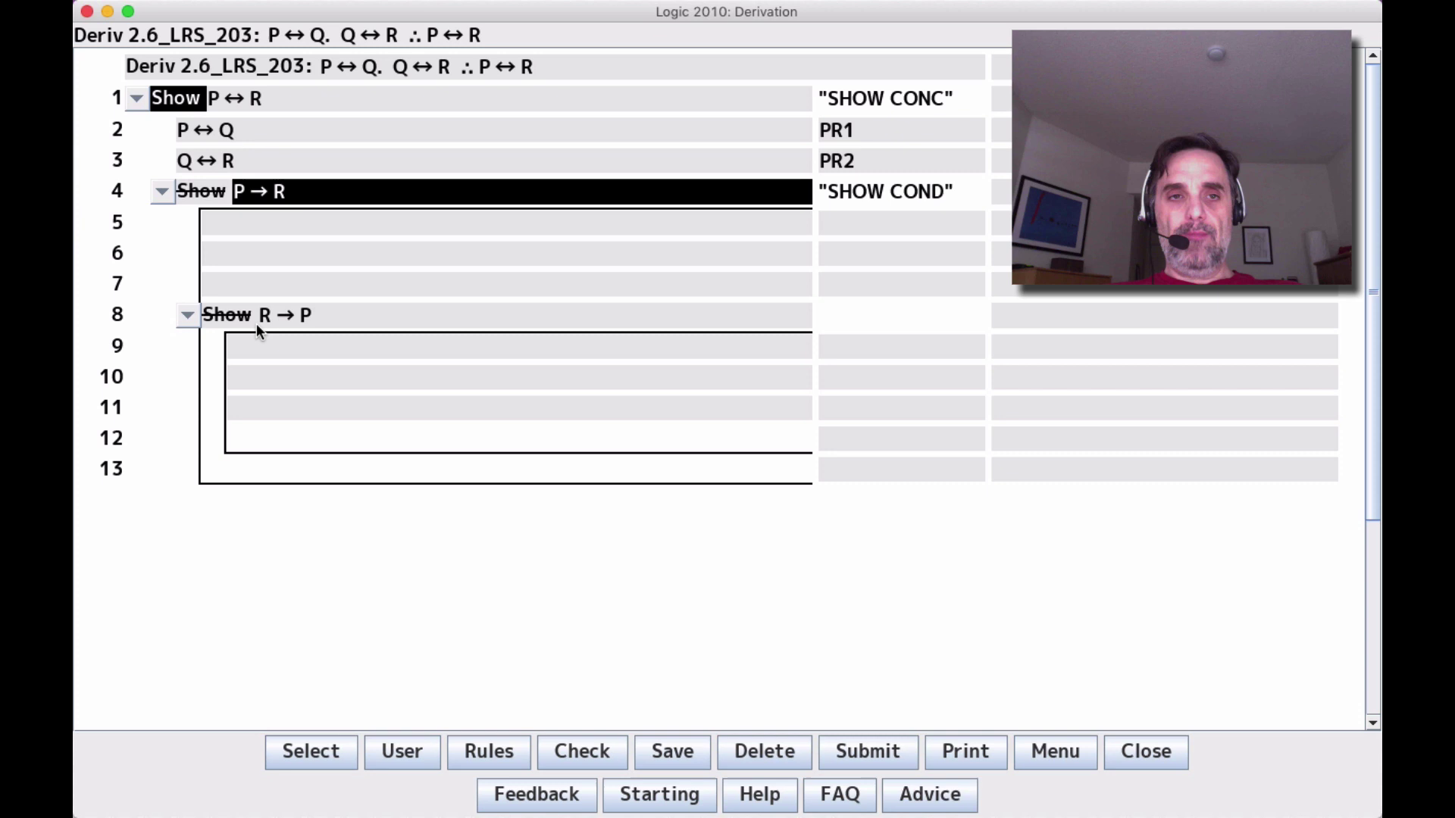
pyautogui.click(164, 196)
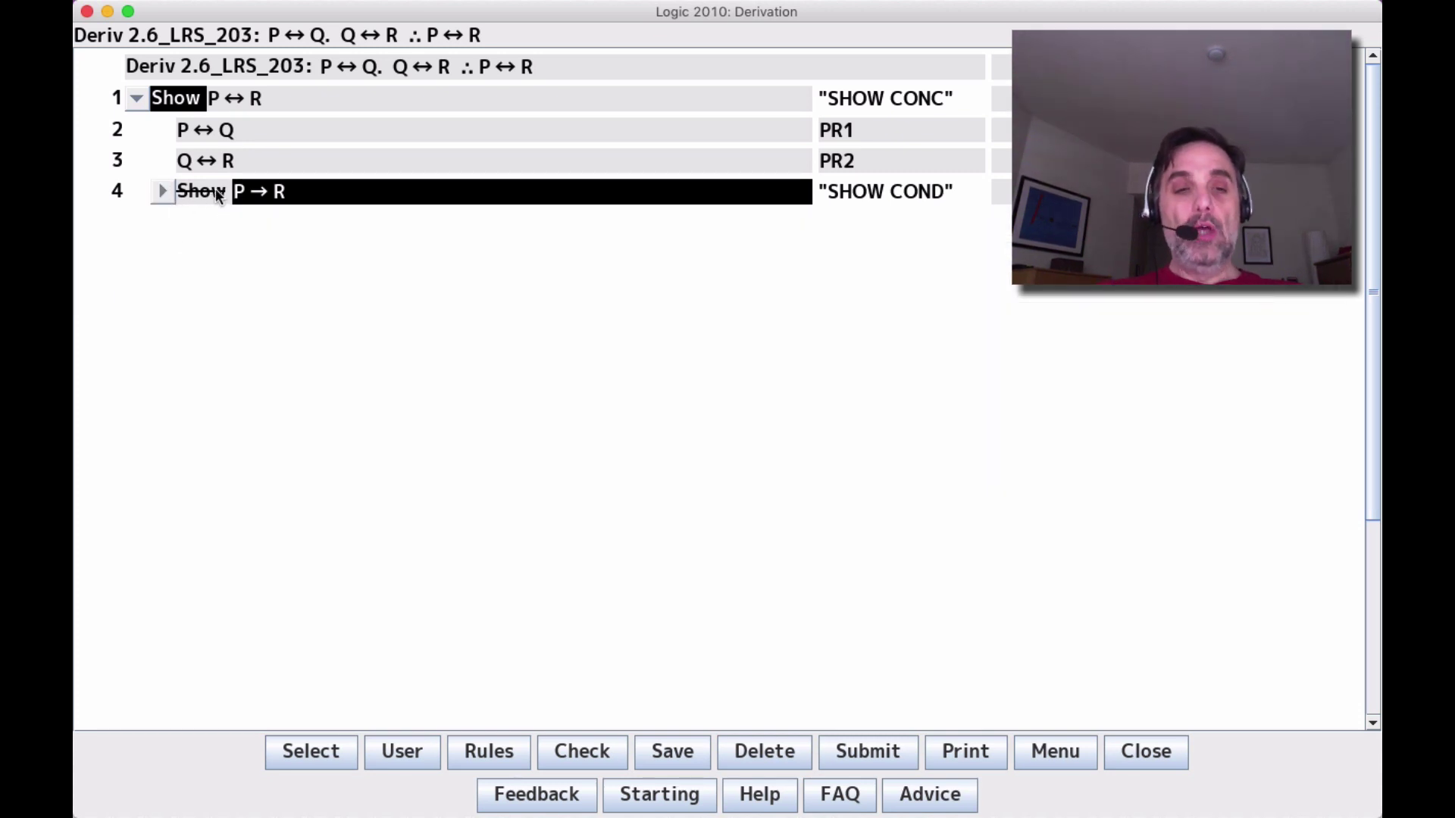
pyautogui.click(163, 194)
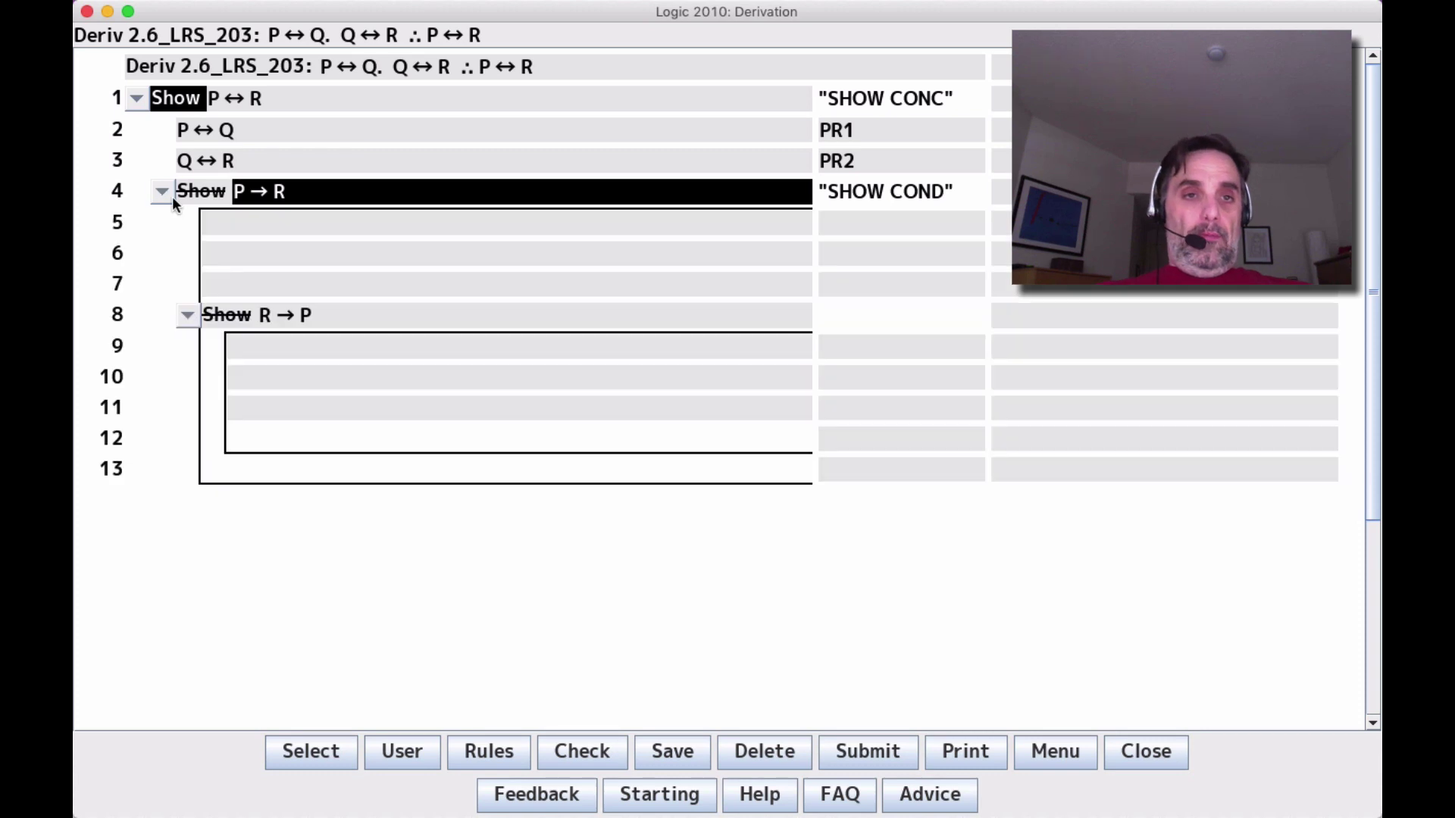
pyautogui.click(172, 197)
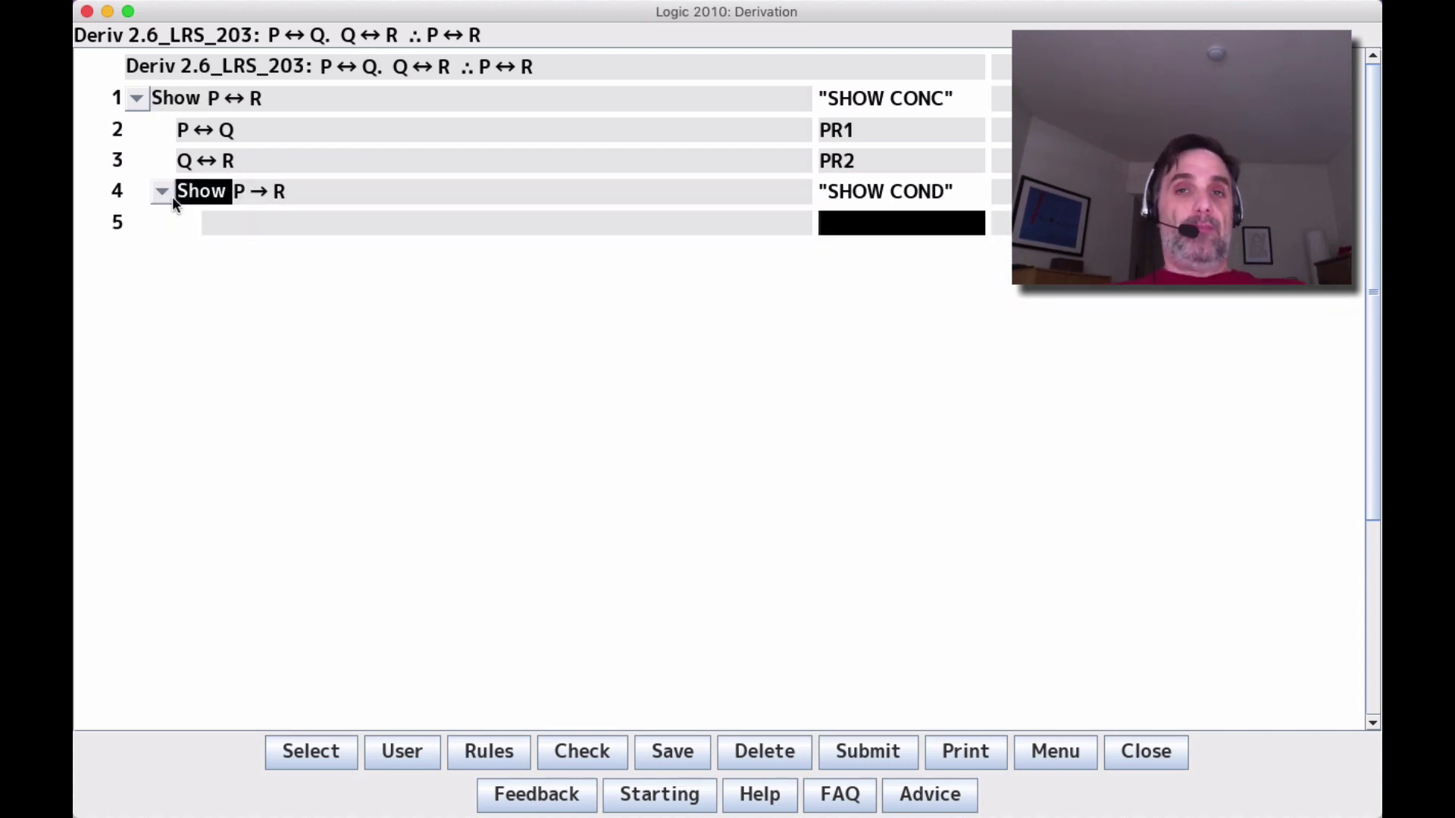
# - Assume P on line 5 by ASS CD and derive P→Q on line 6 by 2 BCL
pyautogui.write('ASS CD')
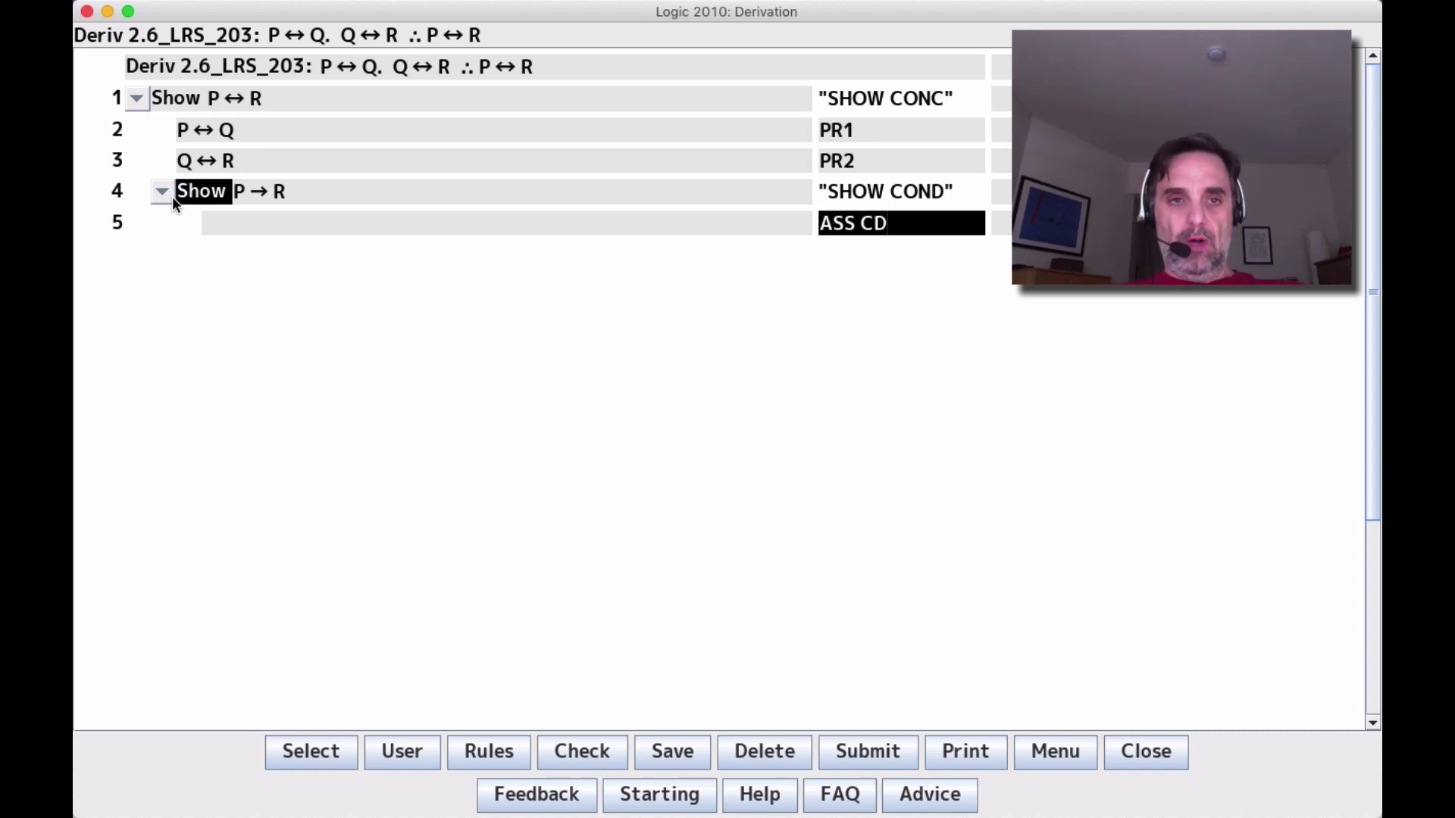
pyautogui.press('Return')
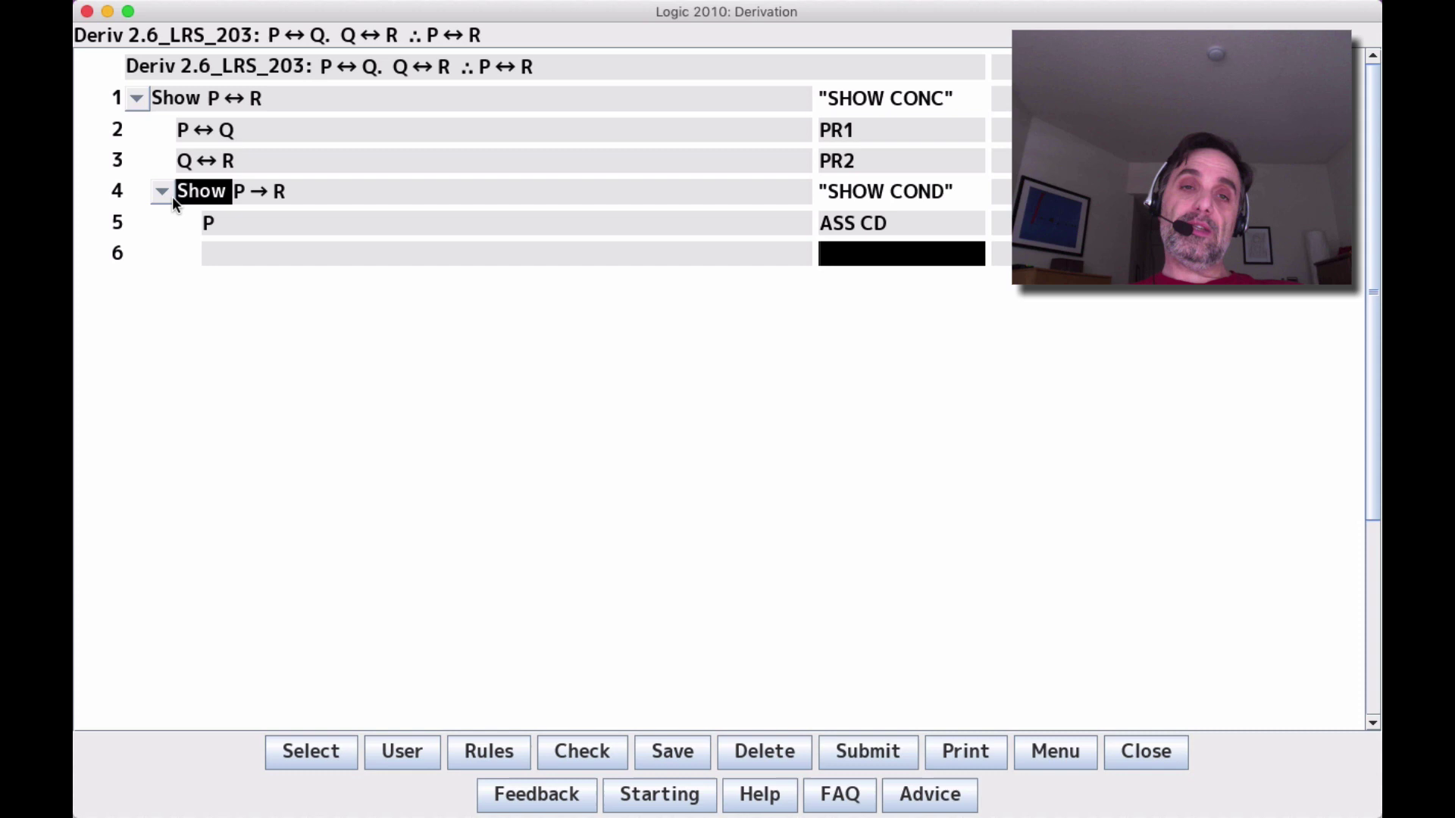
pyautogui.write('2 3')
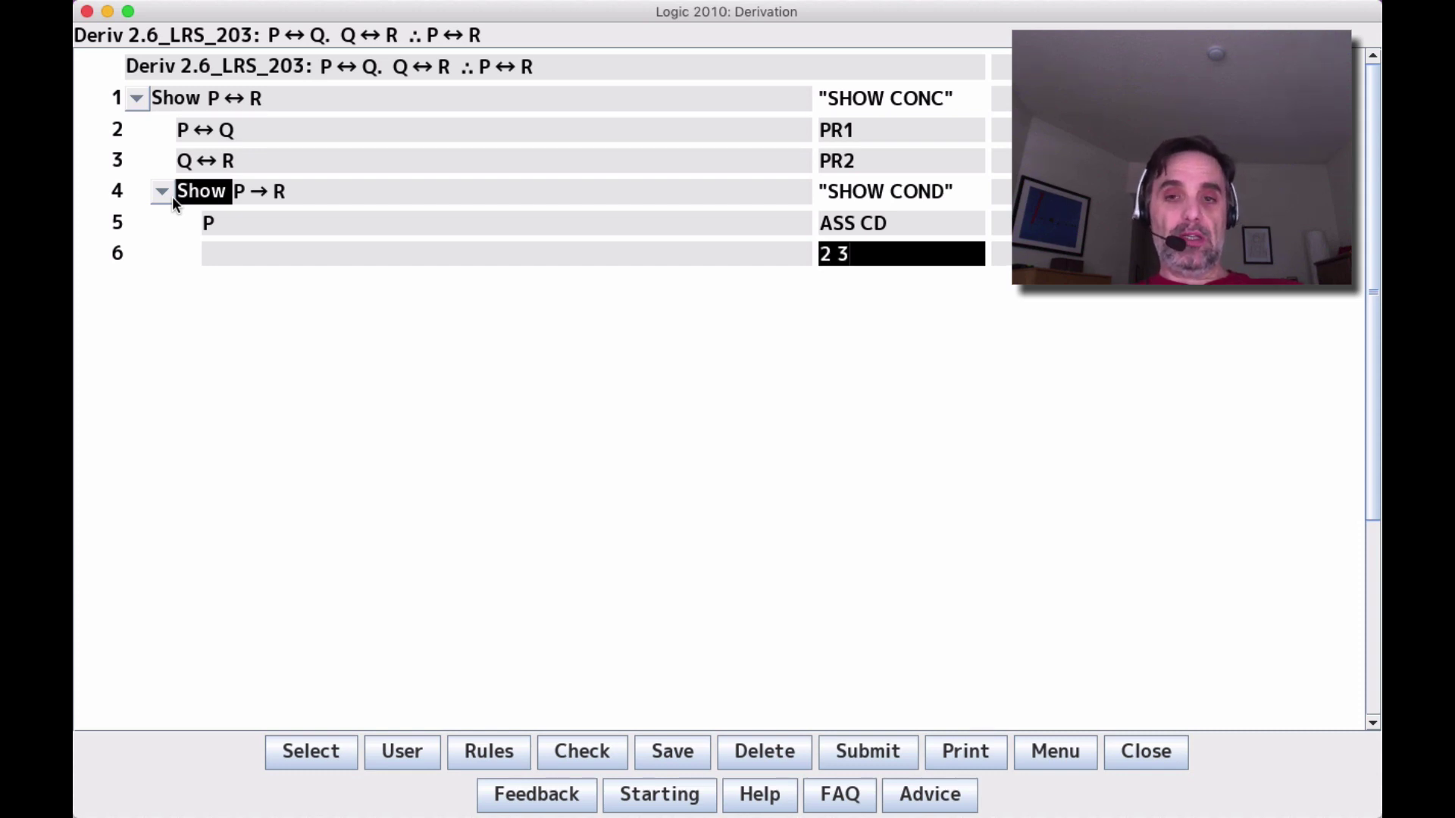
pyautogui.press('BackSpace')
pyautogui.write('BCL')
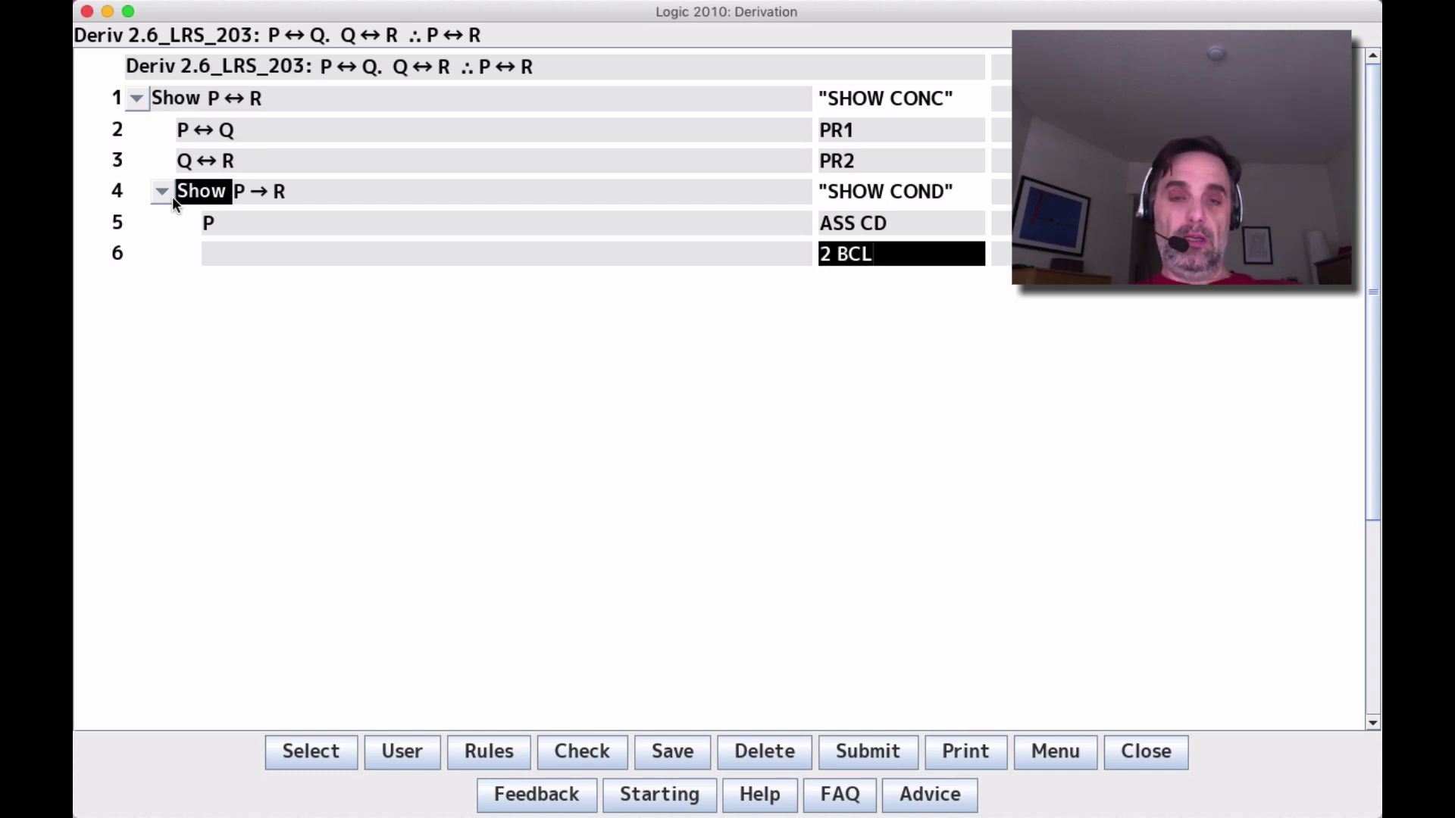
pyautogui.press('Return')
# - Derive Q→P by 2 BCR, then Q→R and R→Q from line 3 by BCL and BCR
pyautogui.write('2 BCR')
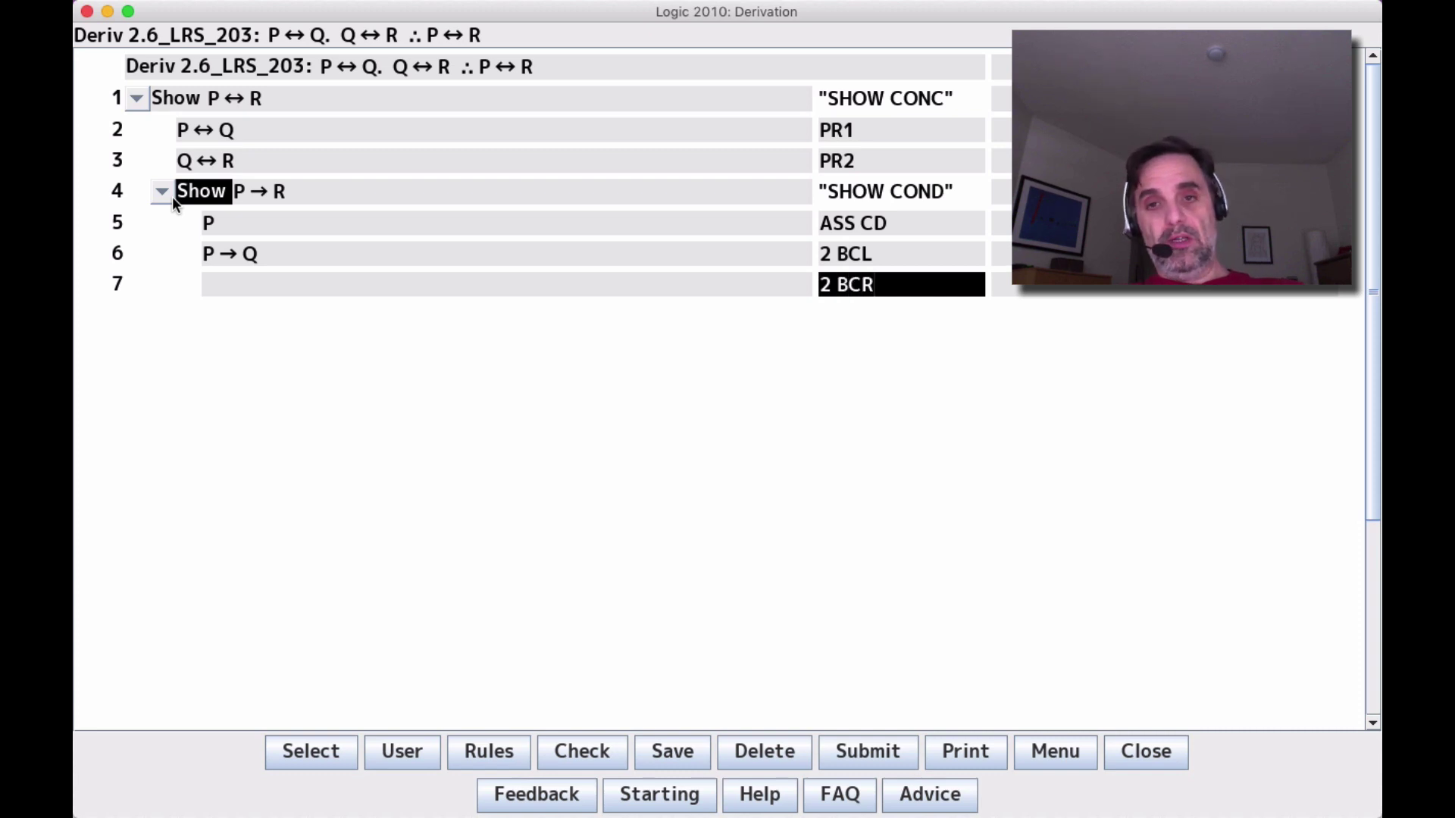
pyautogui.press('Return')
pyautogui.write('3 B')
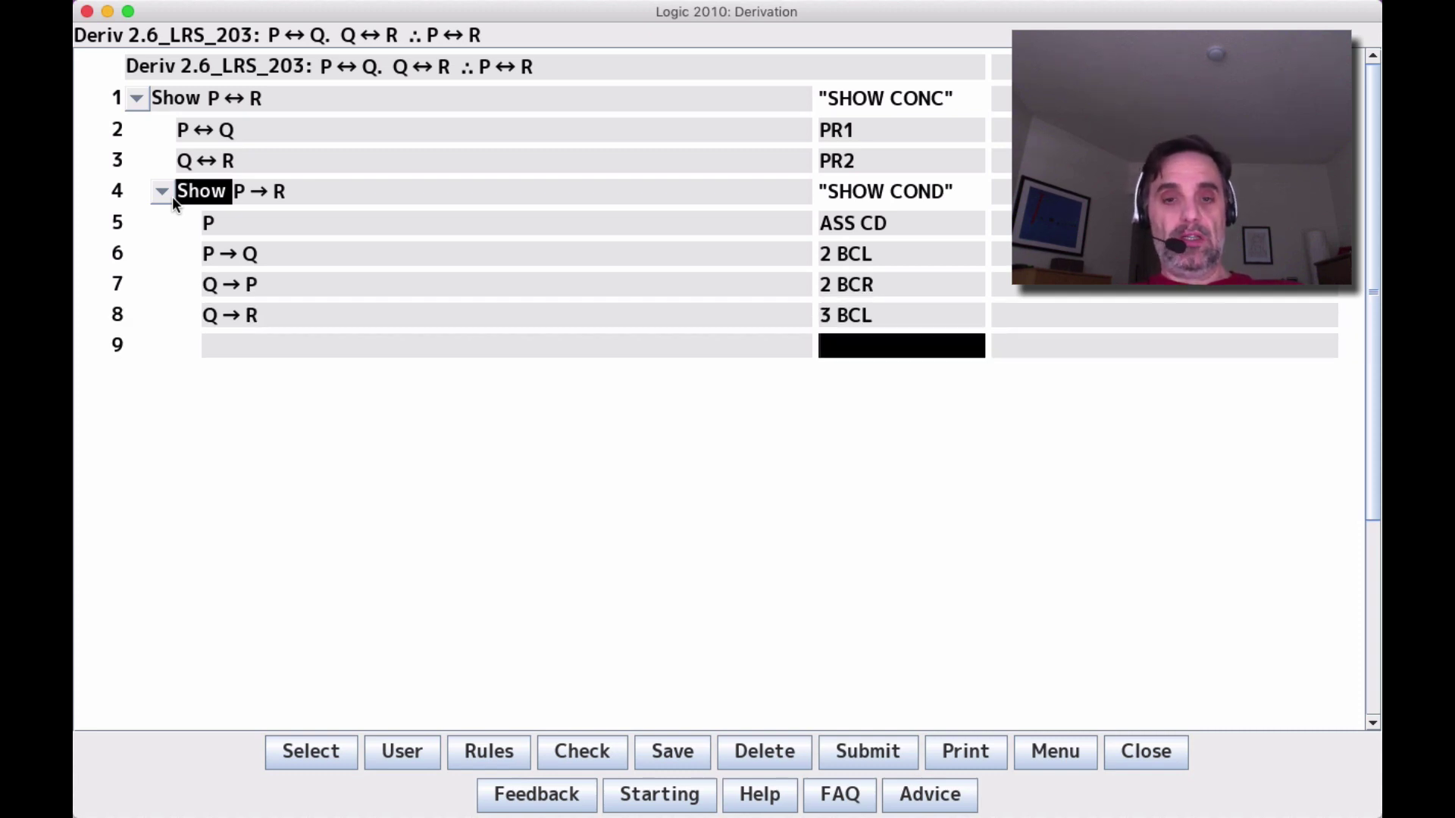
pyautogui.write('3 BCR')
pyautogui.press('Return')
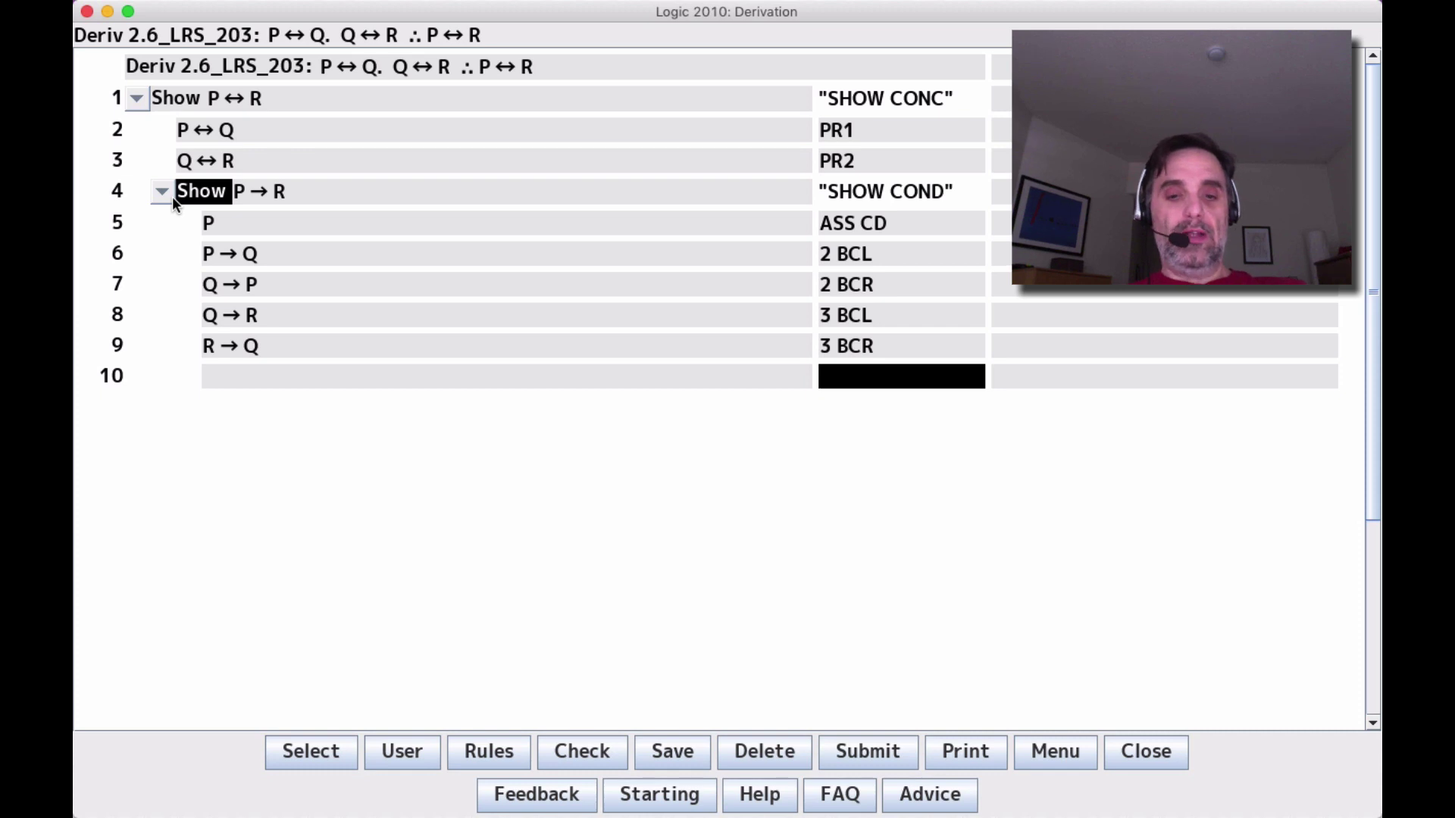
# - Derive Q by 5 6 MP and R by 8 10 MP, then close Show P→R with 11 CD
pyautogui.write('5 6 MP')
pyautogui.press('Return')
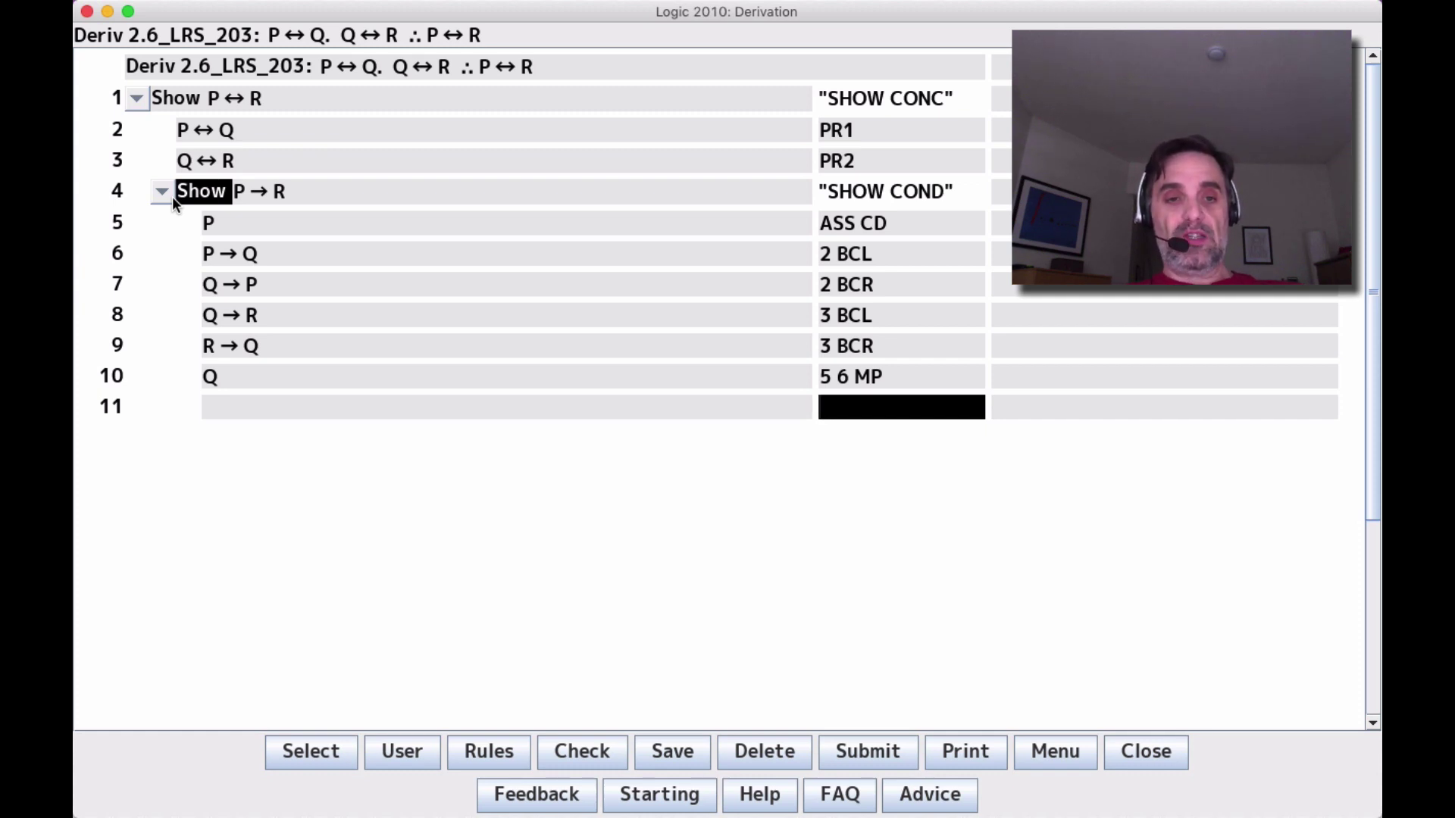
pyautogui.write('8 10')
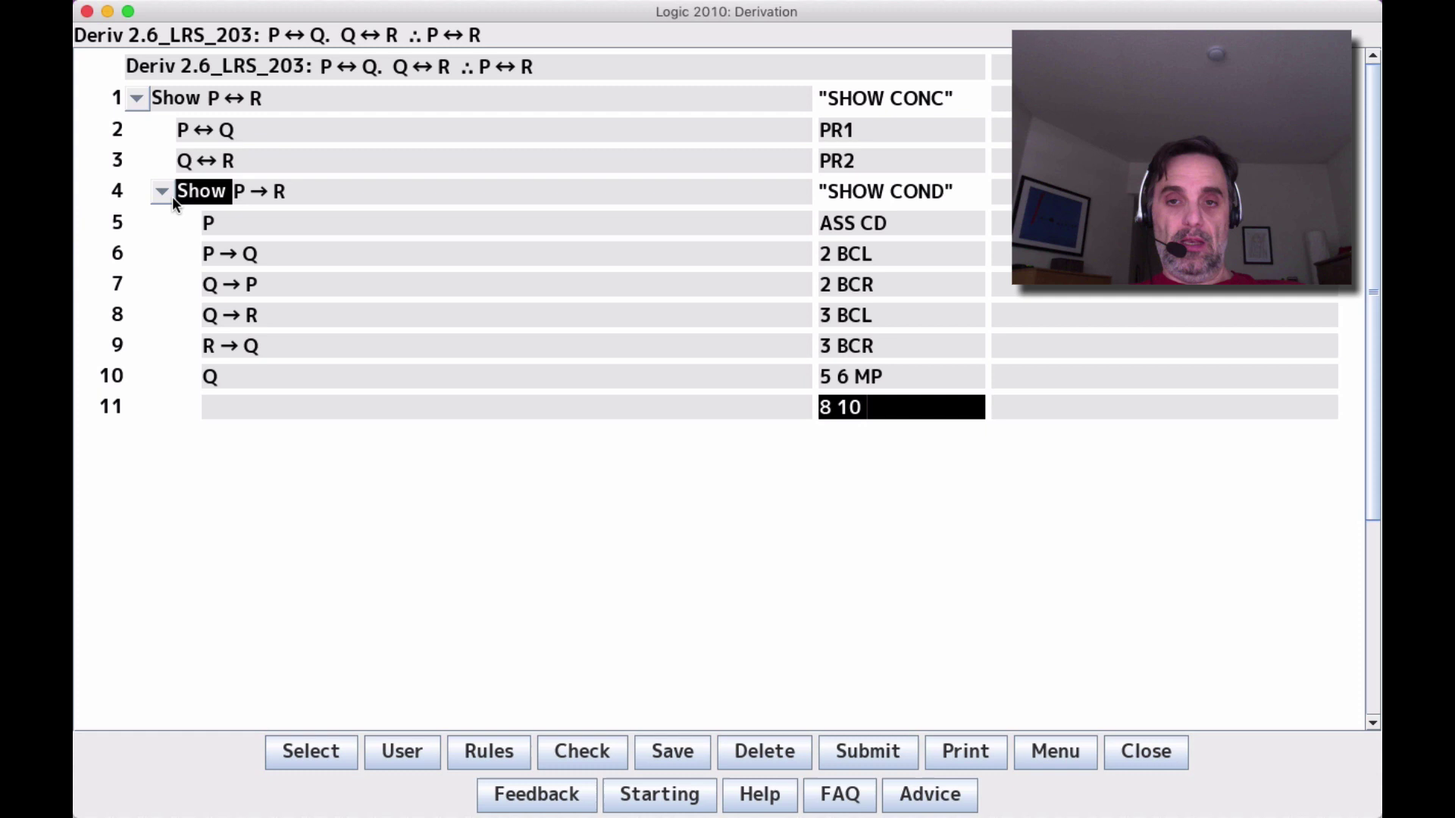
pyautogui.write(' MP')
pyautogui.press('Return')
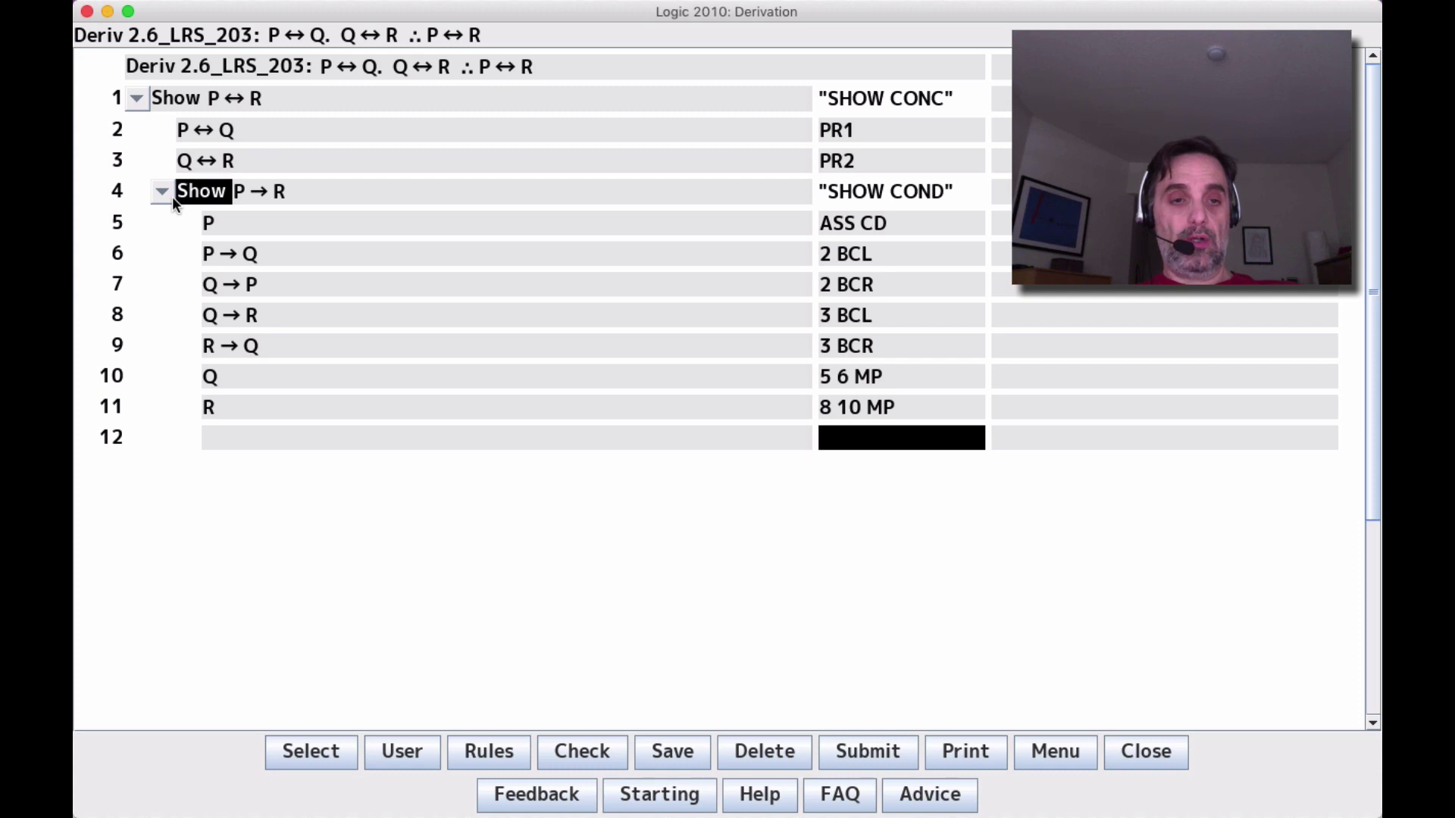
pyautogui.write('11 CD')
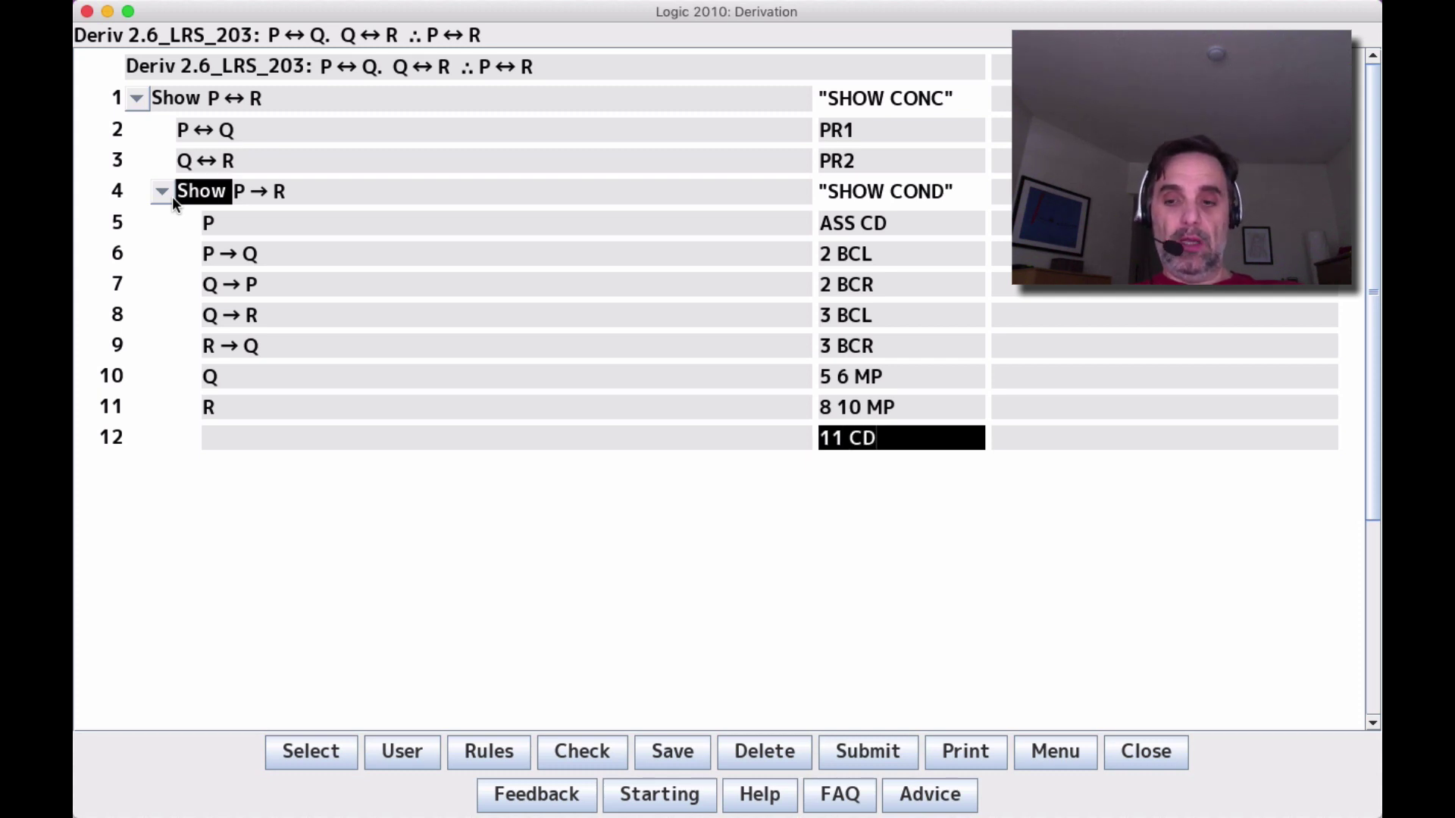
pyautogui.press('Return')
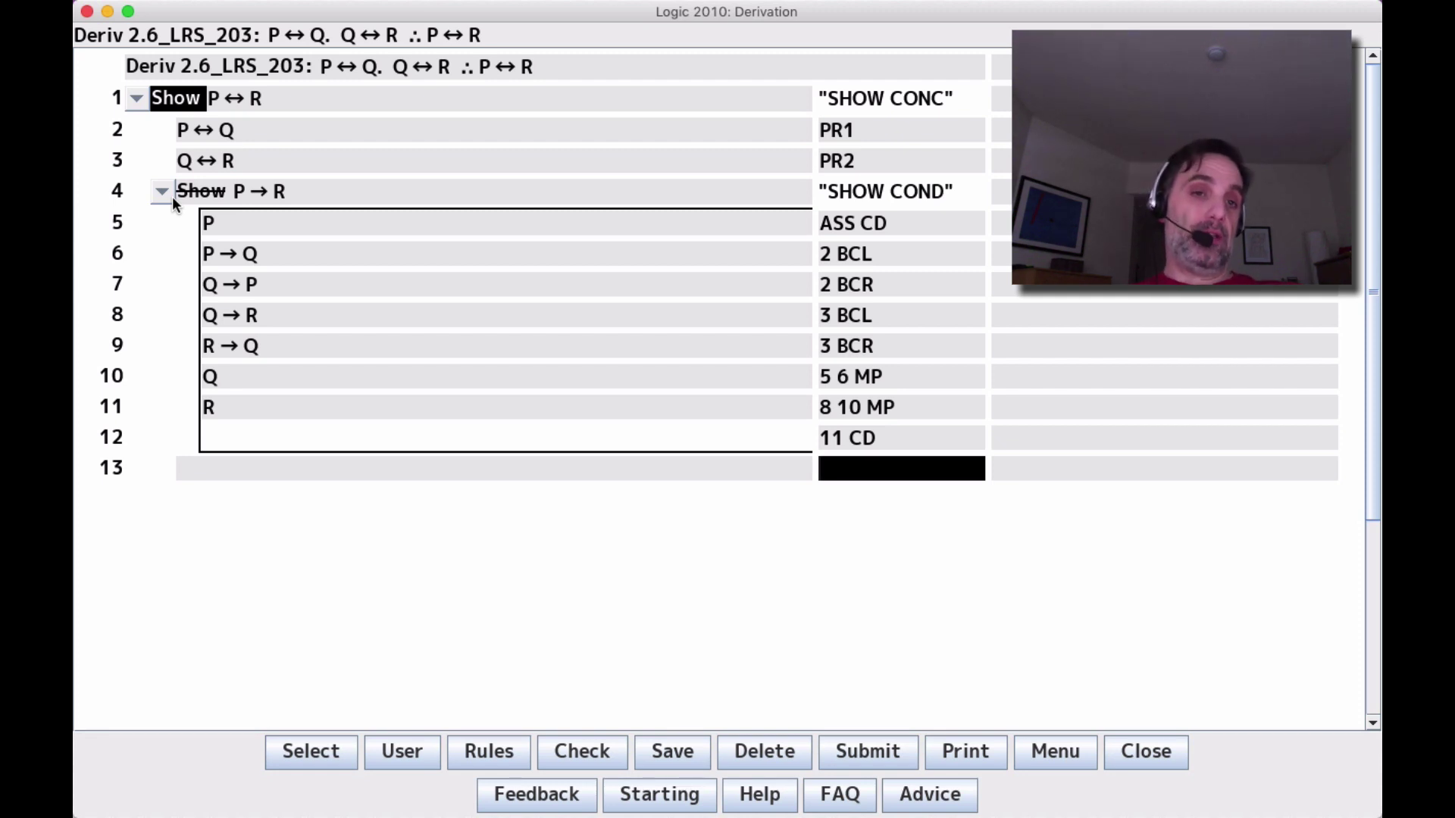
# - Make line 13 Show R→P via SHOW COND and assume R on line 14 by ASS CD
pyautogui.write('SHOW COND')
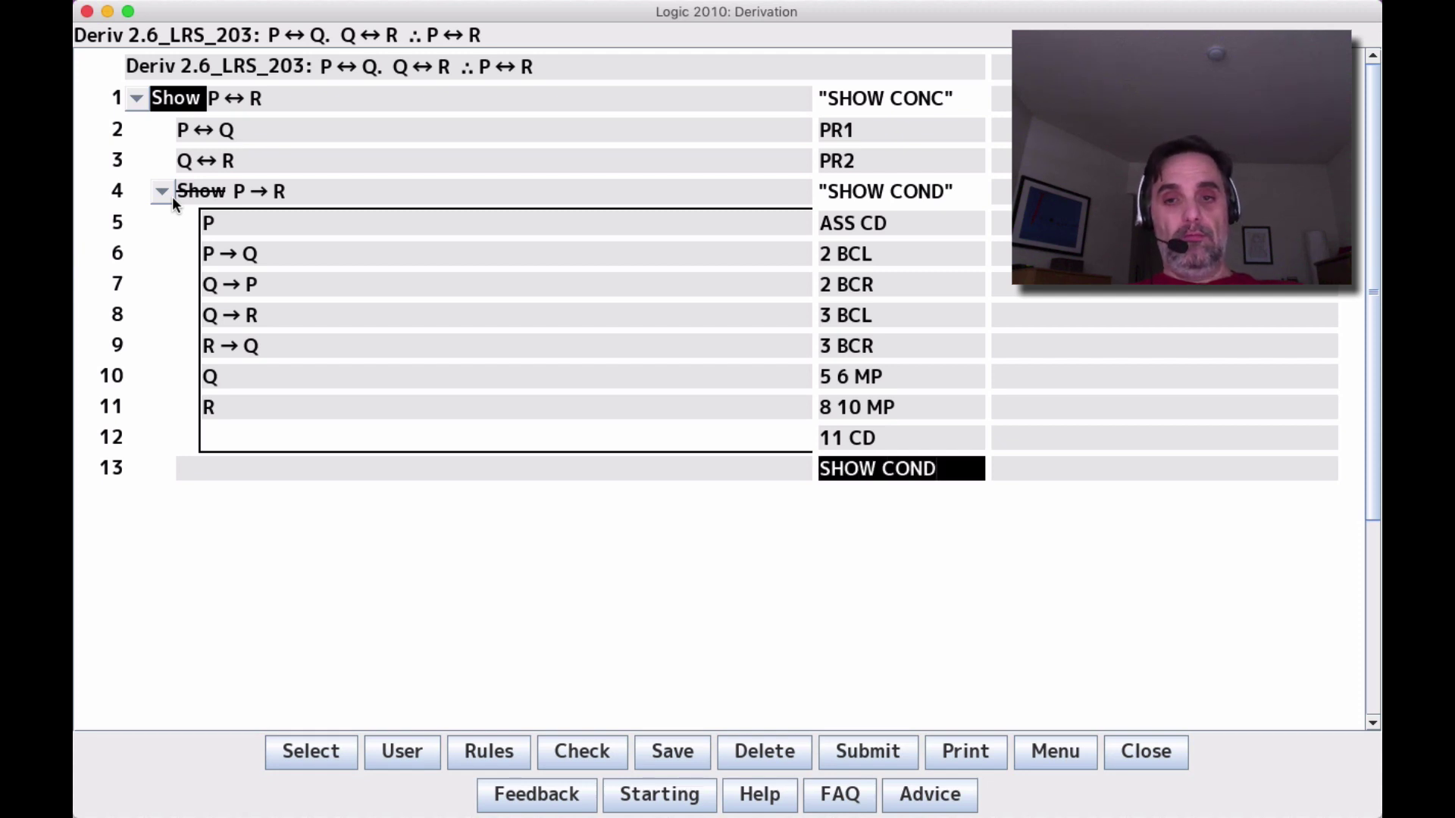
pyautogui.press('Return')
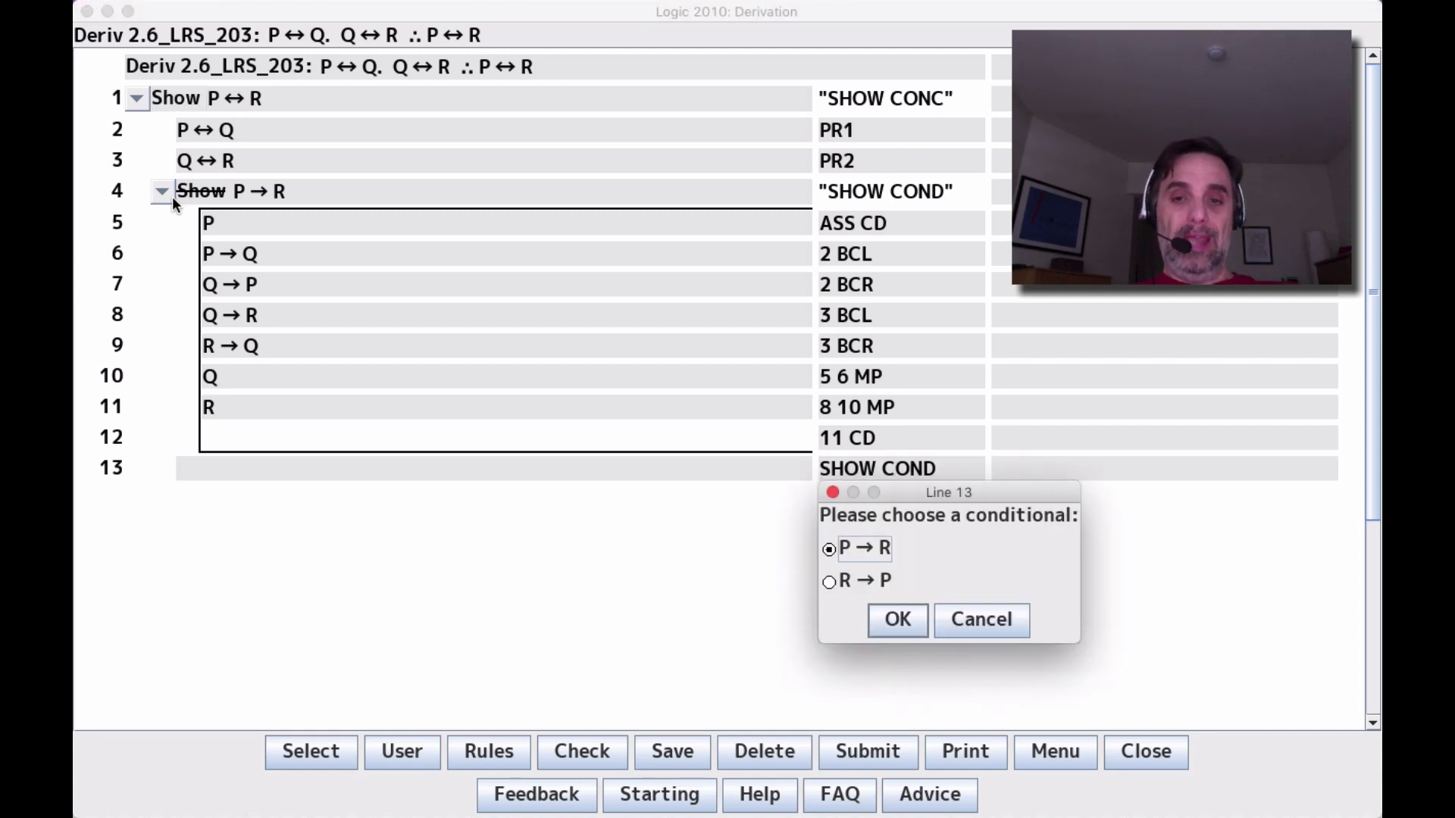
pyautogui.click(829, 581)
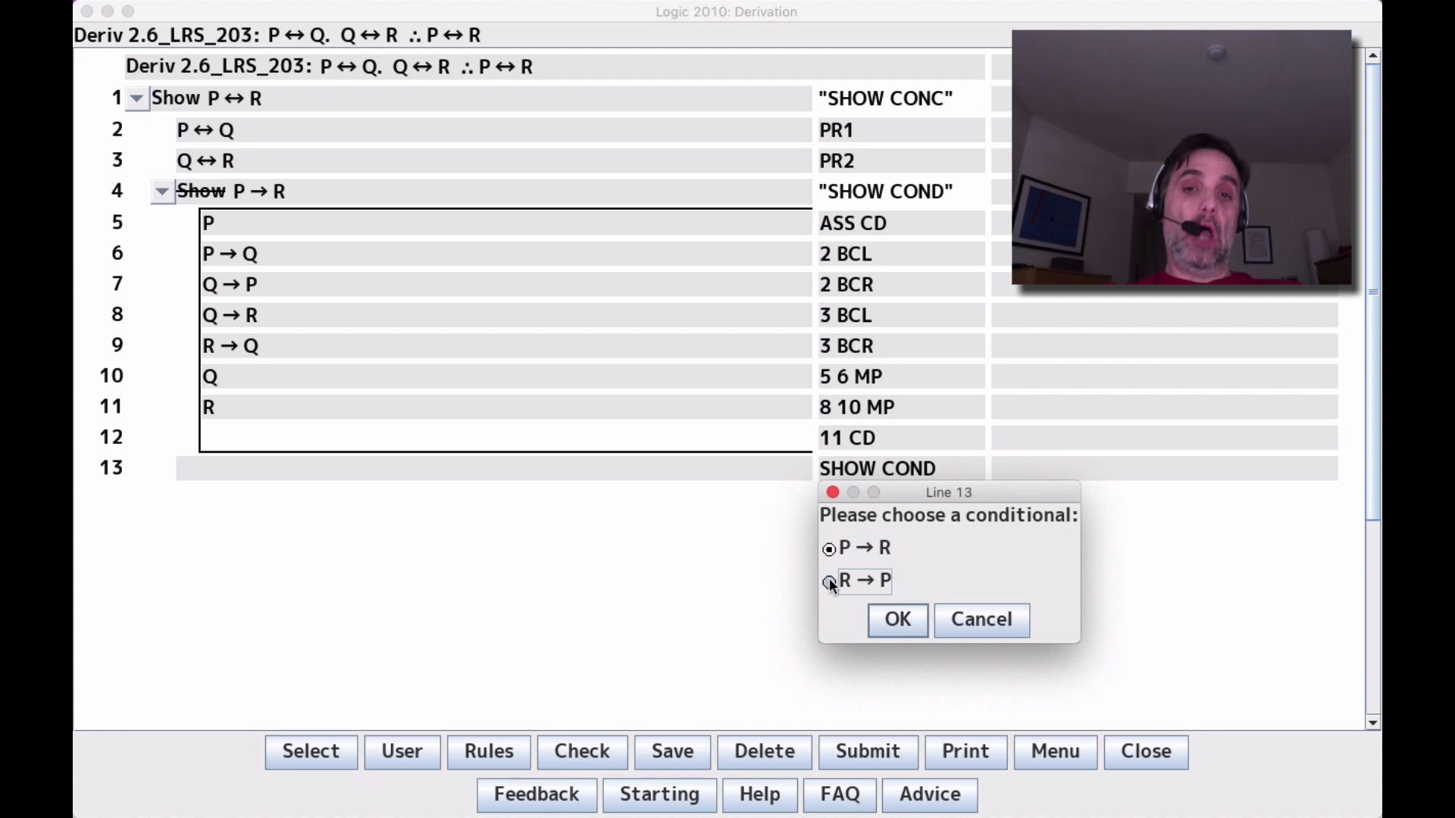
pyautogui.click(835, 551)
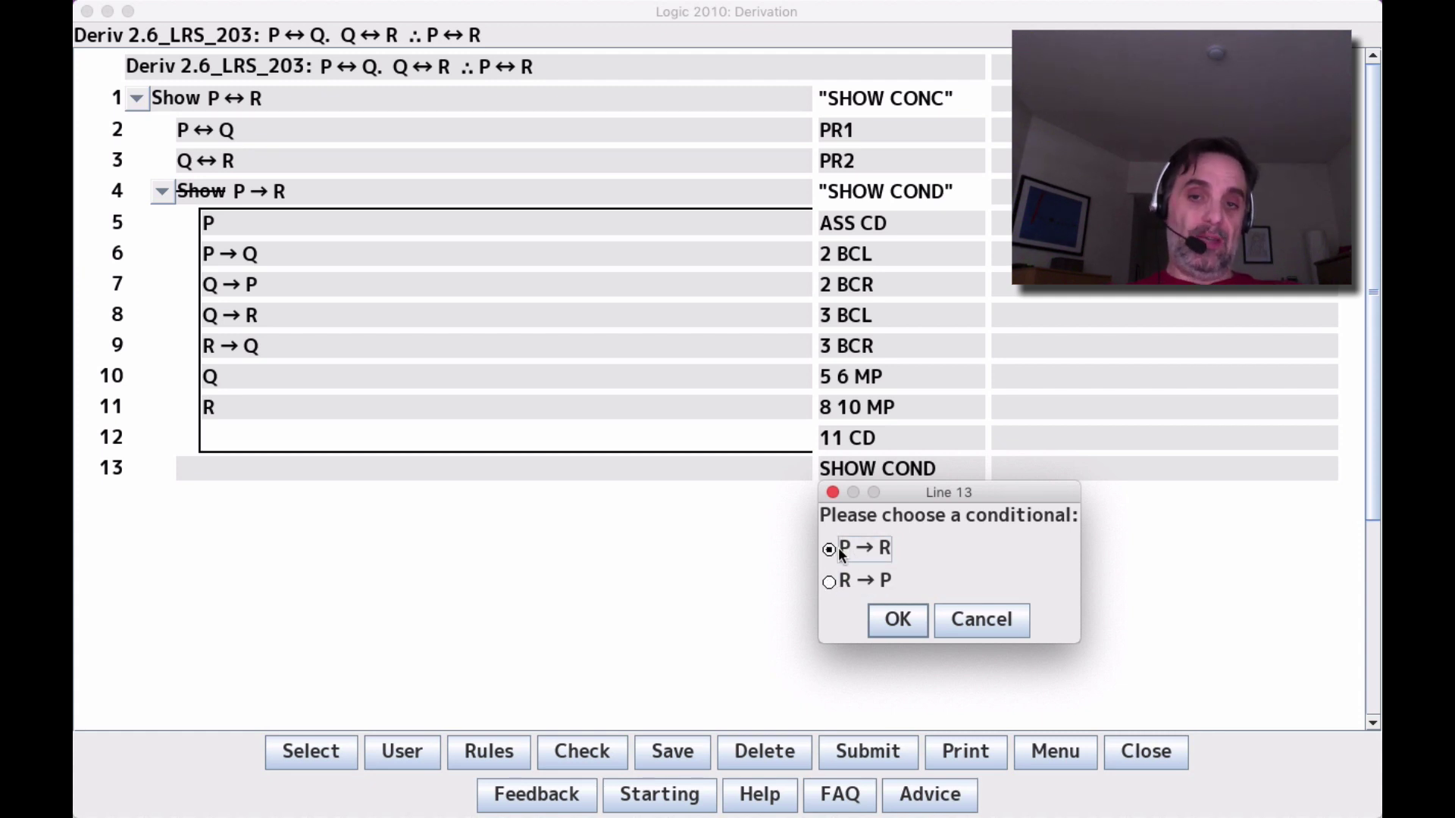
pyautogui.click(828, 582)
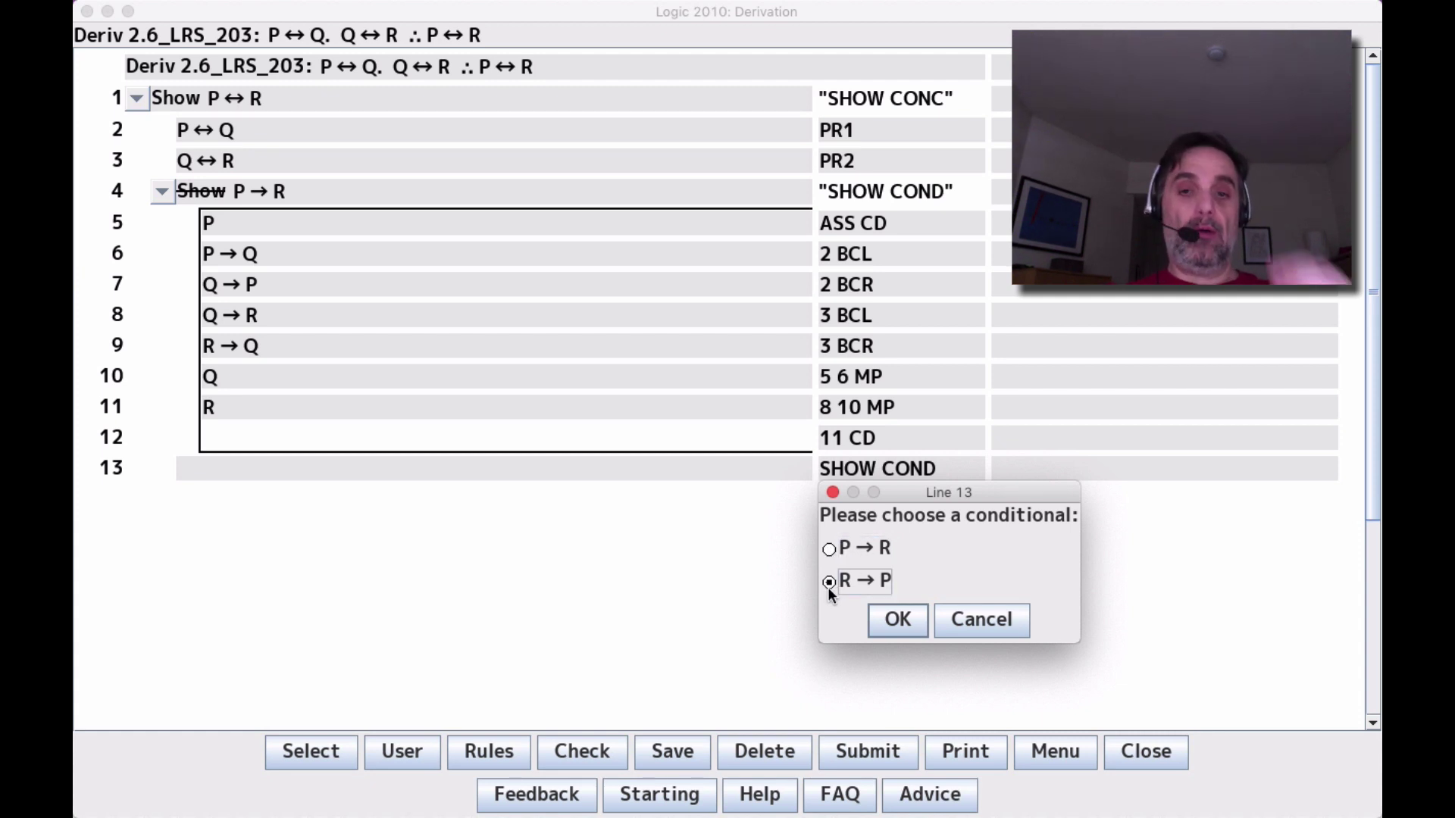
pyautogui.press('Return')
pyautogui.write('ASS')
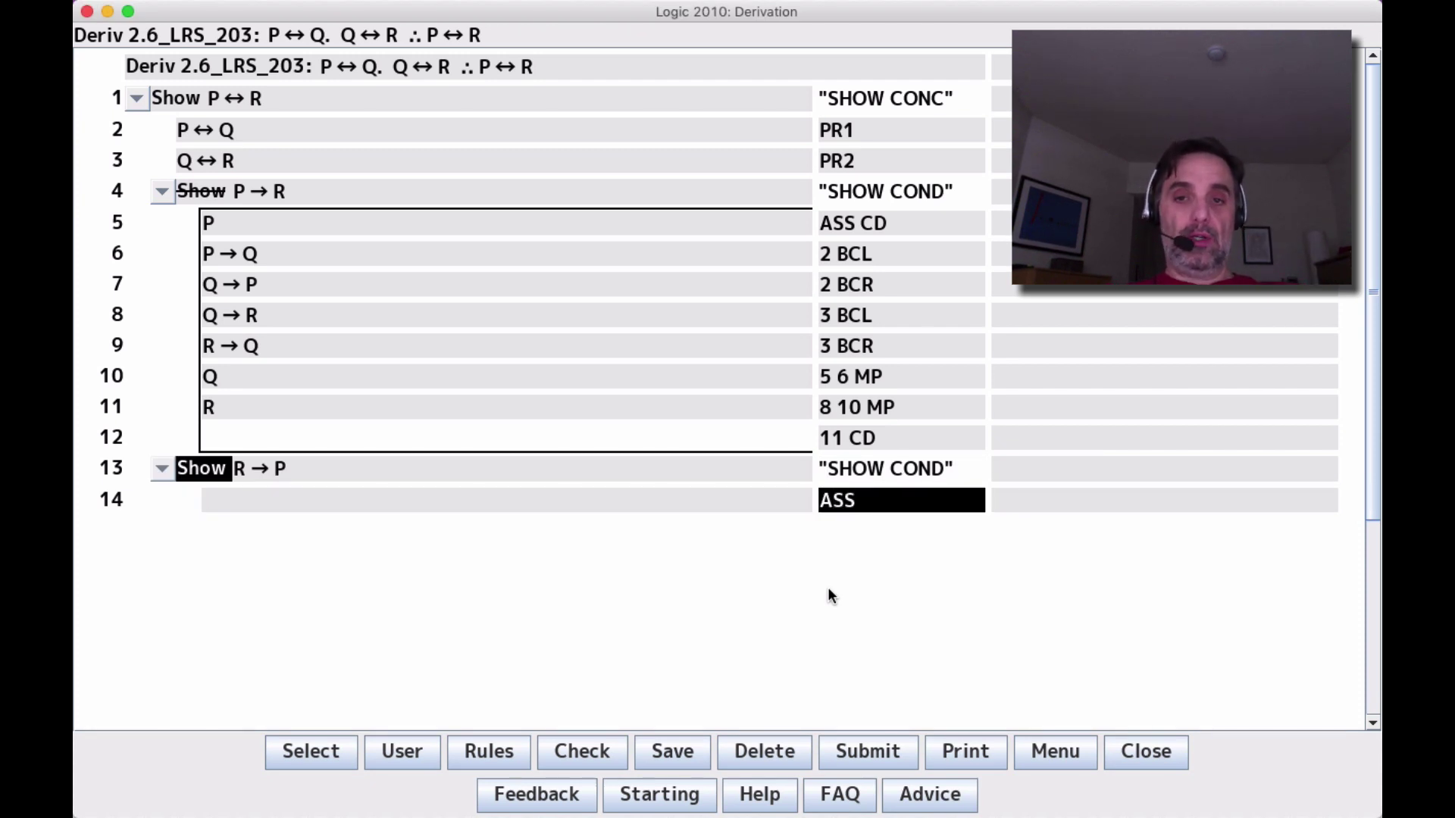
pyautogui.write(' CD')
pyautogui.press('Return')
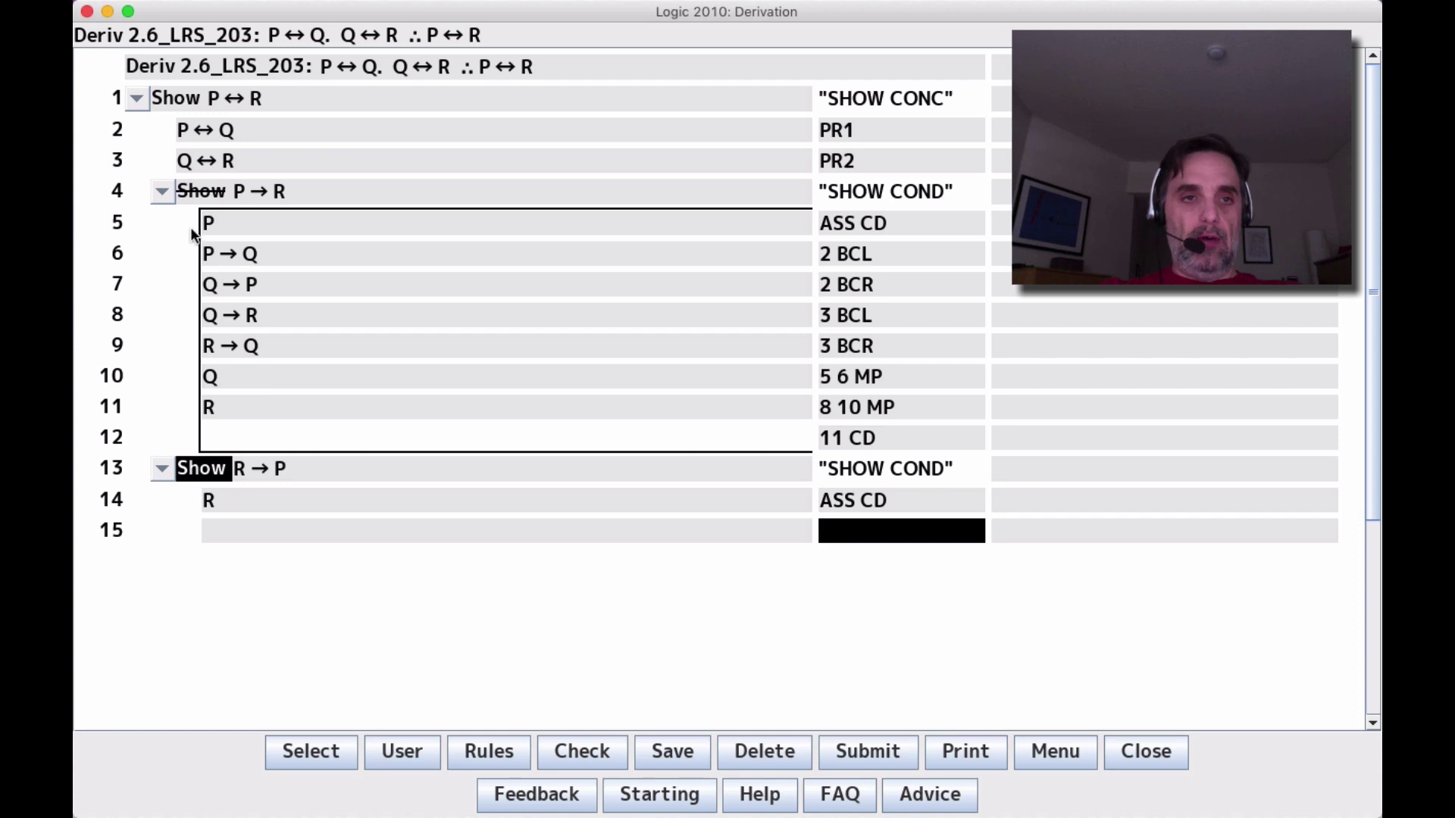
# - Collapse P → R and add R → Q (3 BCR), Q (14 15 MP), Q → R (3 BCL) on lines 15–17
pyautogui.click(163, 191)
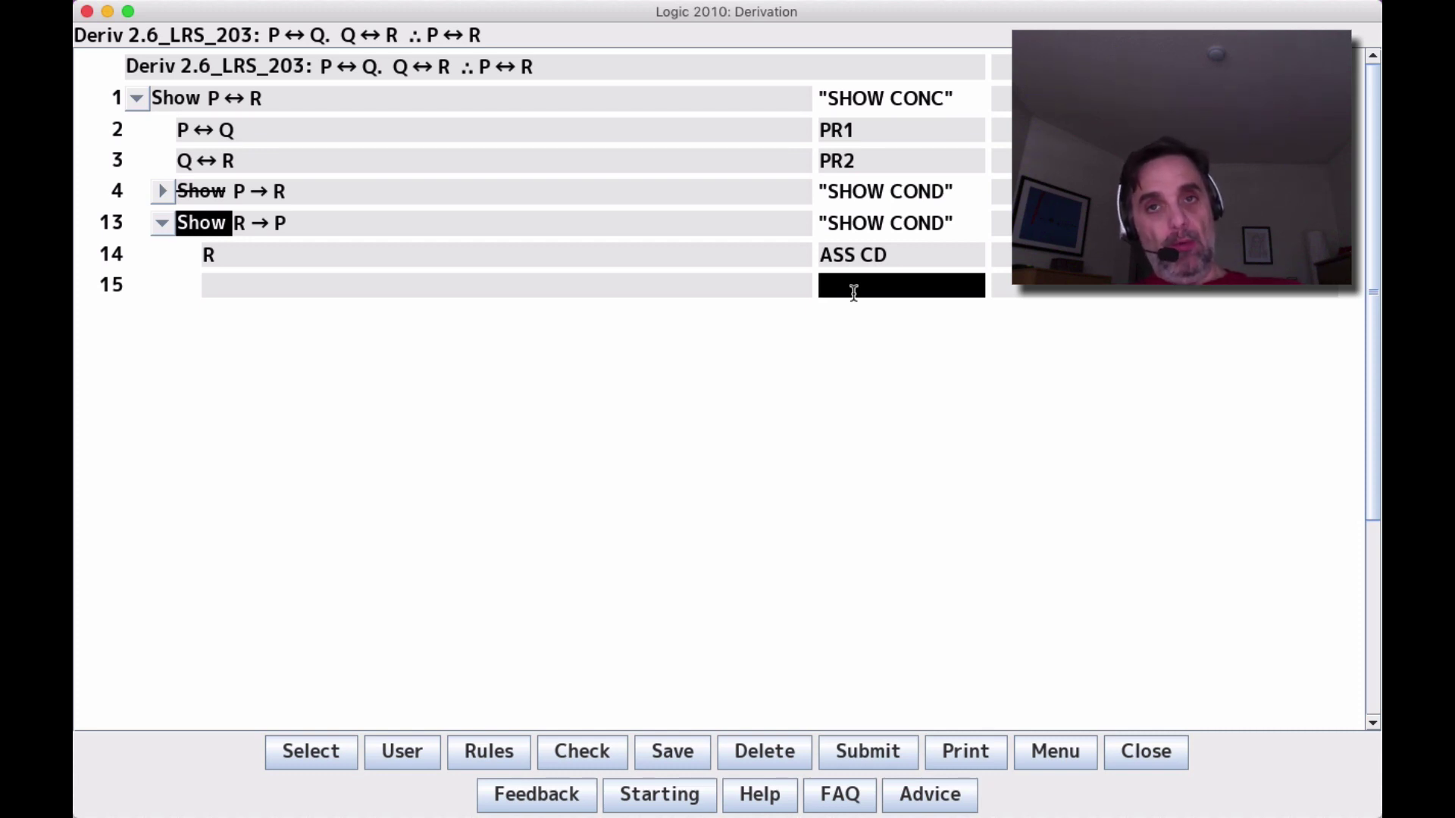
pyautogui.write('3 BCR')
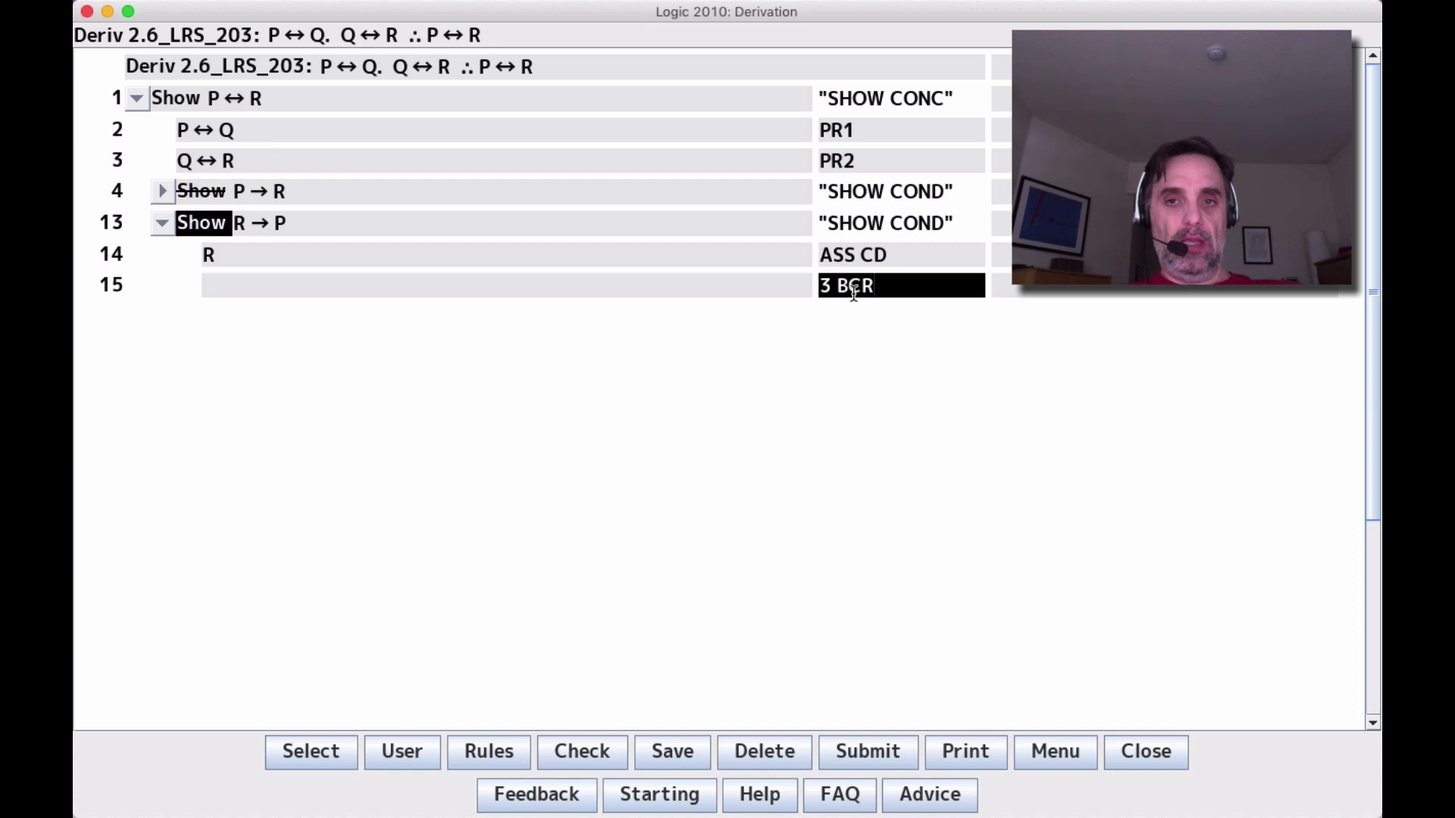
pyautogui.press('Return')
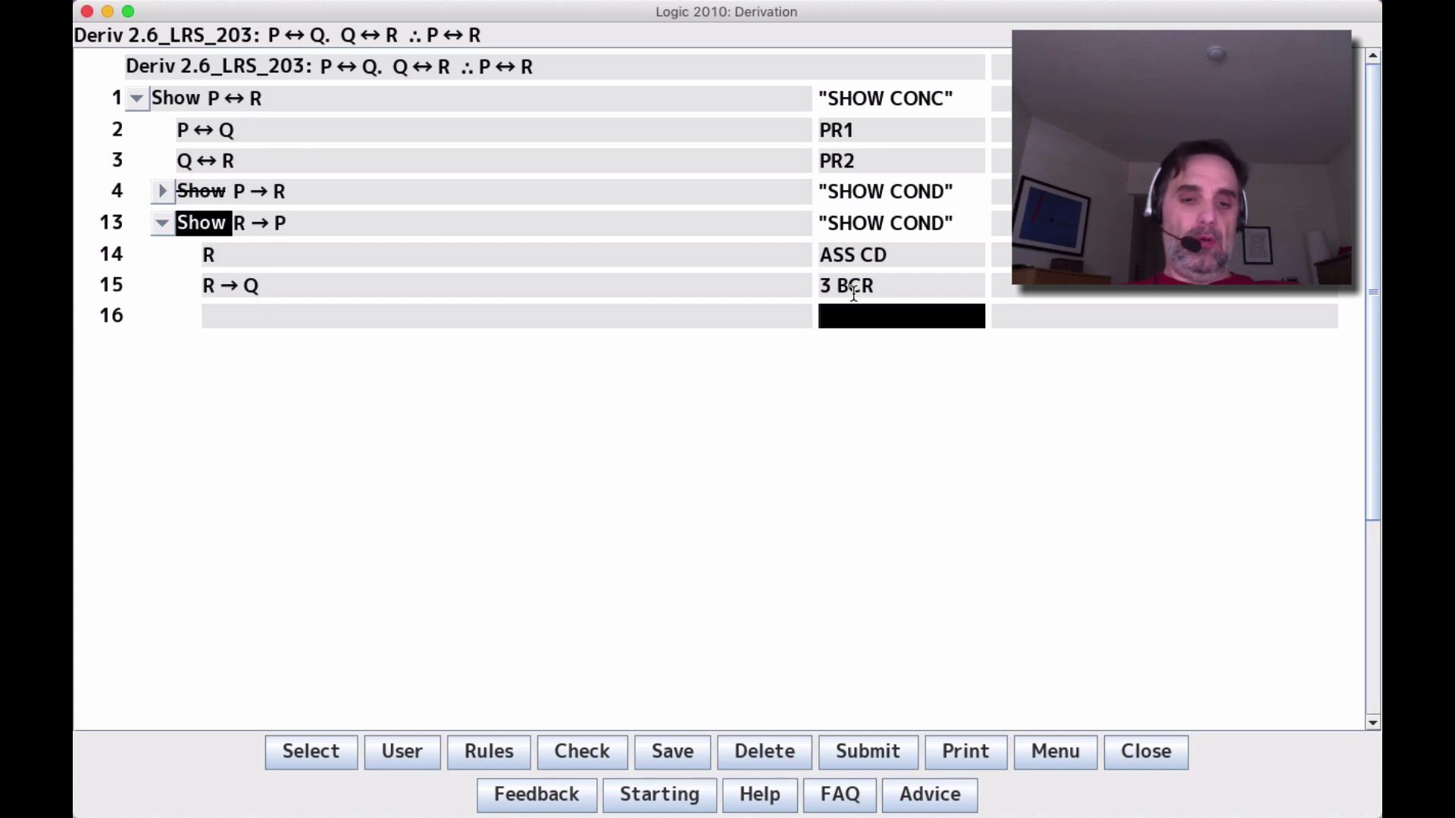
pyautogui.write('14 15 MP')
pyautogui.press('Return')
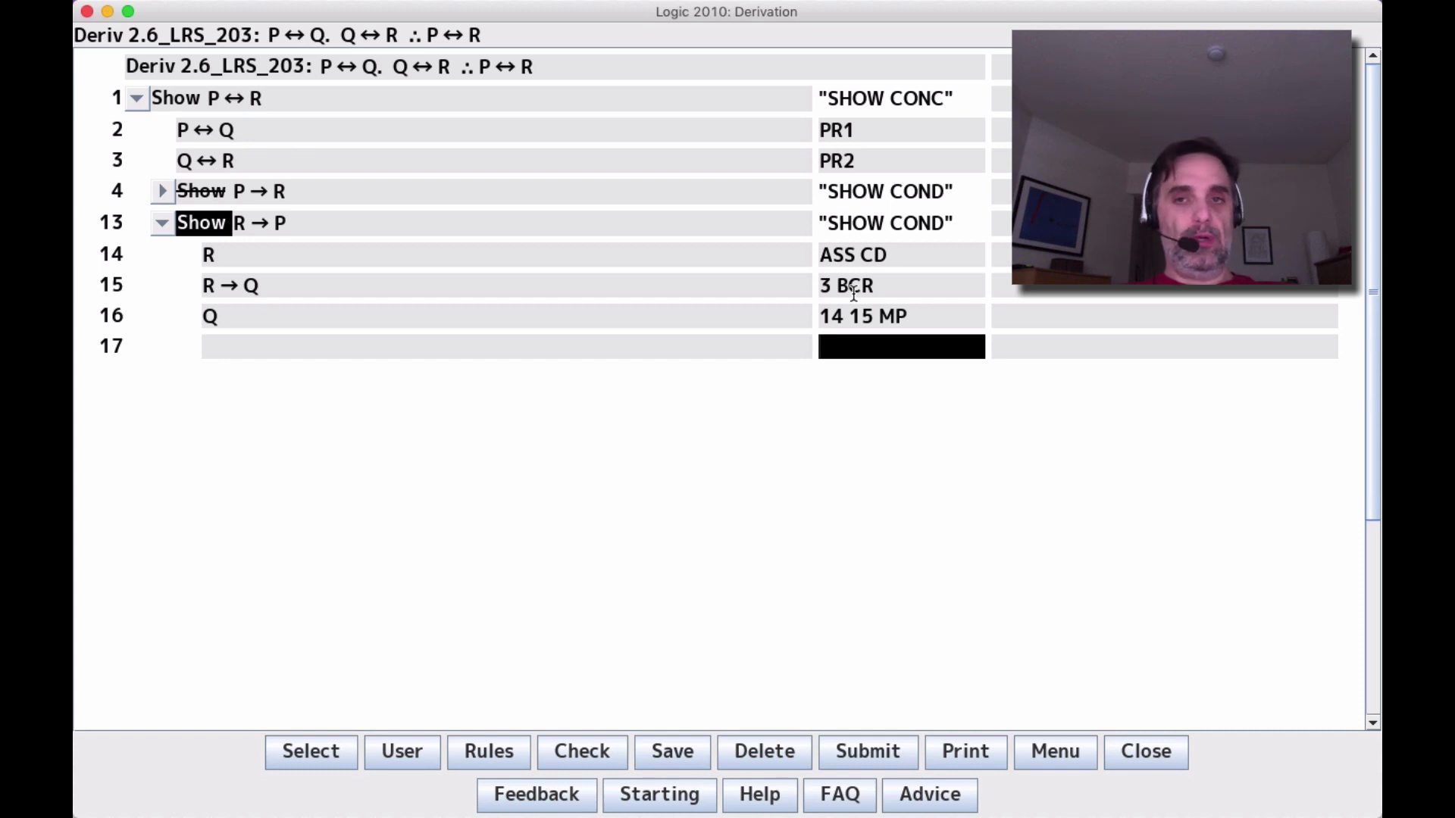
pyautogui.write('3 BCL')
pyautogui.press('Return')
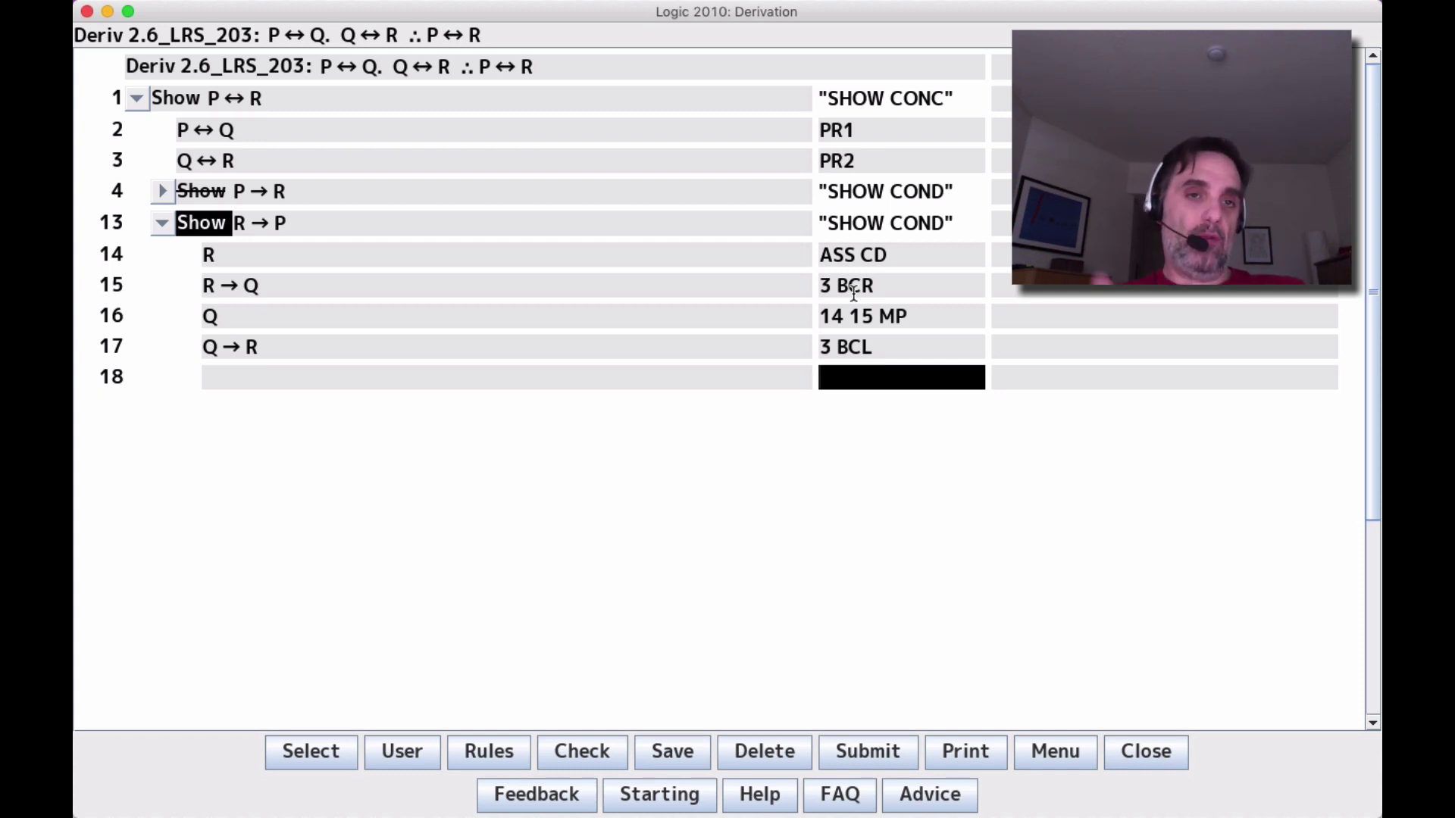
# - Add Q → P by 2 BCR and delete the unneeded Q → R line
pyautogui.press('Up')
pyautogui.press('Down')
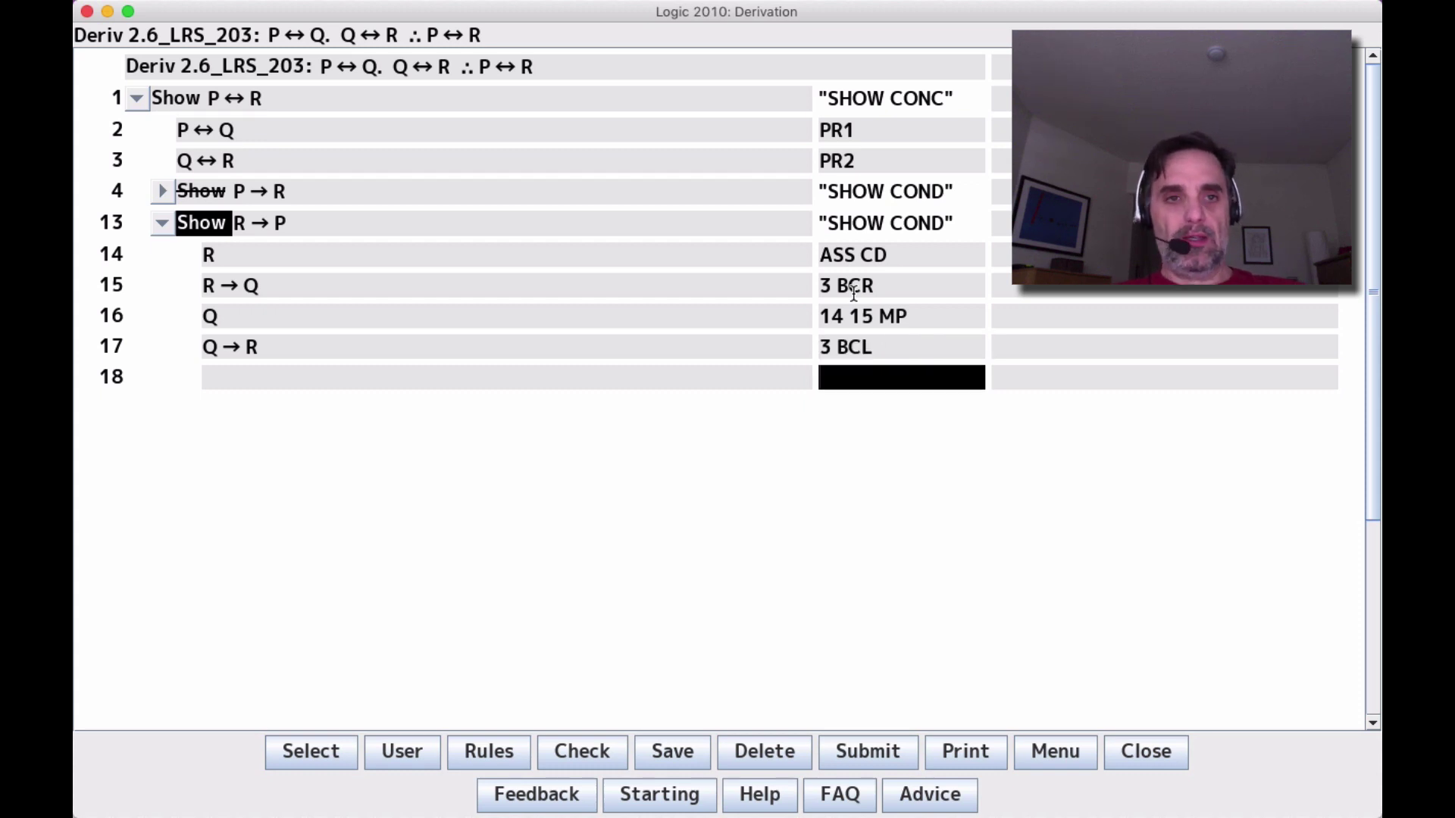
pyautogui.write('2 BCR')
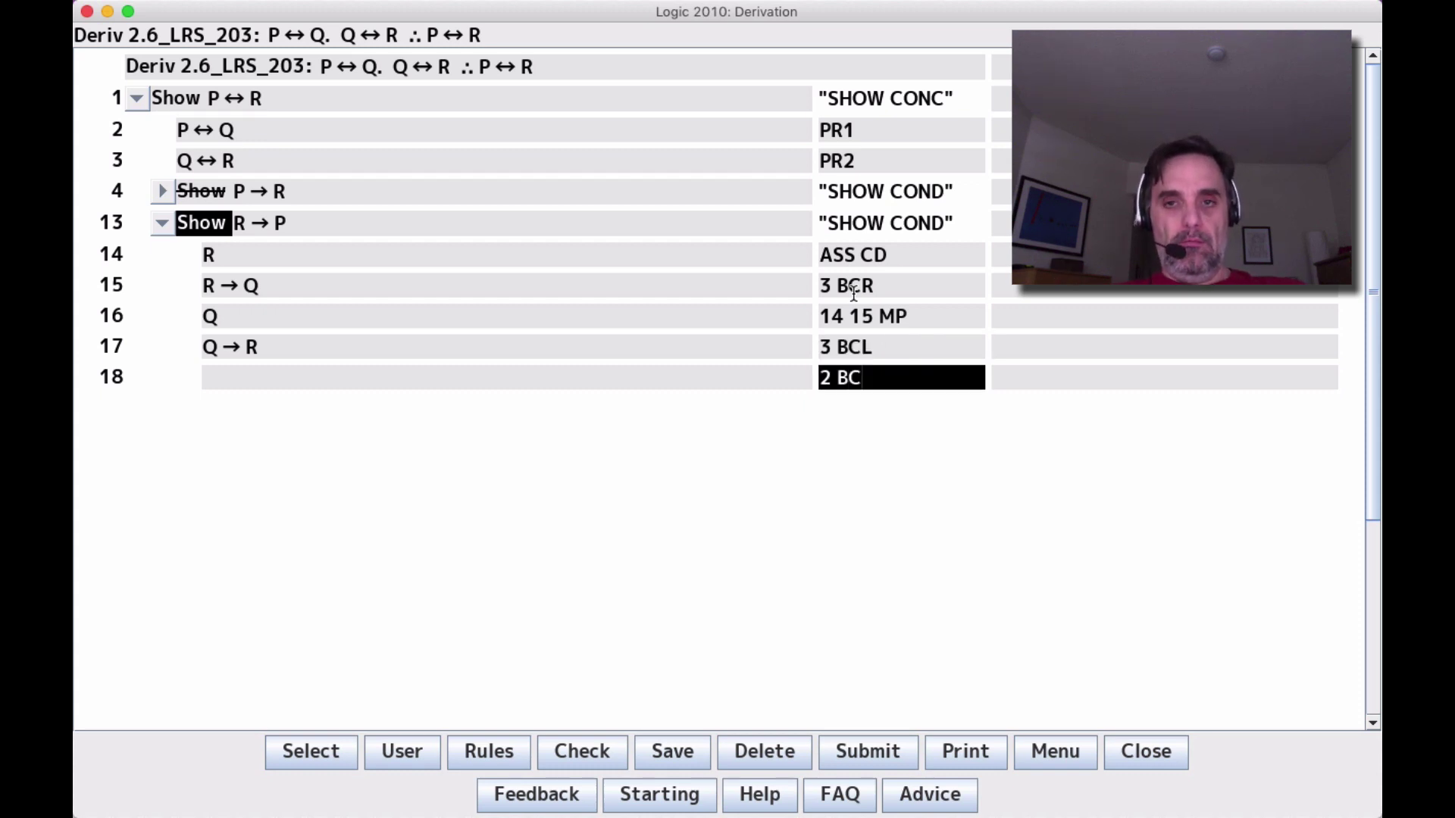
pyautogui.press('Return')
pyautogui.press('Up')
pyautogui.press('Up')
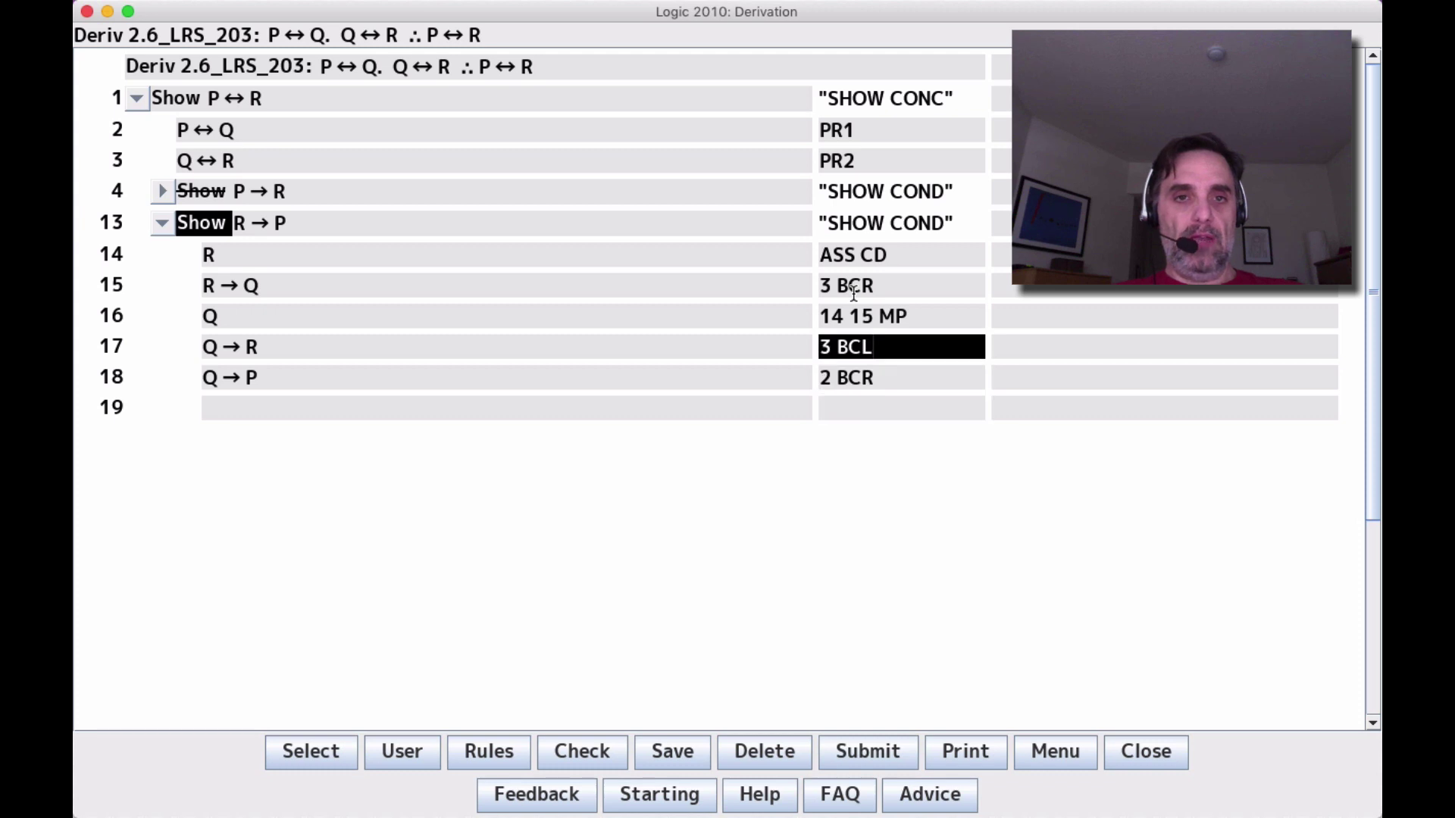
pyautogui.press('Delete')
pyautogui.press('Down')
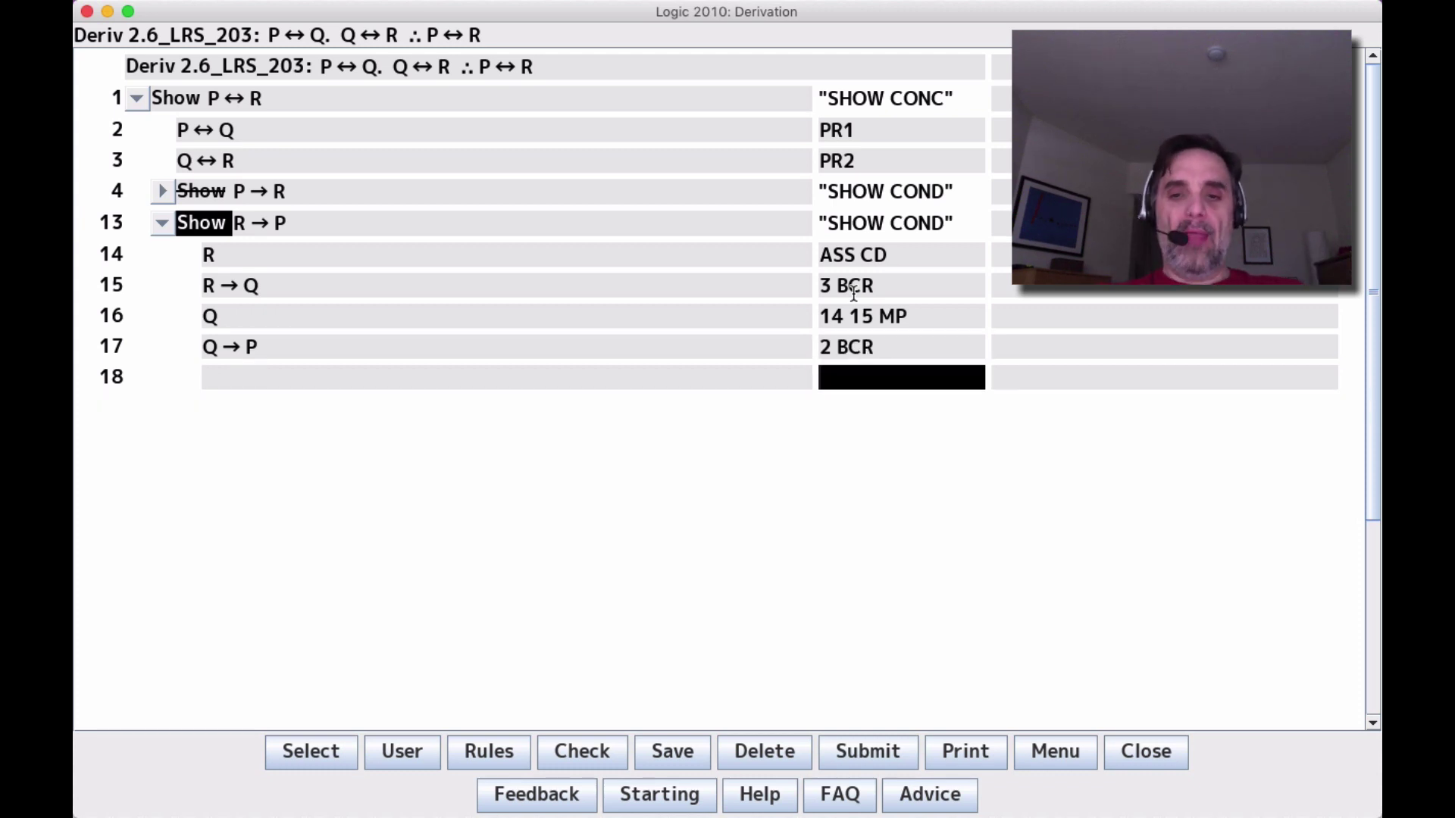
# - Derive P by 17 16 MP, close R → P with -1 CD, and enter 4 13 CB on line 20
pyautogui.write('-1 -2 N')
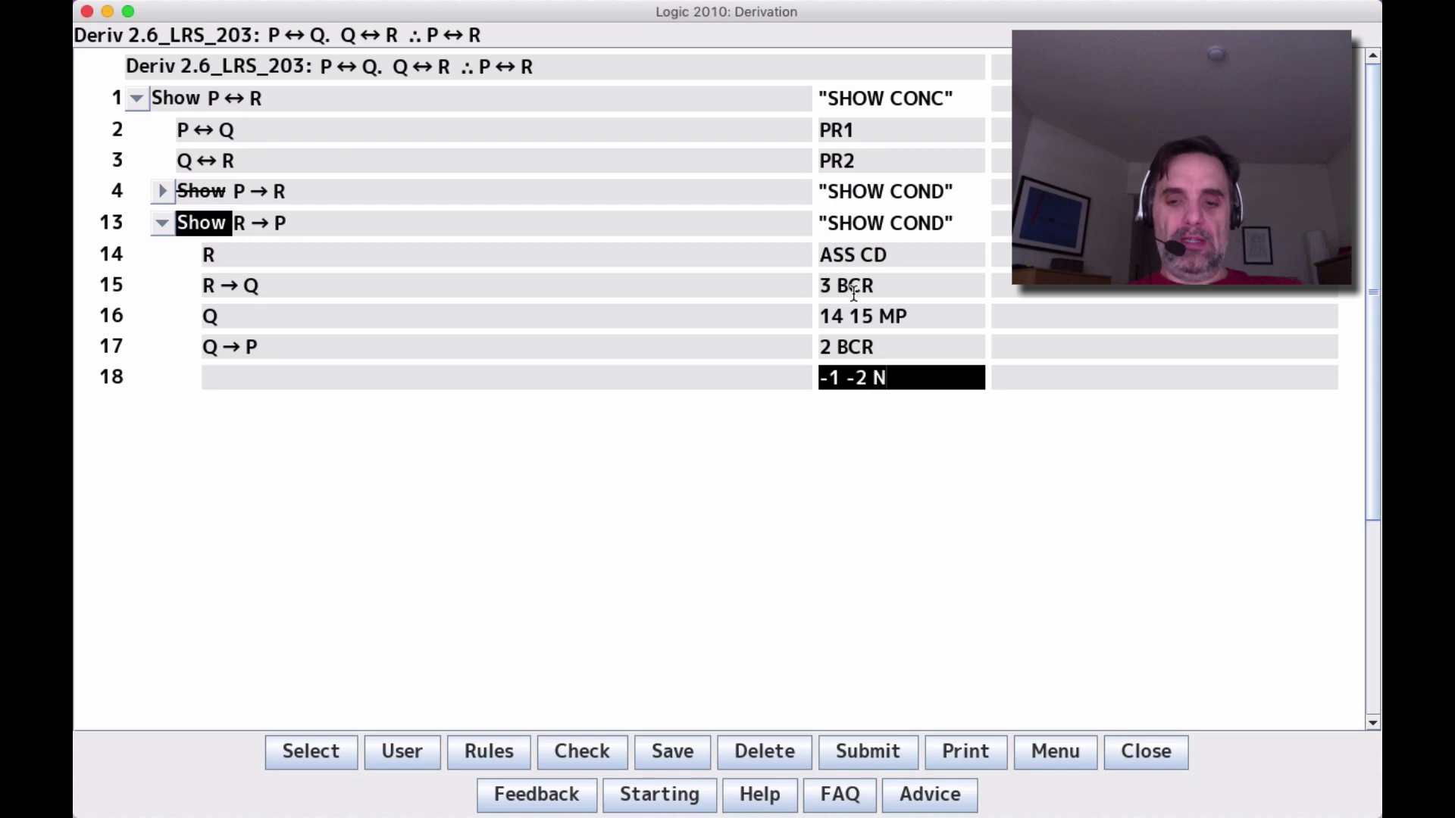
pyautogui.press('BackSpace')
pyautogui.write('P')
pyautogui.press('BackSpace')
pyautogui.write('MP')
pyautogui.press('Return')
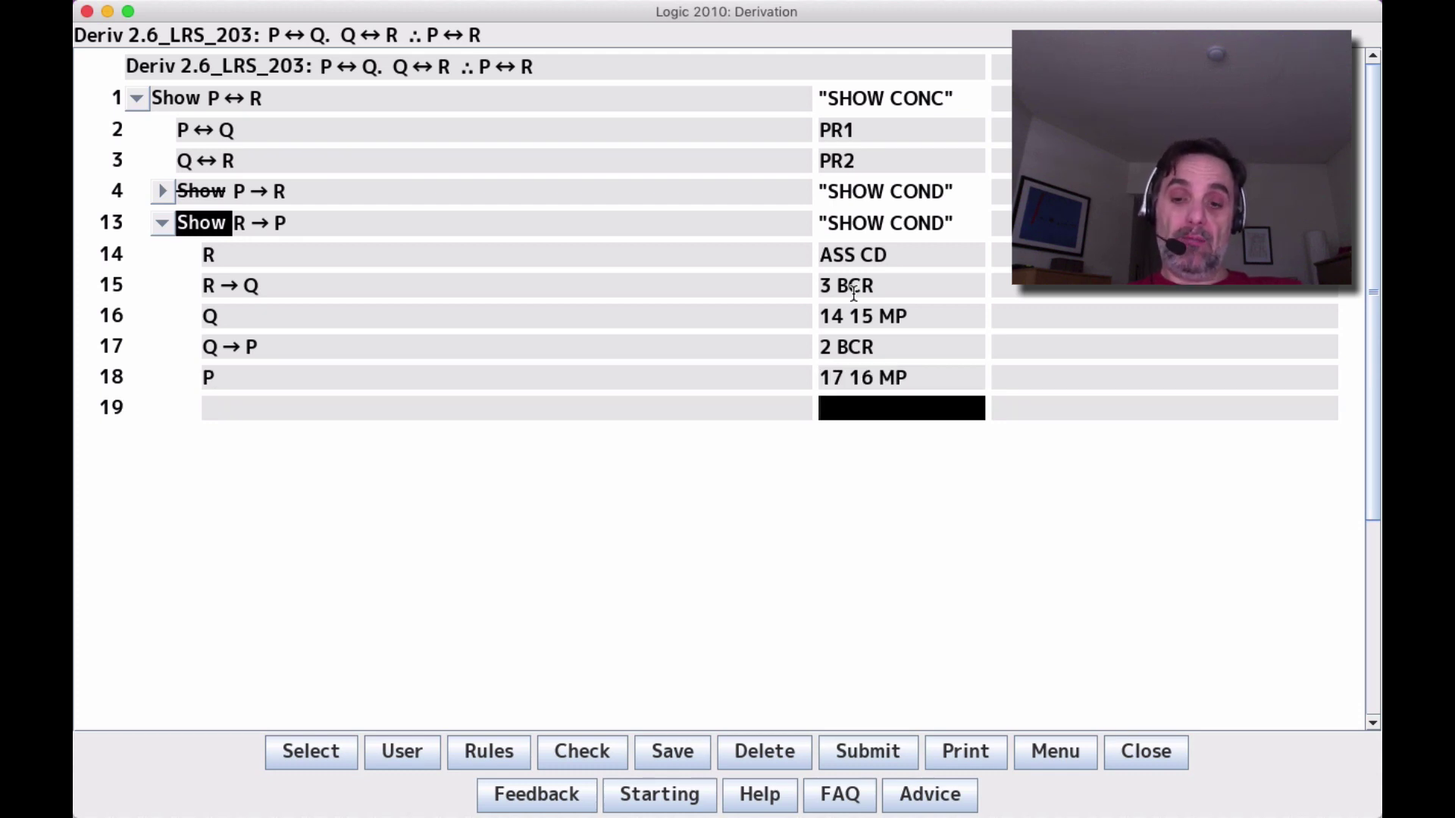
pyautogui.write('-1 CD')
pyautogui.press('Return')
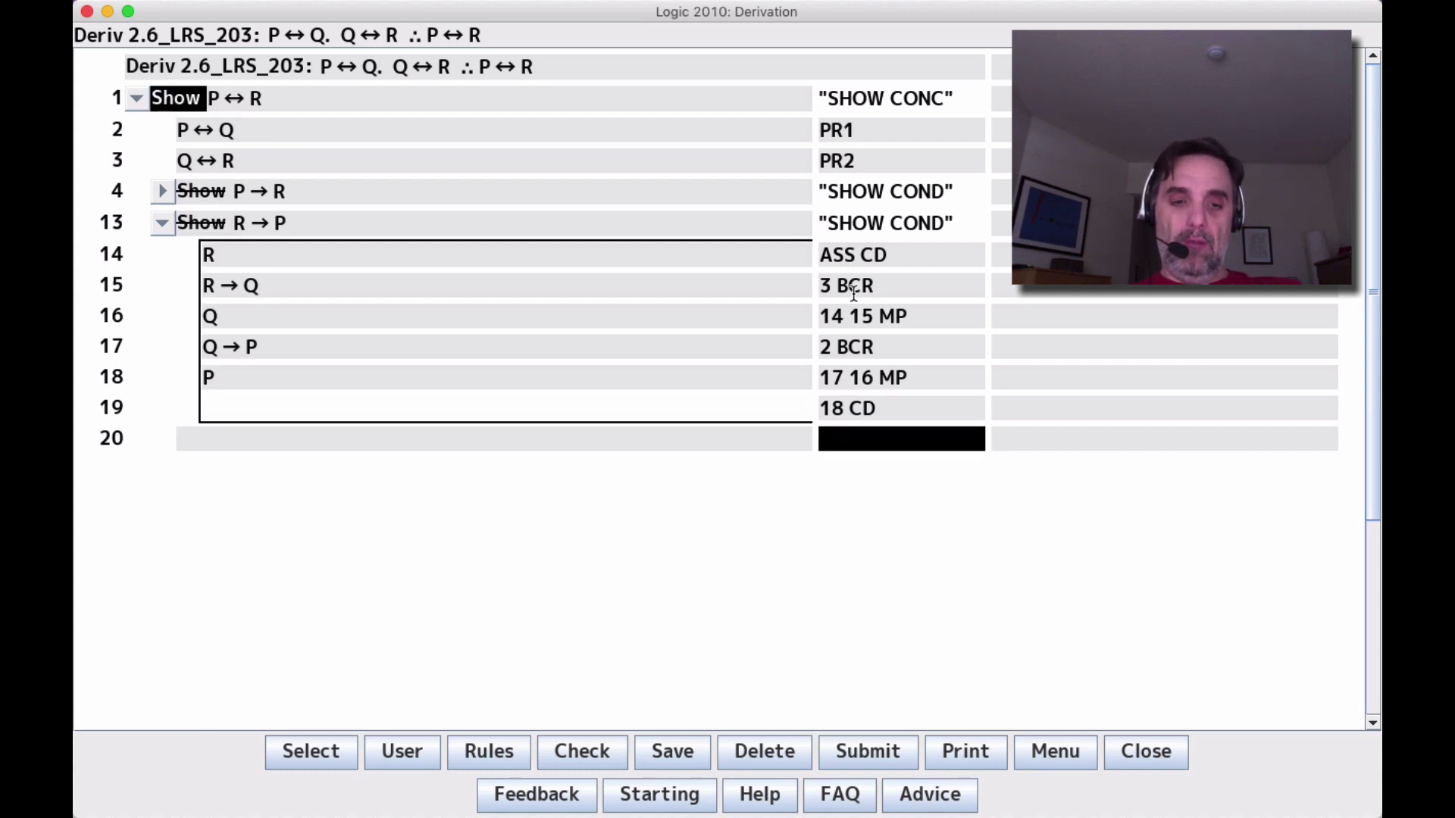
pyautogui.write('4 13 CB')
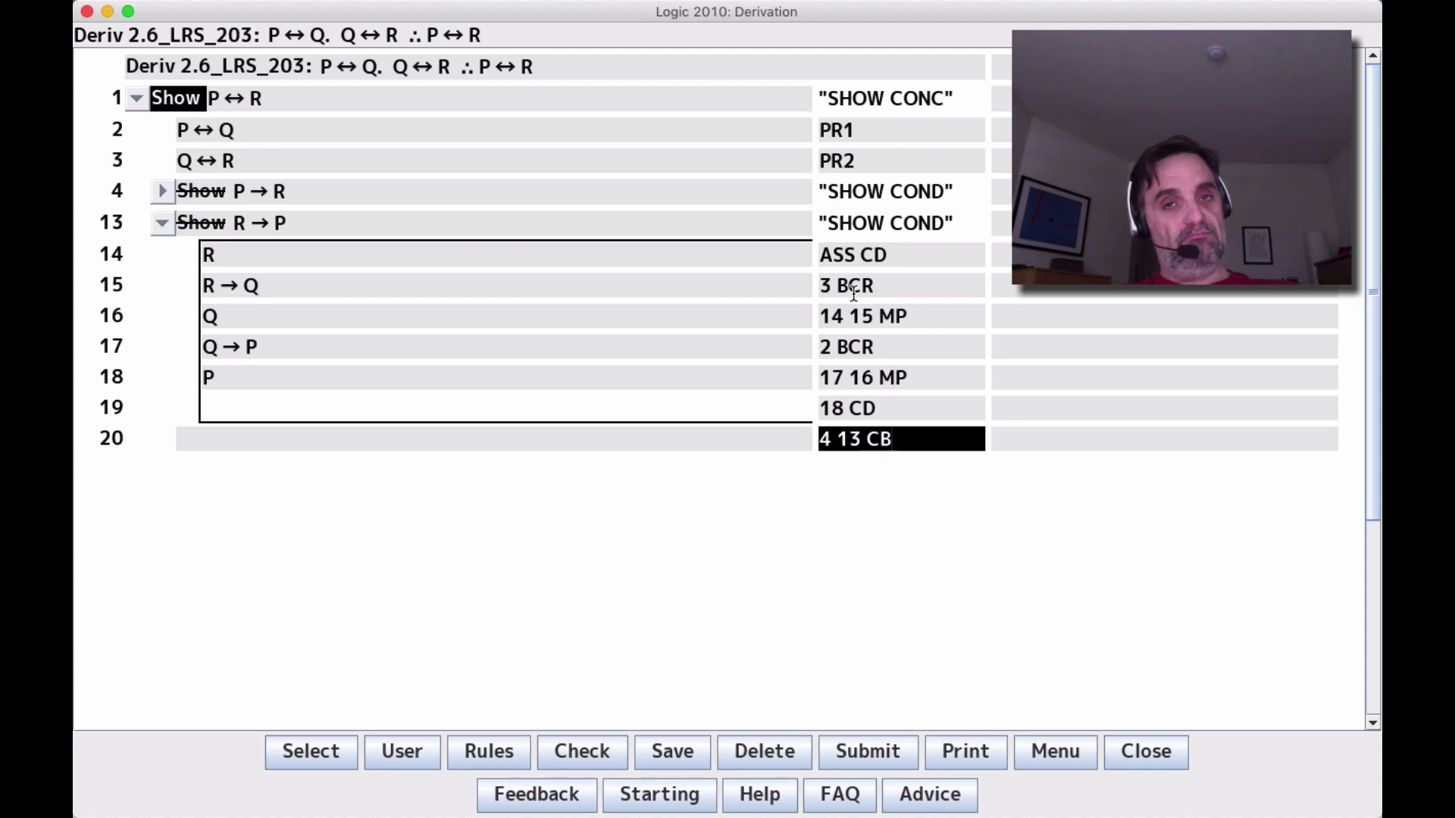
# - Accept P ↔ R by 4 13 CB on line 20, then close the derivation with 20 DD on line 21
pyautogui.press('Return')
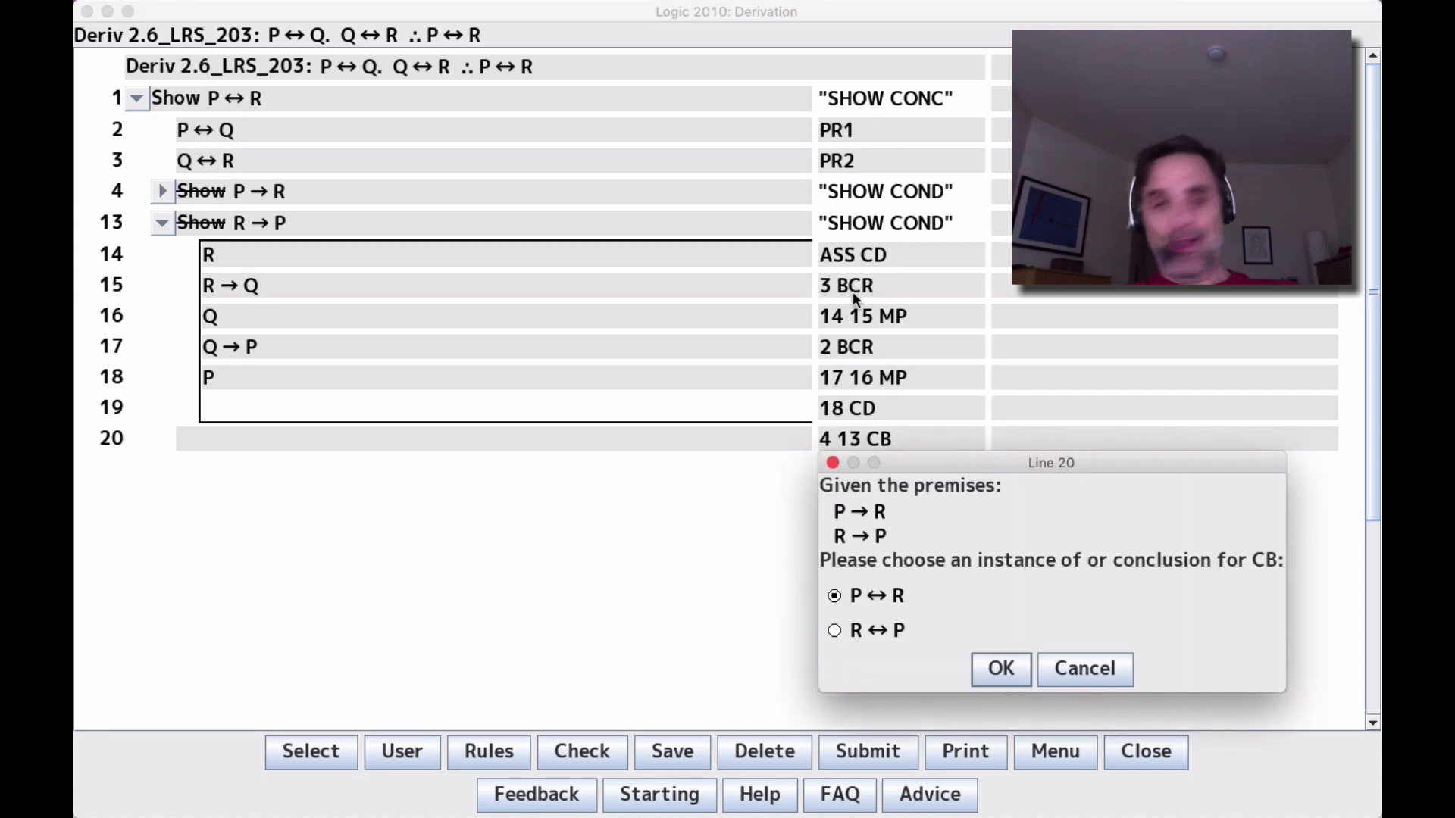
pyautogui.press('Return')
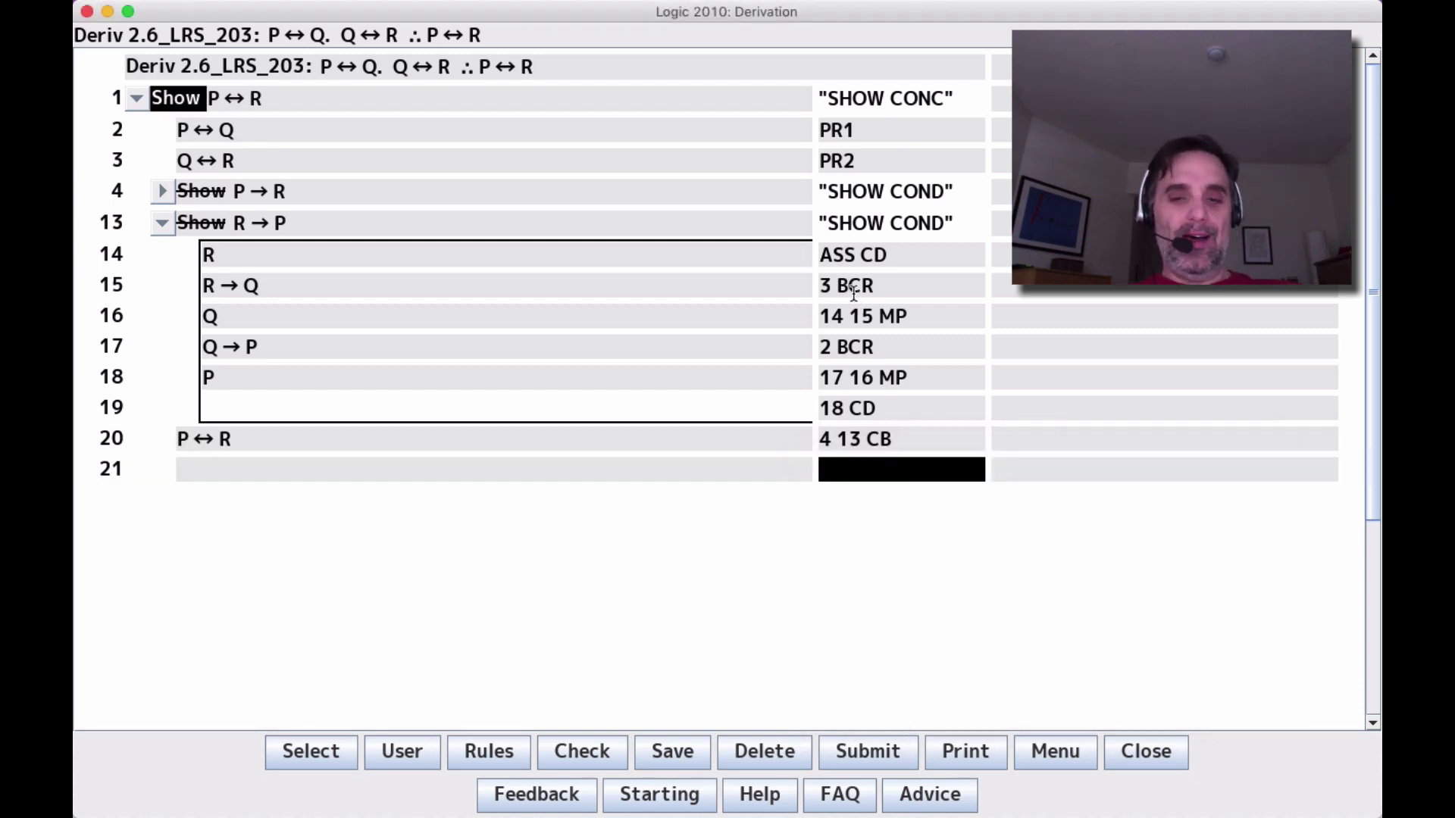
pyautogui.write('20')
pyautogui.press('BackSpace')
pyautogui.press('BackSpace')
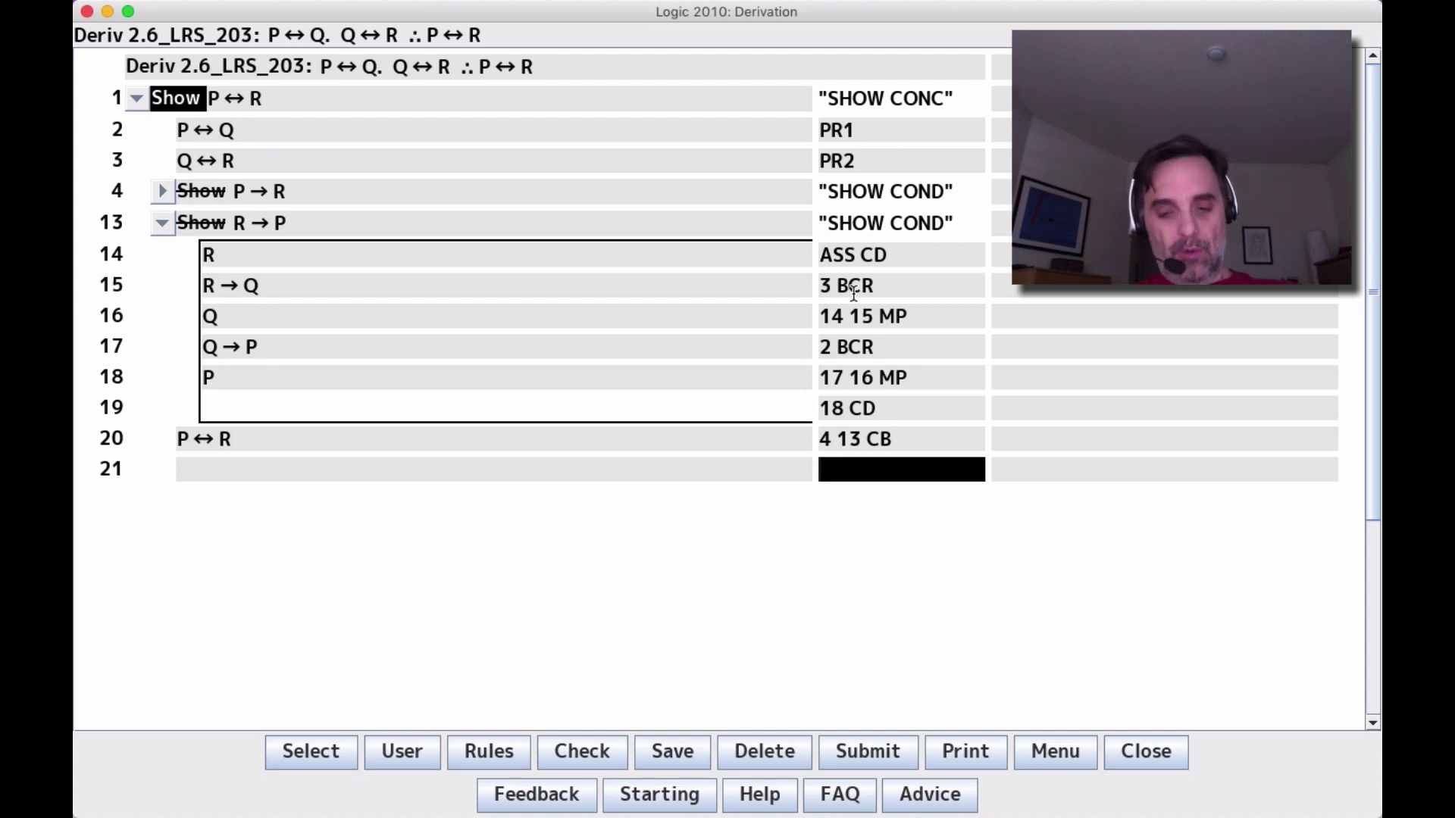
pyautogui.write('20 DD')
pyautogui.press('Return')
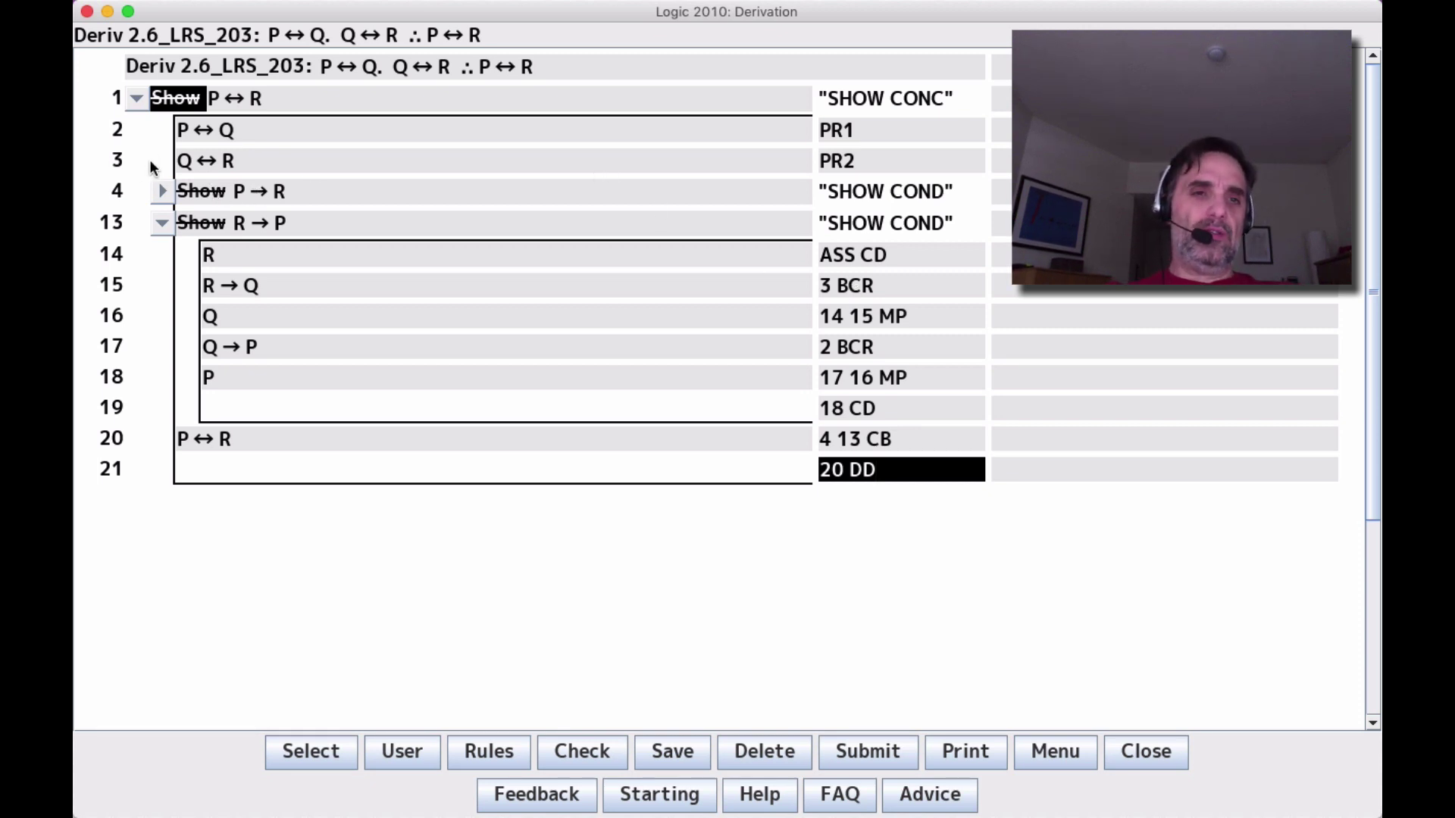
# - Expand P → R and insert P → Q (2 BCL) and Q → P (2 BCR) below the premises
pyautogui.click(162, 191)
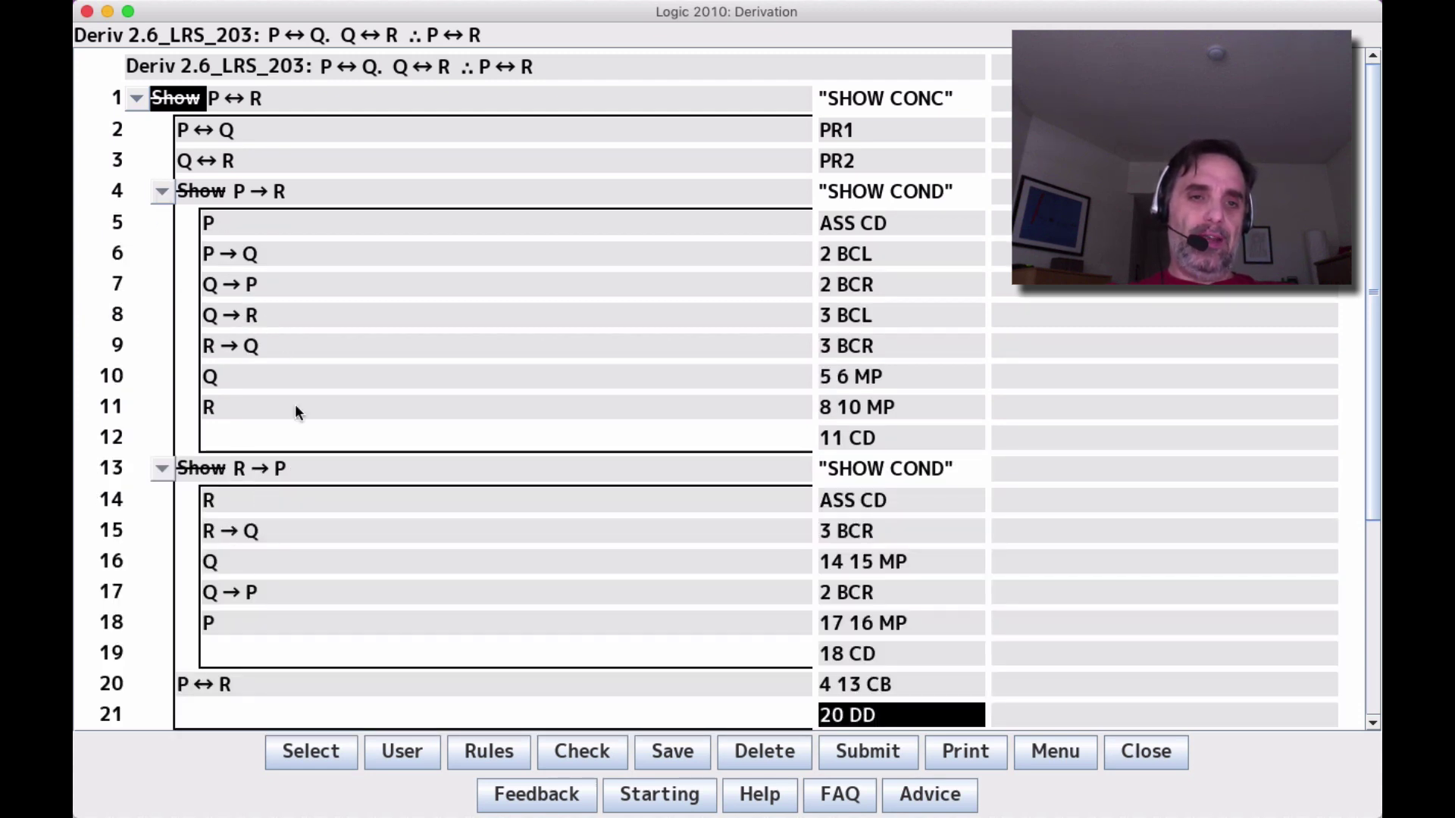
pyautogui.click(866, 156)
pyautogui.press('Return')
pyautogui.write('2 BCL')
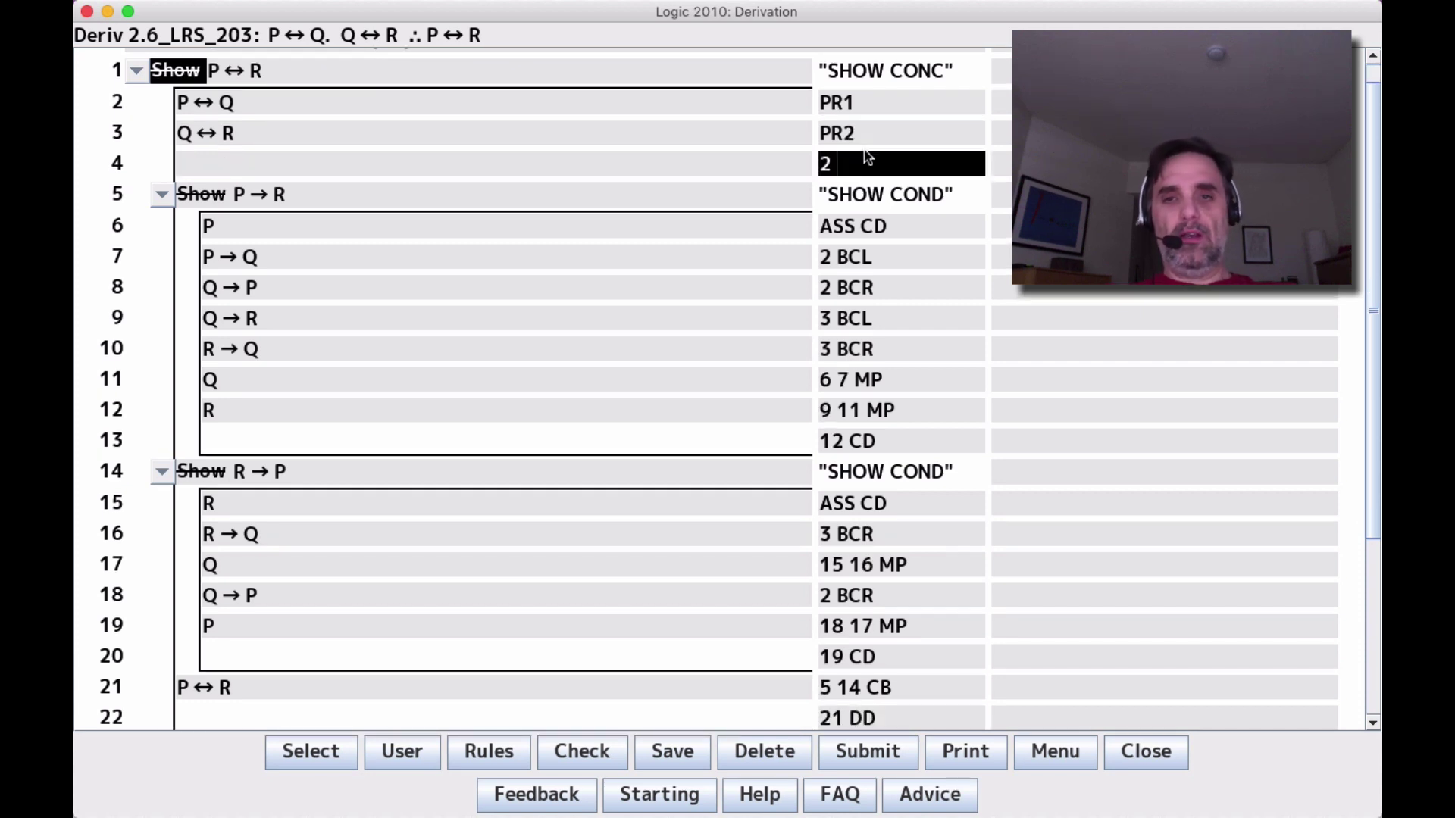
pyautogui.press('Return')
pyautogui.write('2 BCR')
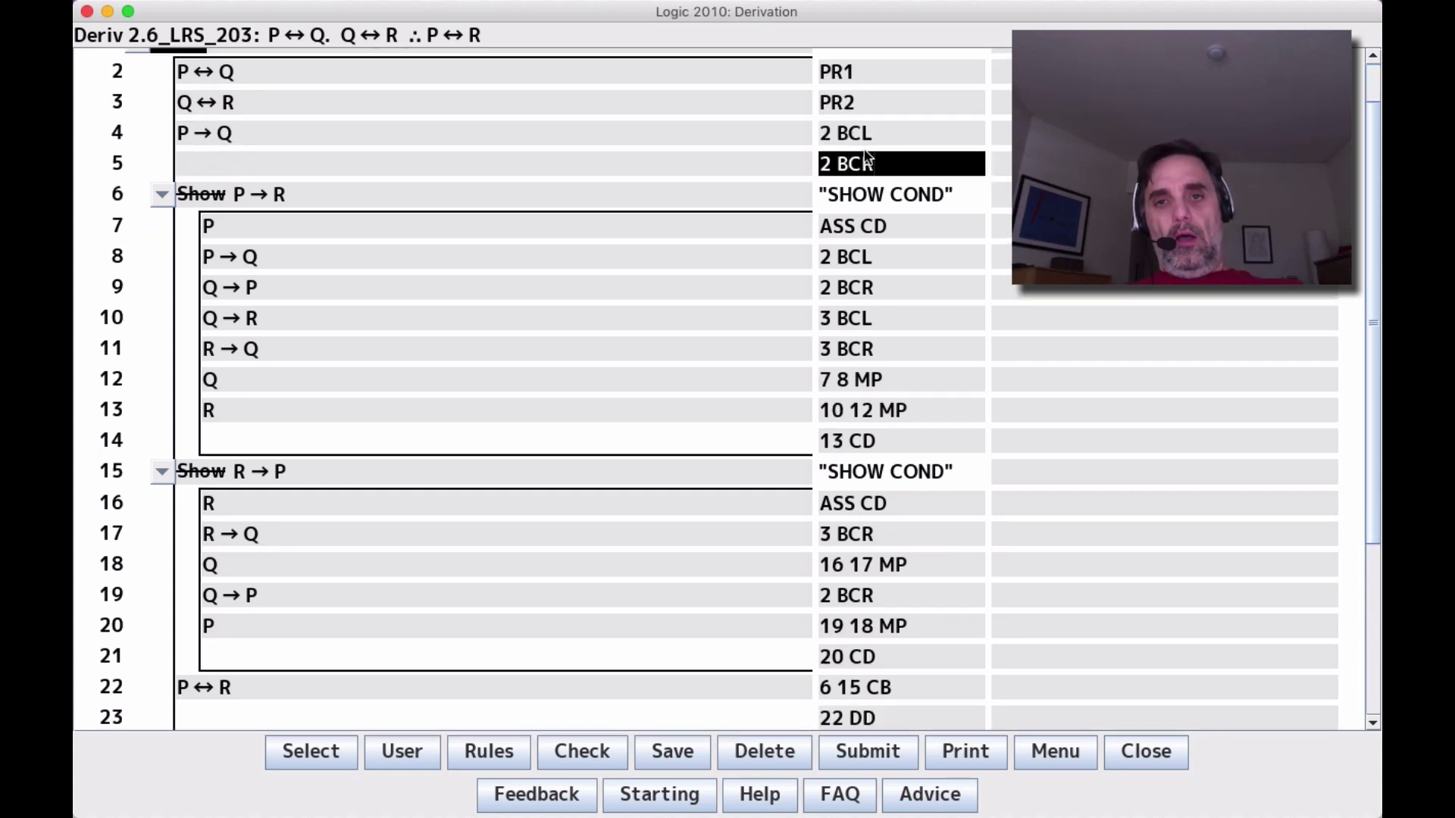
pyautogui.press('Return')
# - Add Q → R (3 BCL) and R → Q (3 BCR), then delete the empty line 8
pyautogui.write('3 BCL')
pyautogui.press('Return')
pyautogui.write('3 BCR')
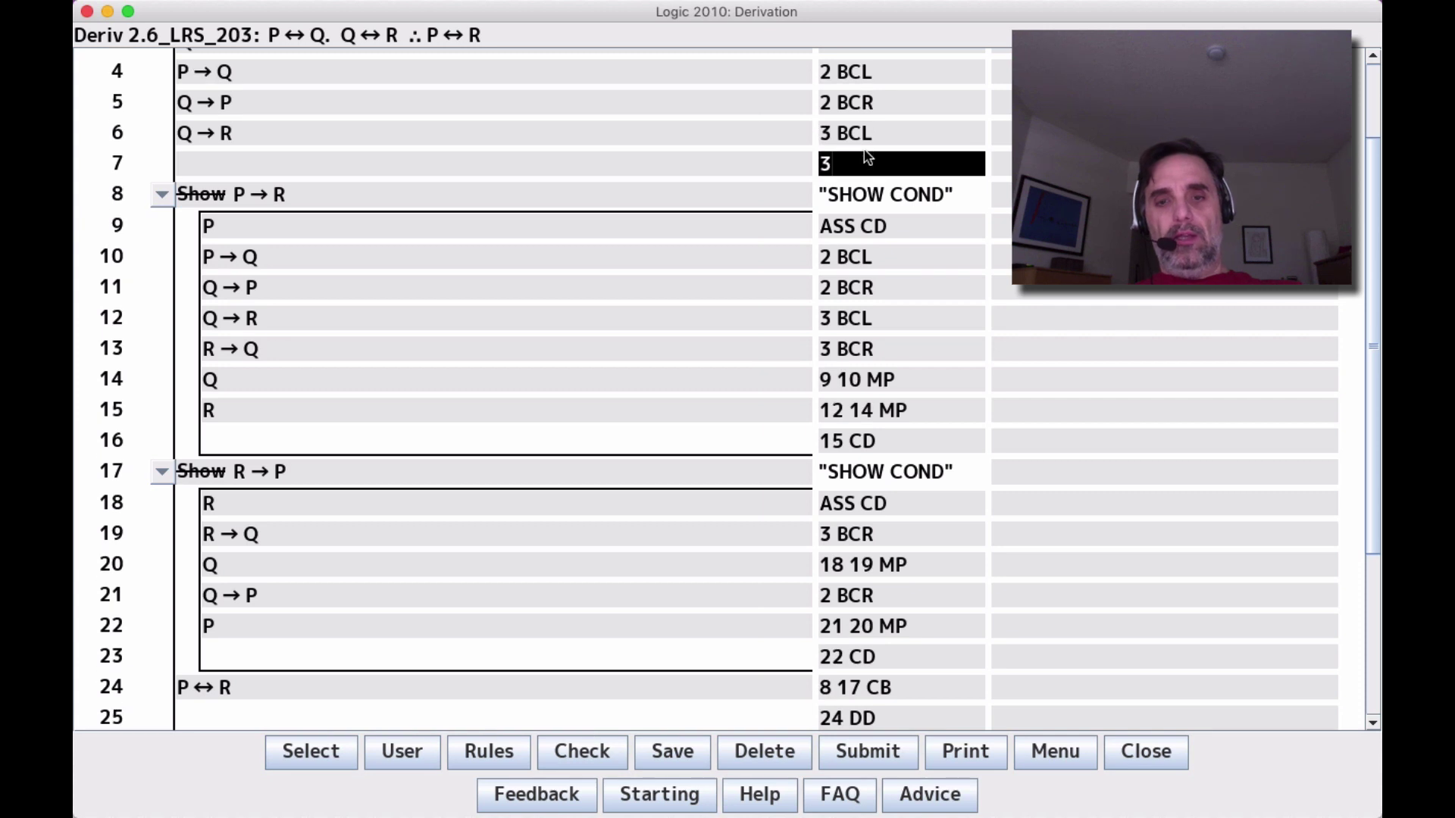
pyautogui.press('Return')
pyautogui.scroll(3, 542, 340)
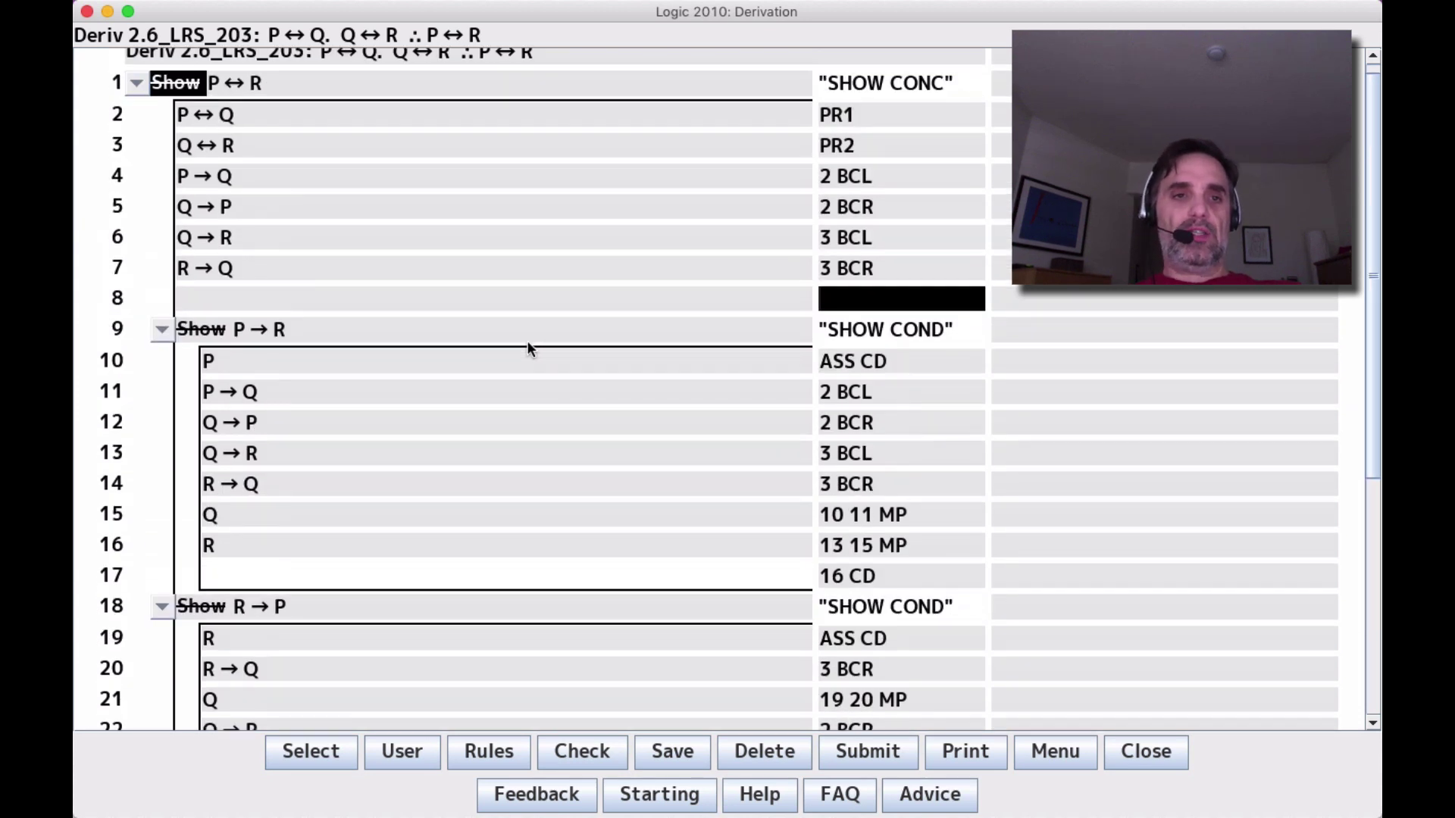
pyautogui.click(381, 296)
pyautogui.press('BackSpace')
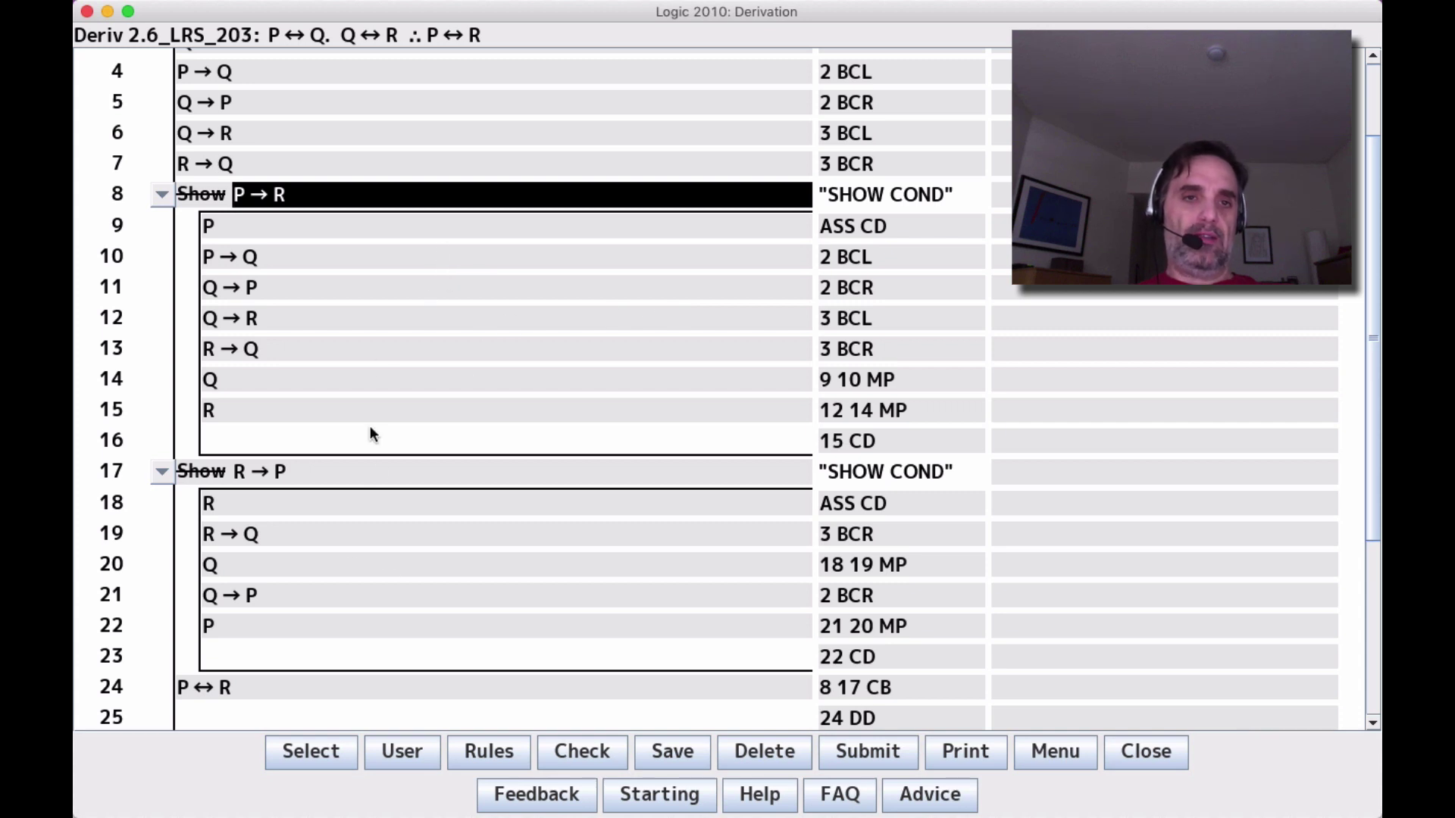
pyautogui.scroll(3, 350, 566)
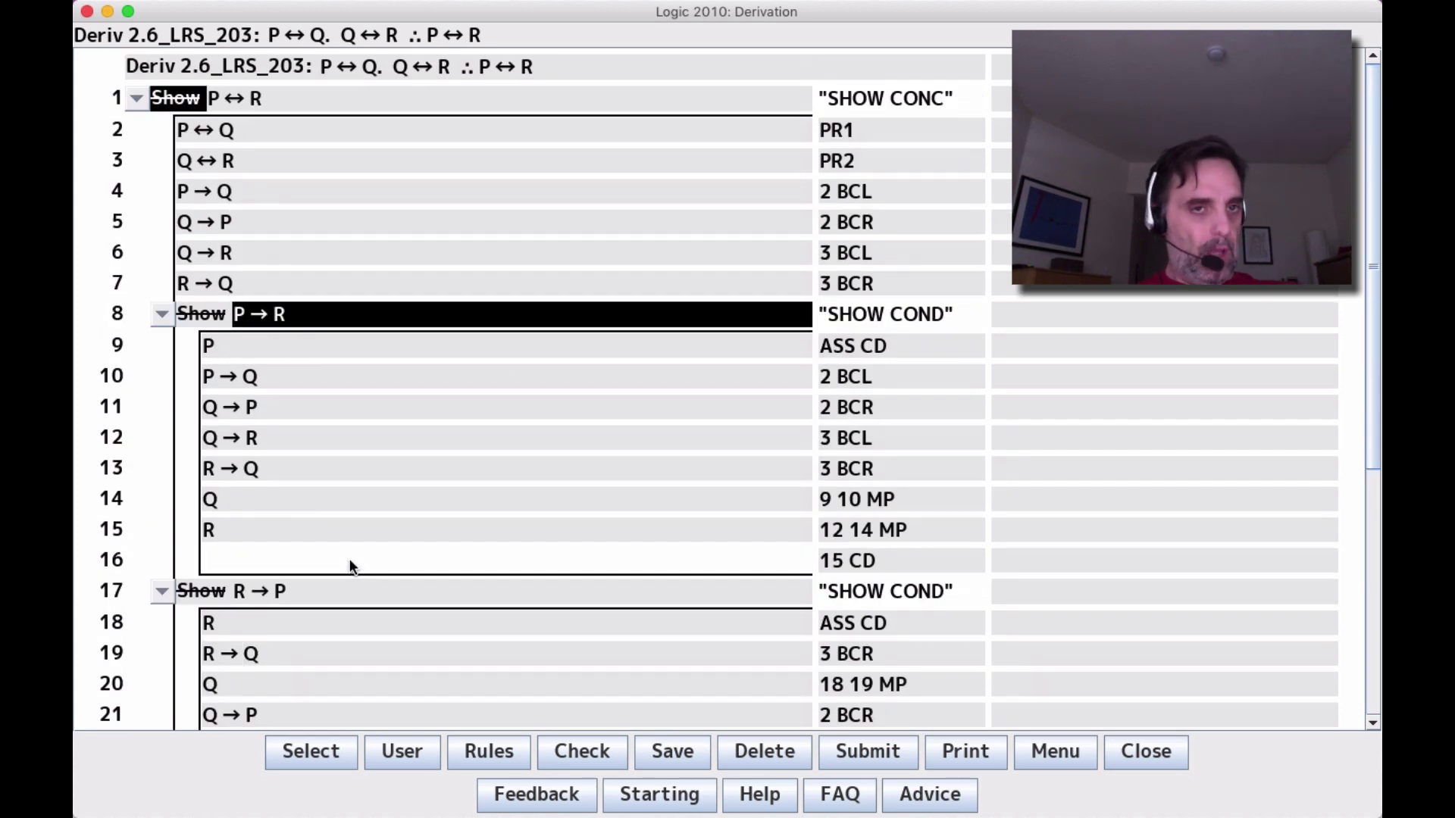
pyautogui.click(251, 165)
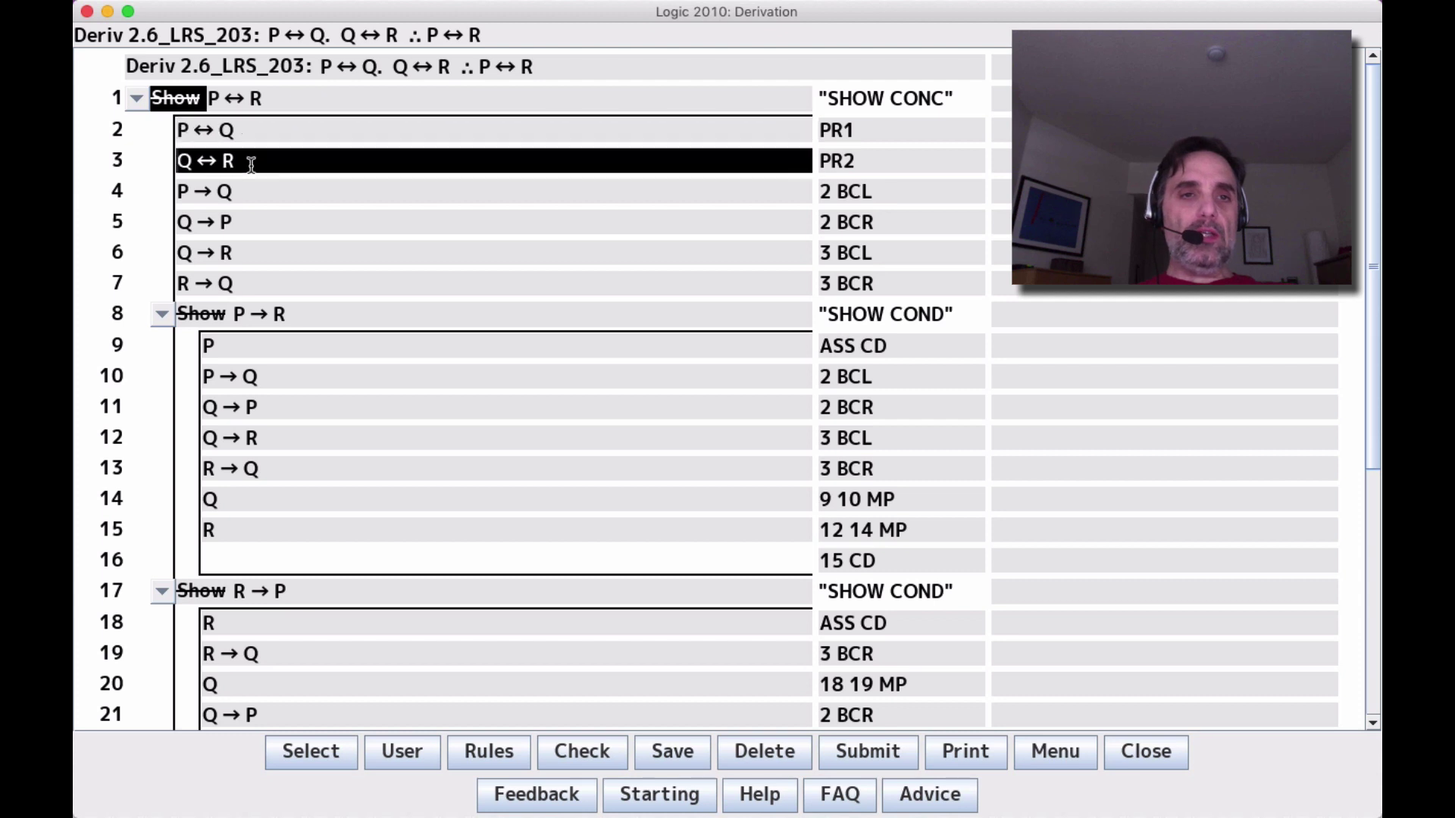
pyautogui.press('Up')
pyautogui.press('Down')
pyautogui.press('Up')
pyautogui.press('Down')
pyautogui.press('Down')
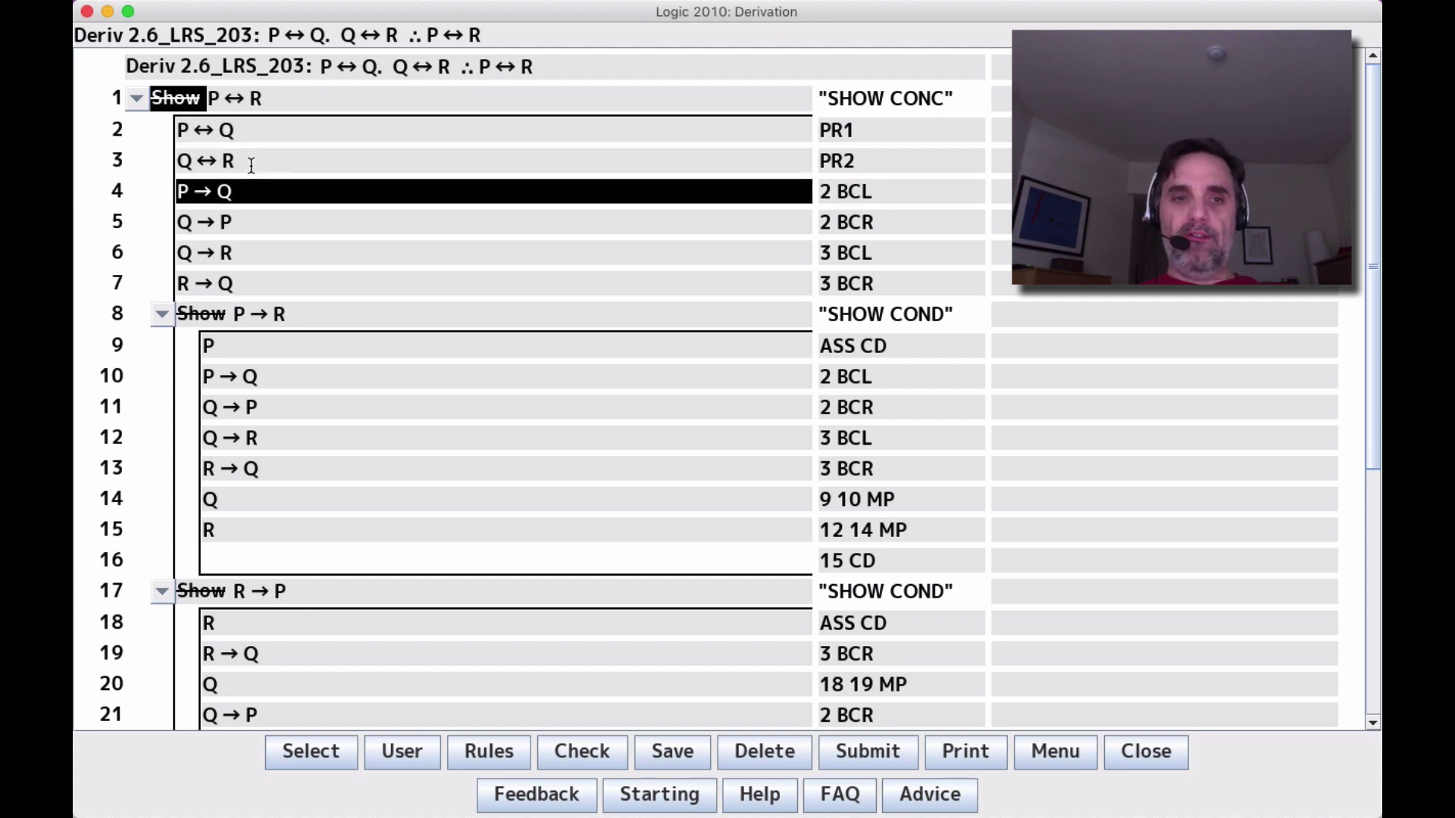
pyautogui.press('Right')
pyautogui.press('Down')
pyautogui.press('Down')
pyautogui.press('Down')
pyautogui.press('Up')
pyautogui.press('Up')
pyautogui.press('Up')
pyautogui.press('Down')
pyautogui.press('Down')
pyautogui.press('Down')
pyautogui.press('Down')
pyautogui.press('Left')
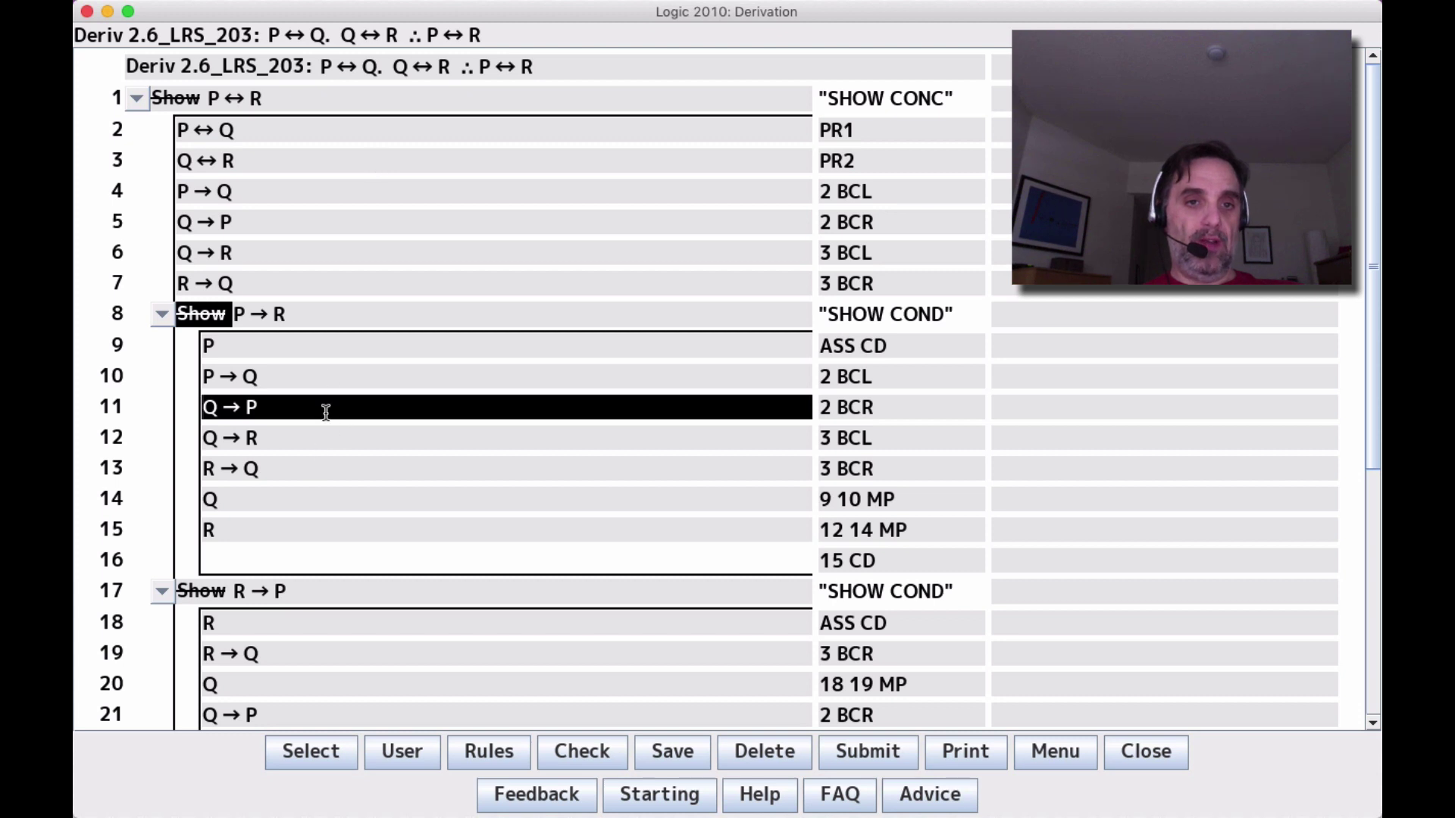
pyautogui.click(230, 373)
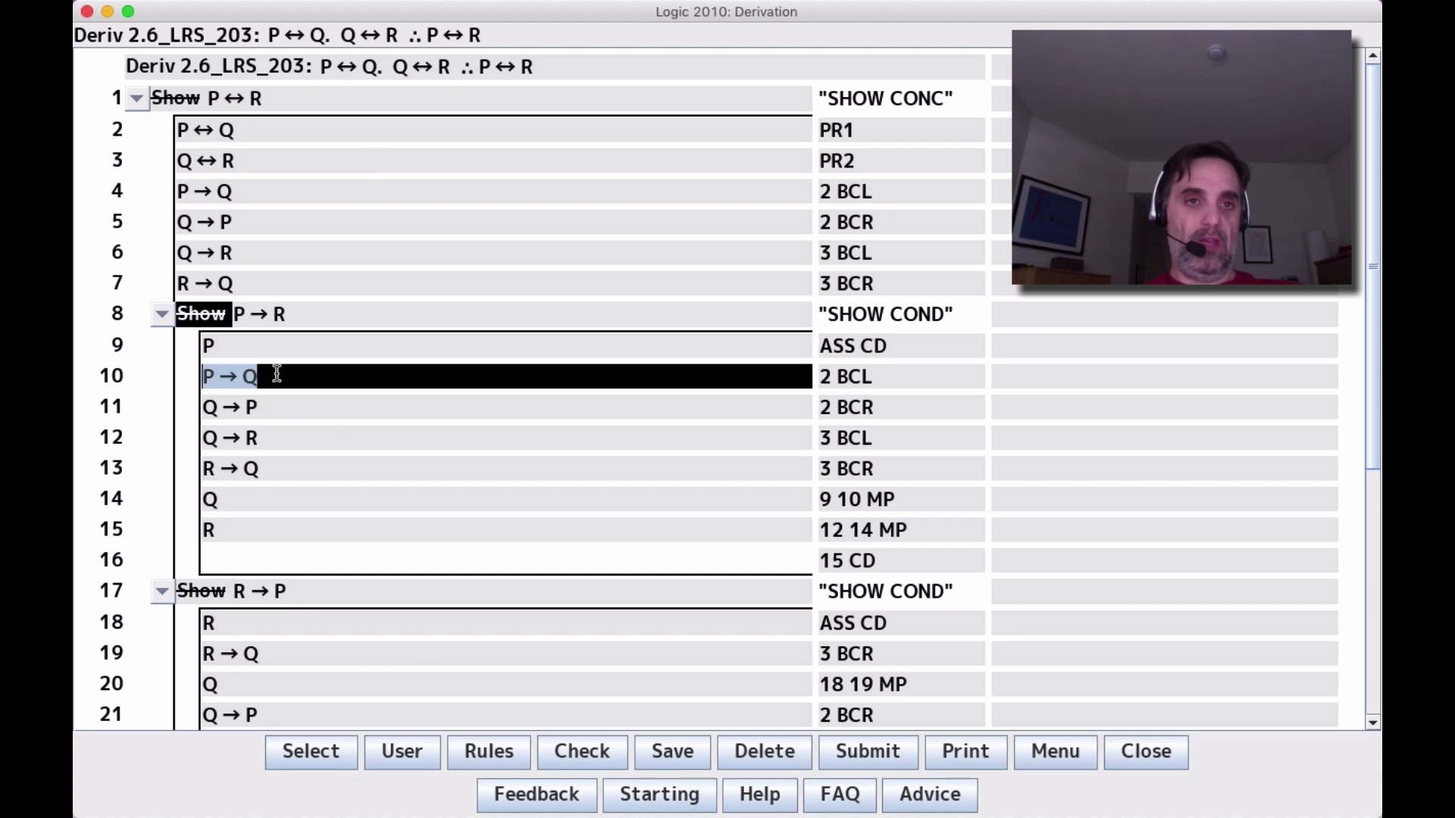
pyautogui.click(274, 443)
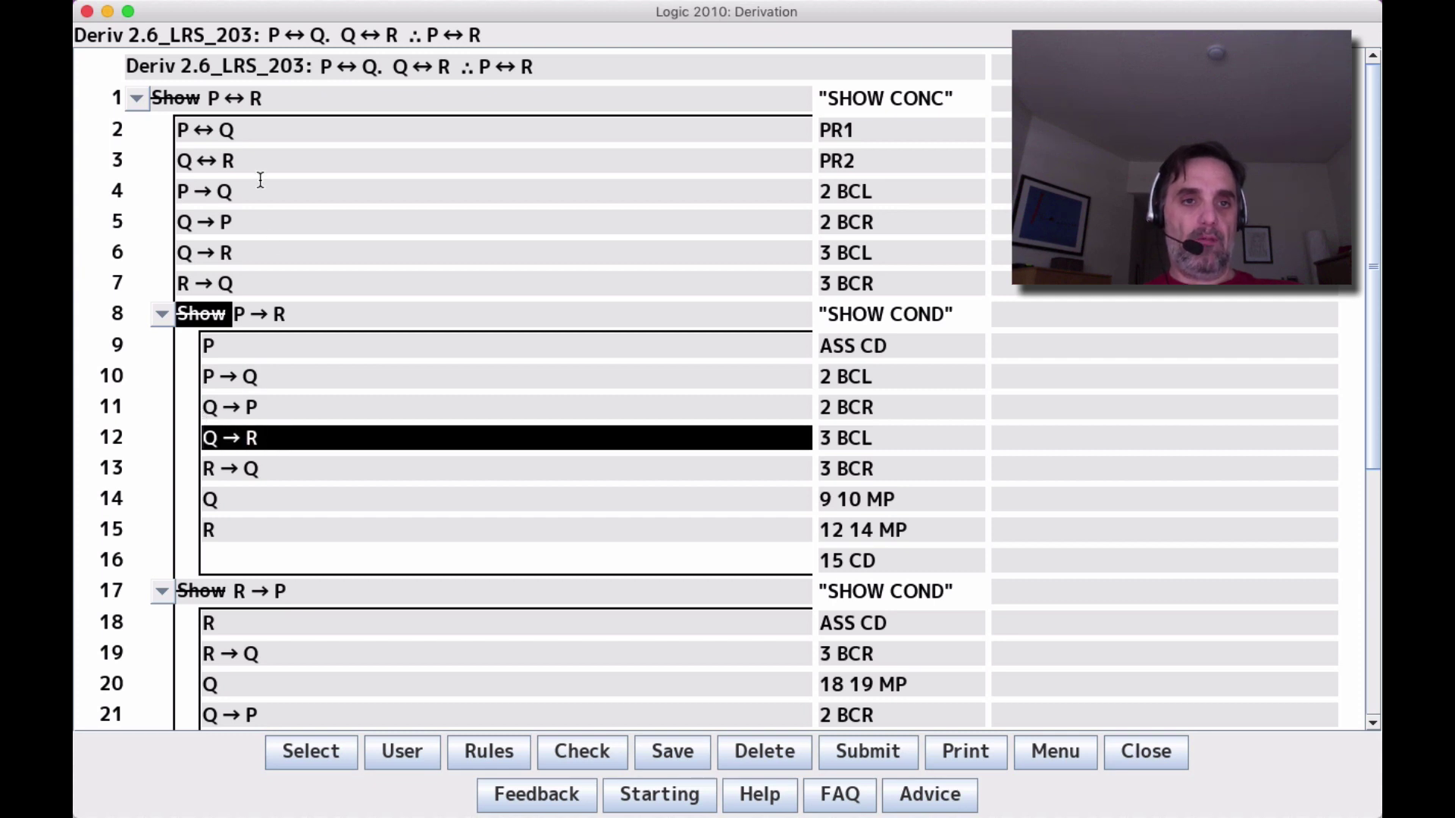
pyautogui.scroll(-5, 316, 411)
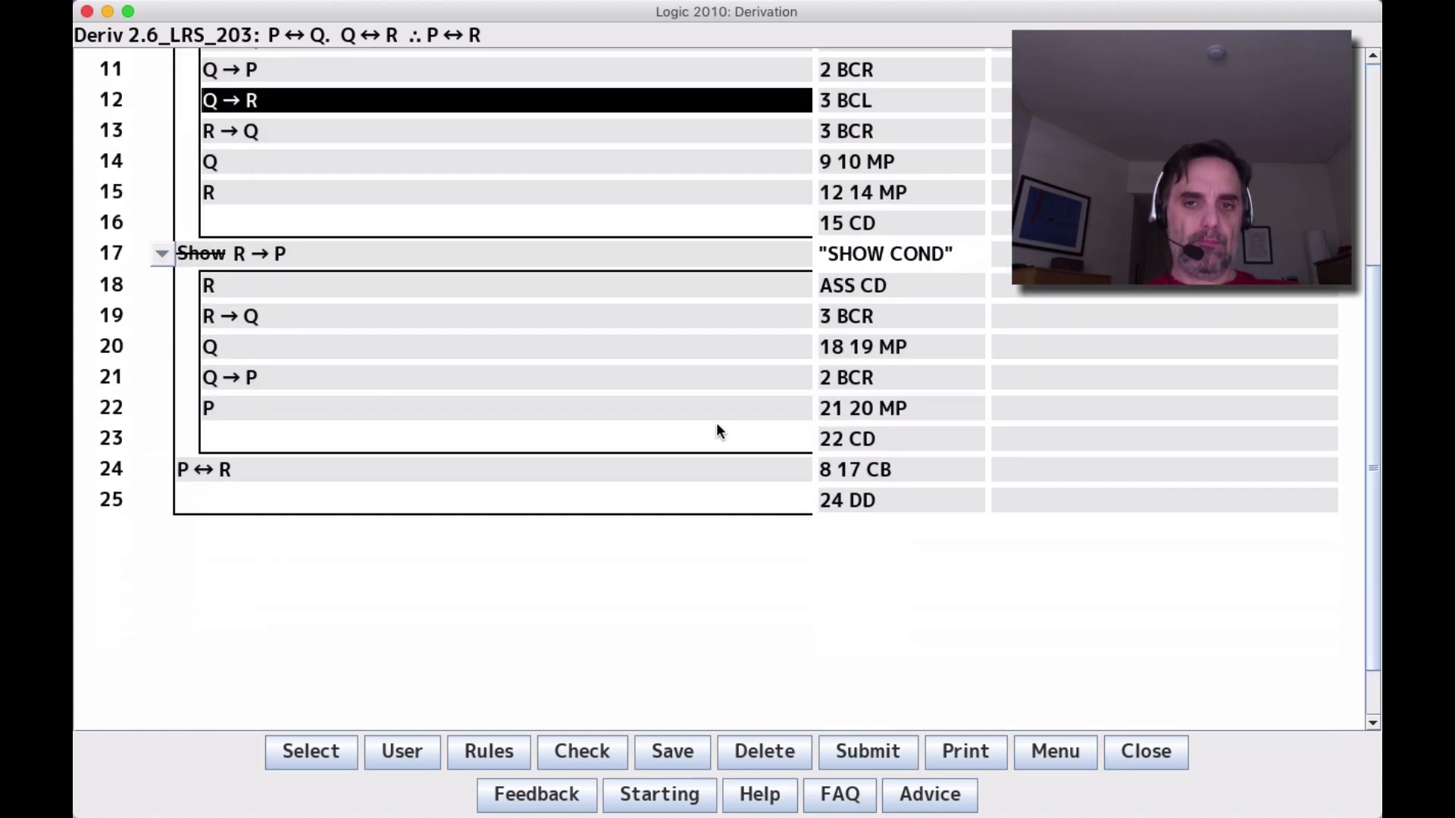
pyautogui.click(843, 316)
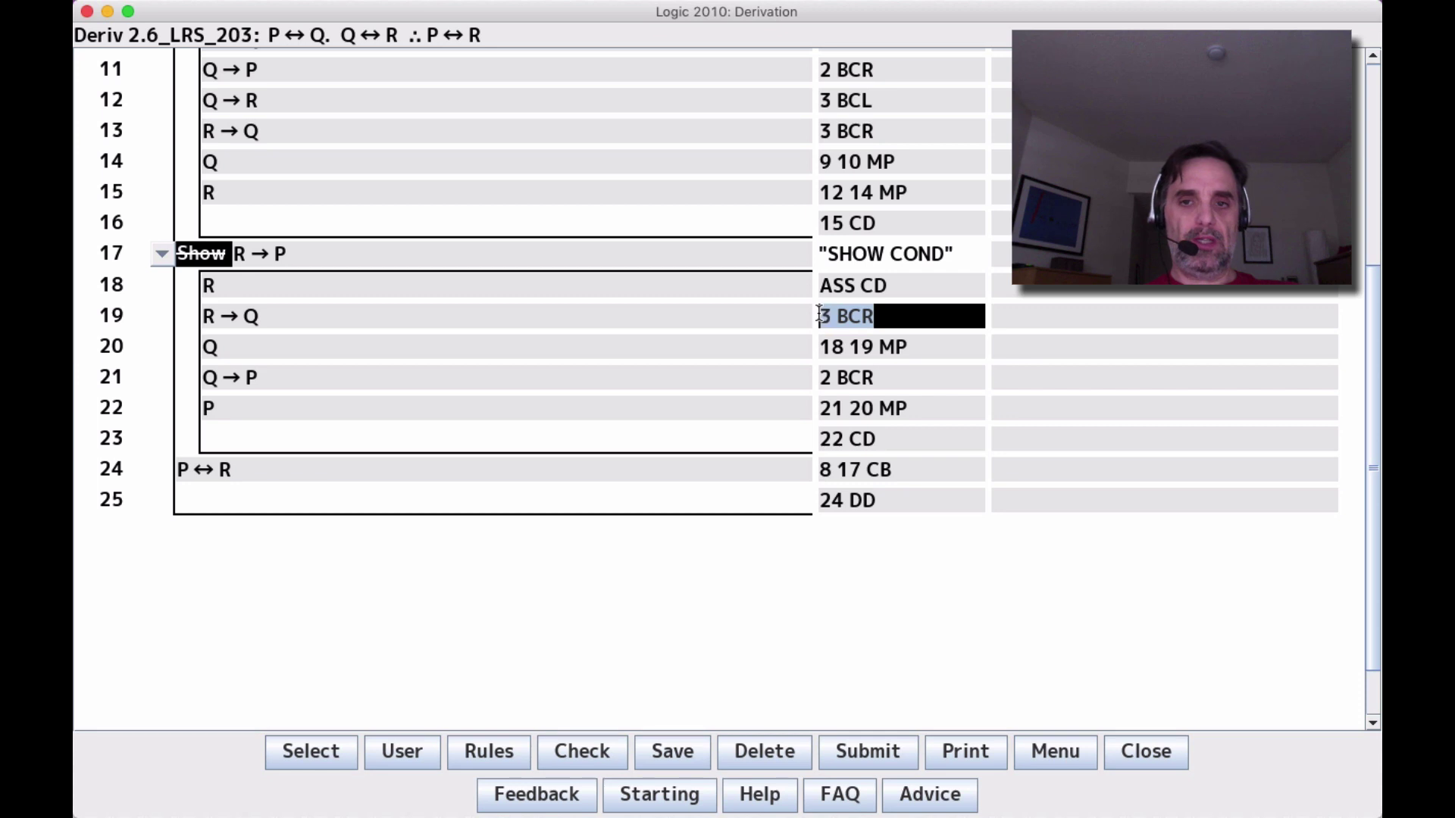
pyautogui.moveTo(902, 377); pyautogui.dragTo(786, 378)
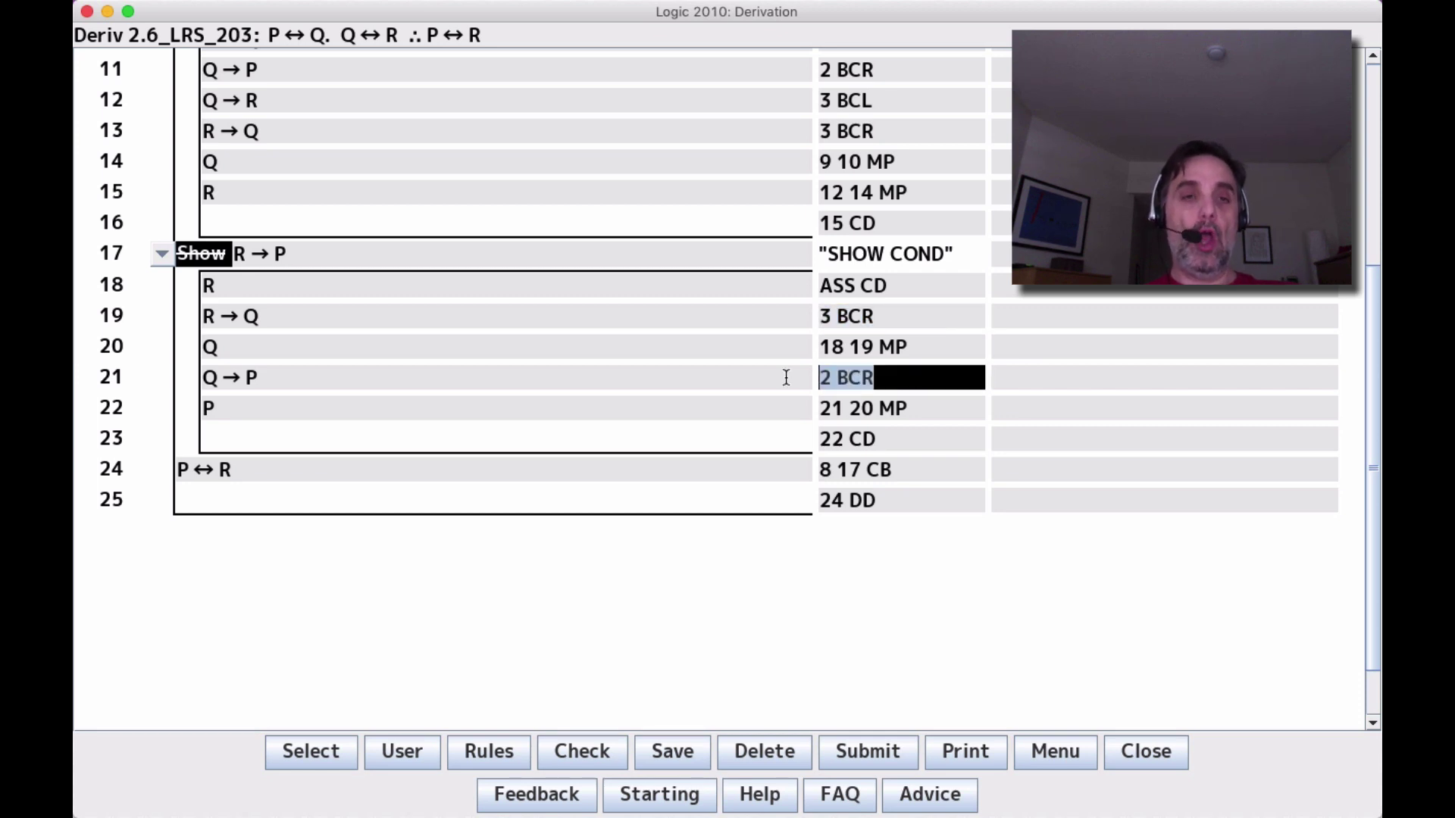
pyautogui.scroll(5, 787, 377)
pyautogui.click(384, 135)
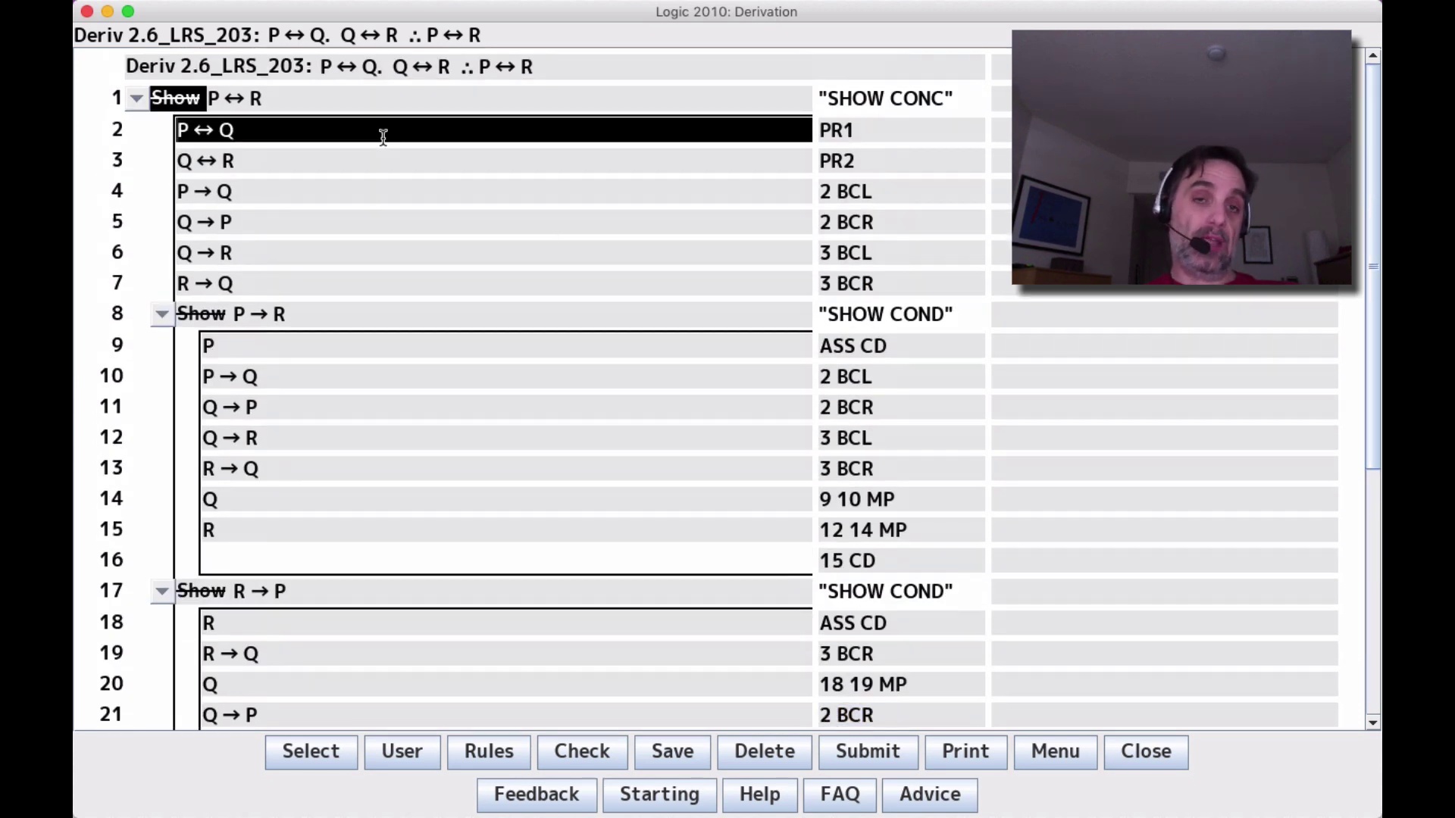
pyautogui.click(379, 157)
pyautogui.click(381, 130)
pyautogui.click(370, 407)
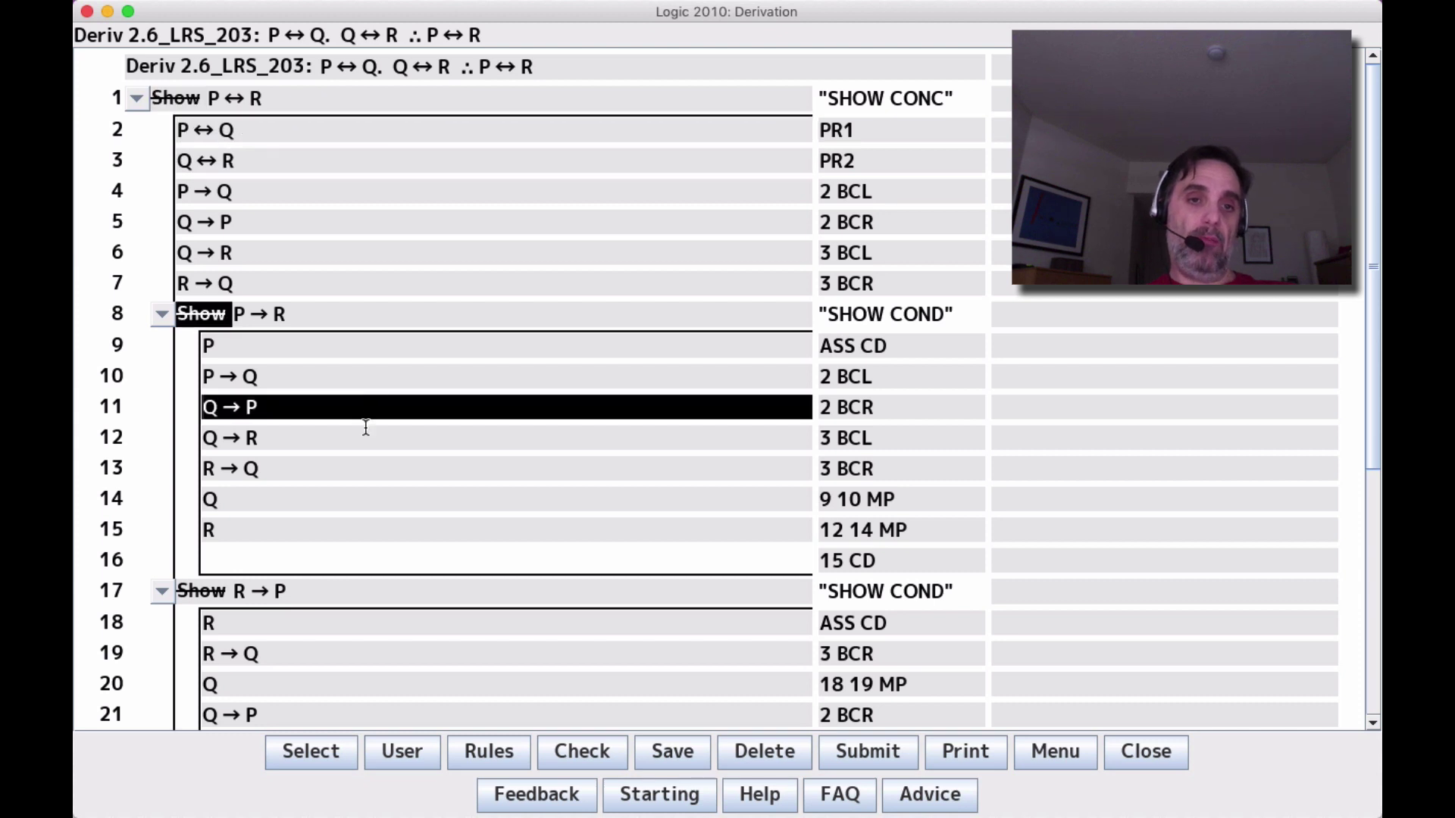
pyautogui.click(330, 684)
pyautogui.click(356, 435)
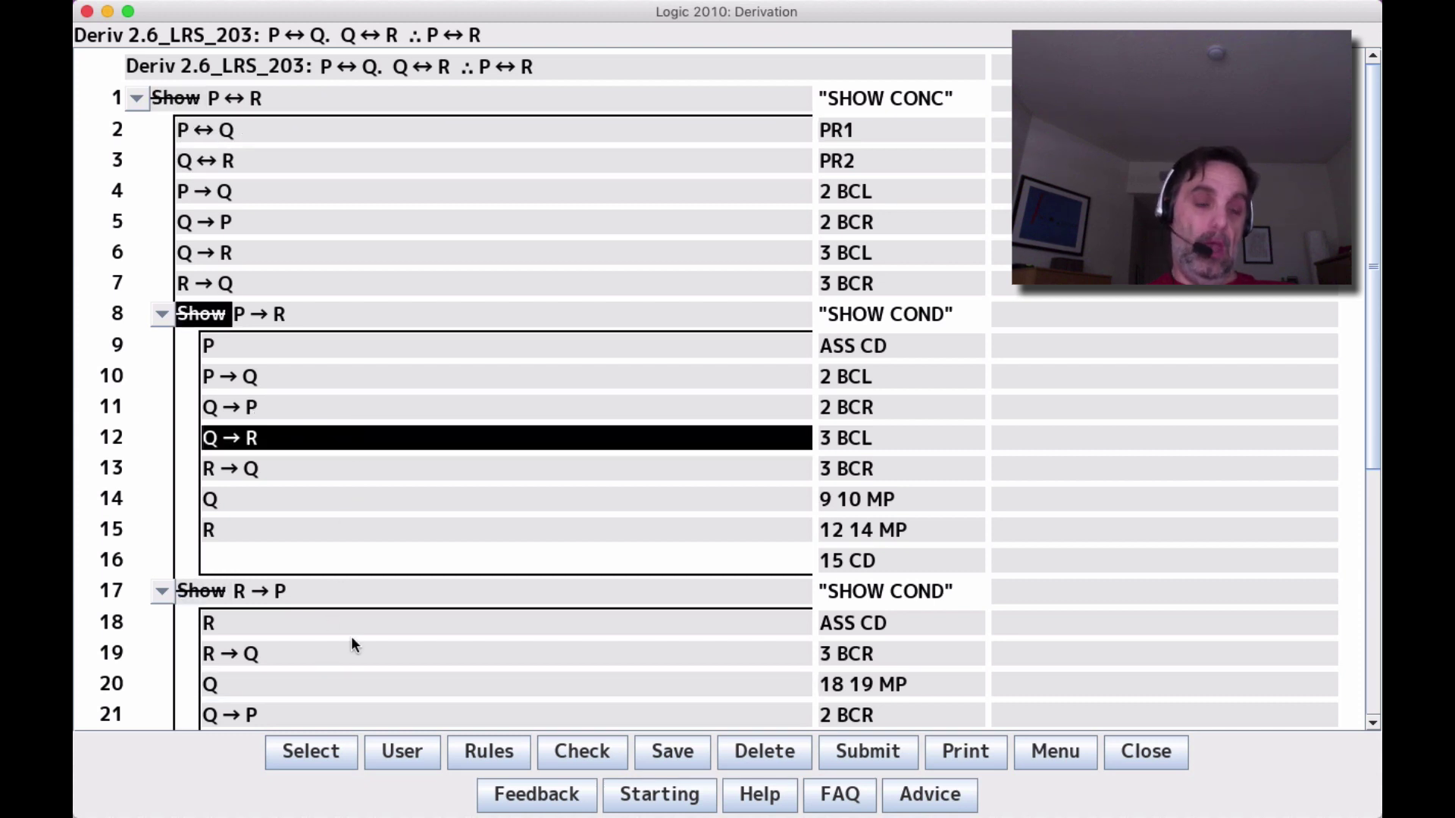
pyautogui.click(334, 315)
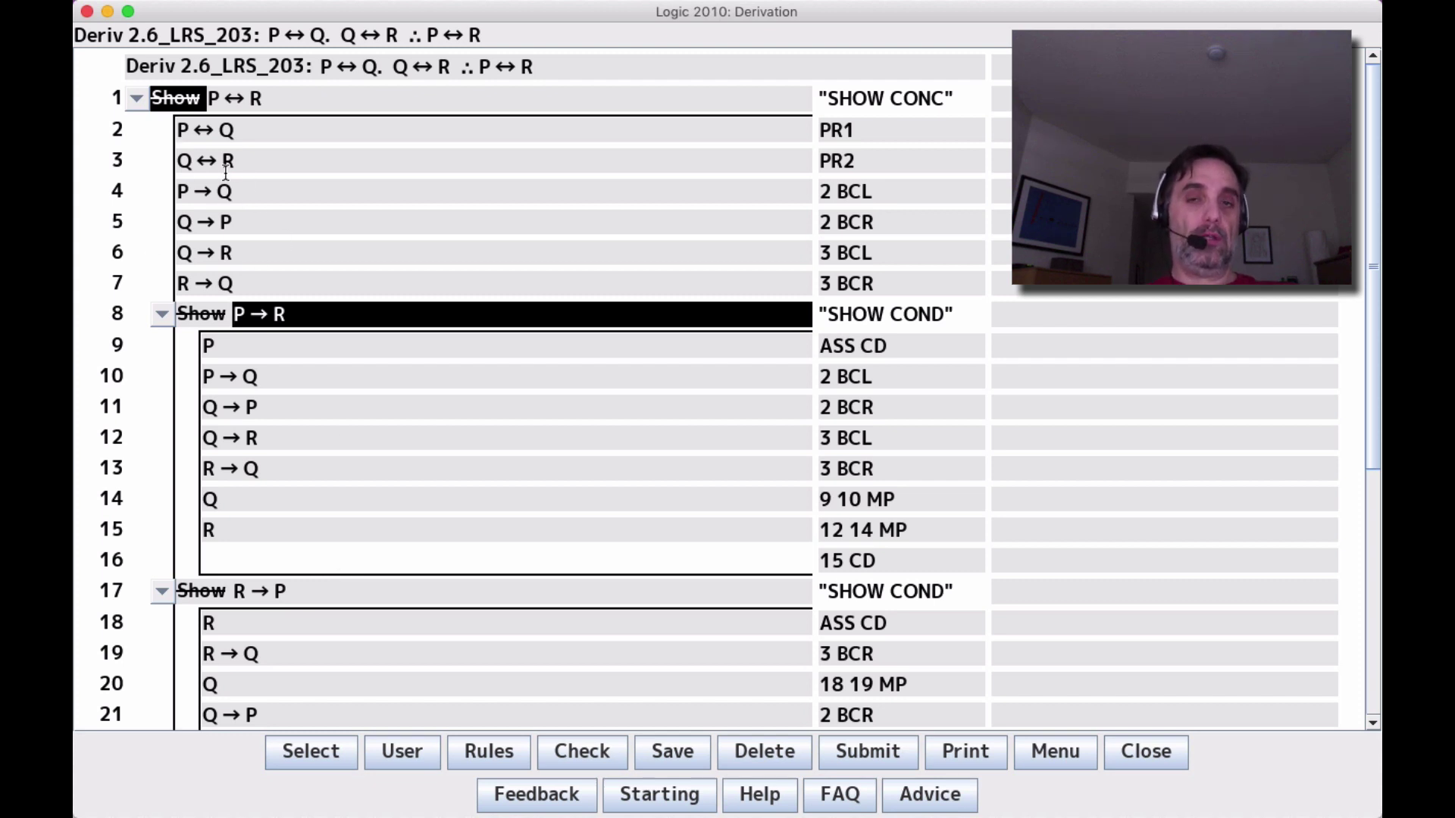
pyautogui.scroll(-4, 252, 371)
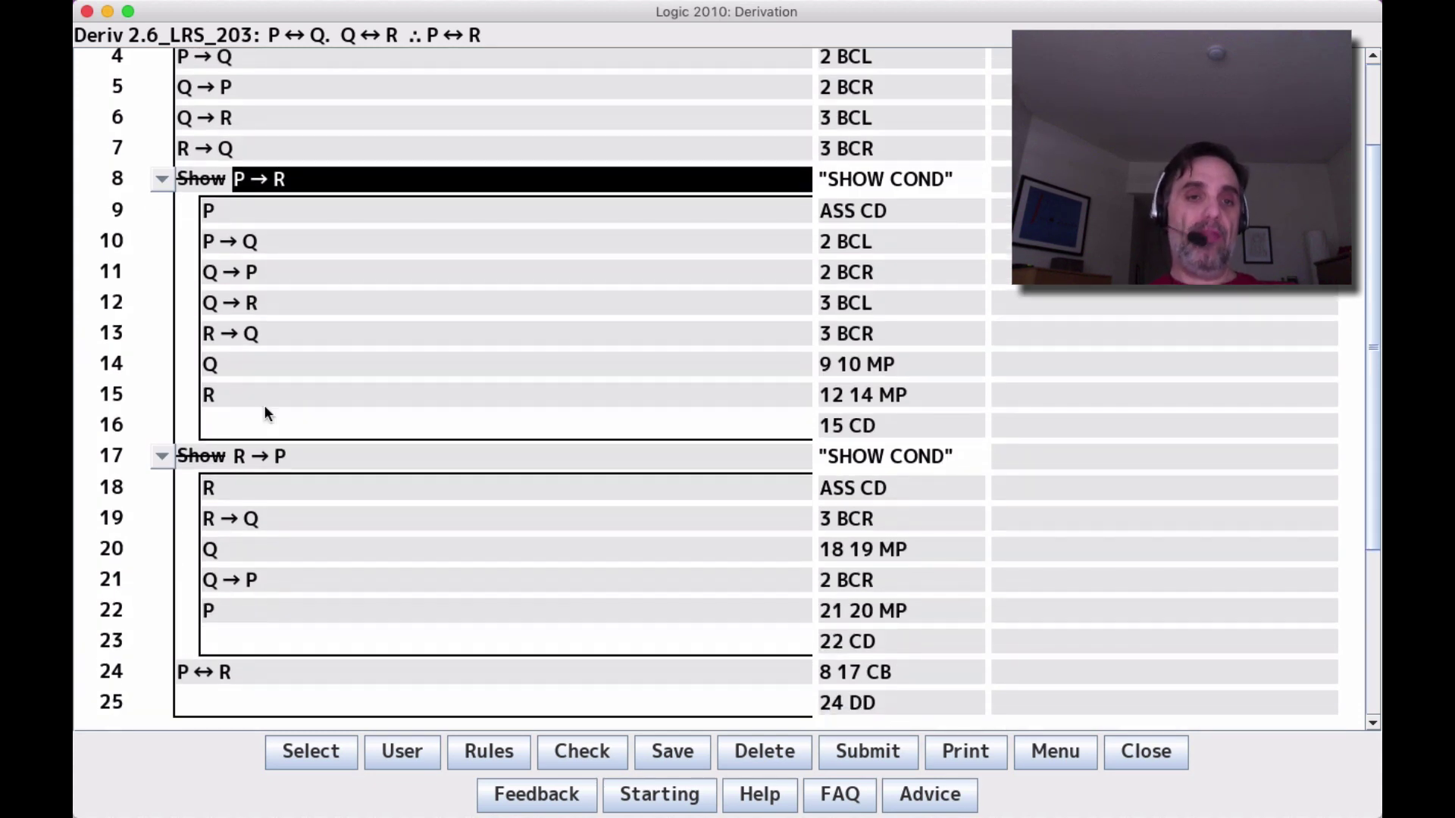
pyautogui.click(268, 398)
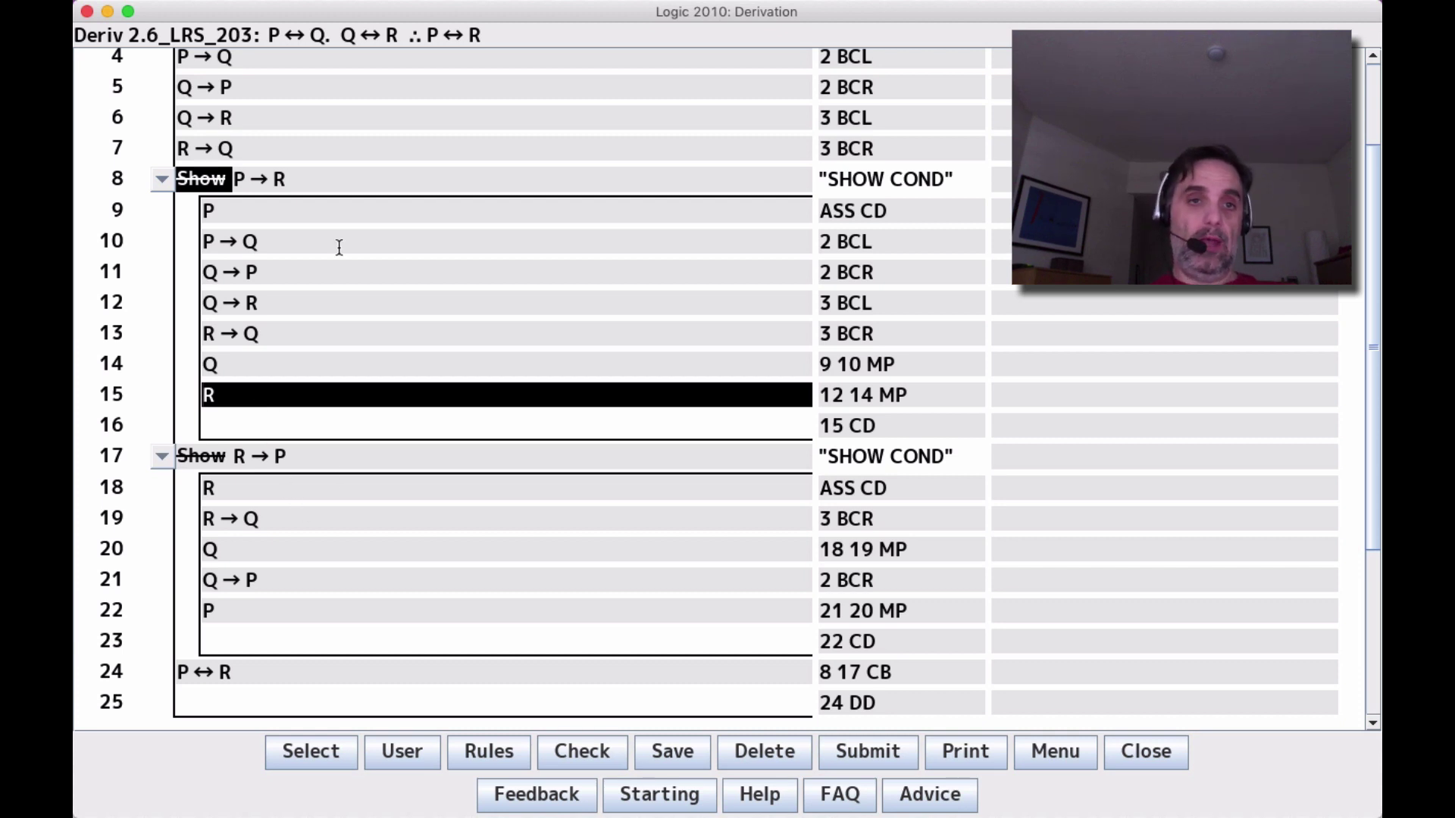
pyautogui.click(330, 172)
pyautogui.click(319, 447)
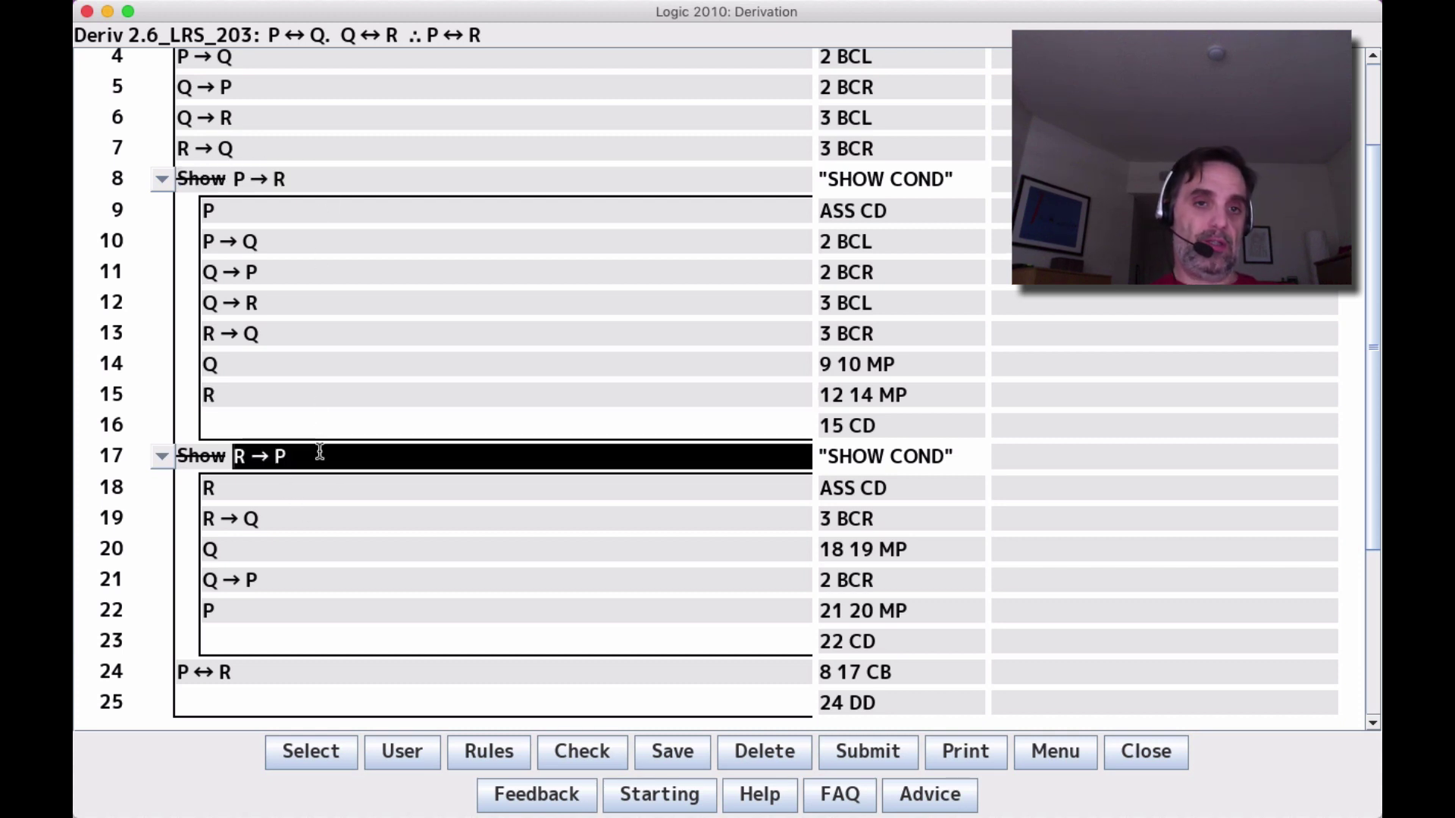
pyautogui.click(754, 670)
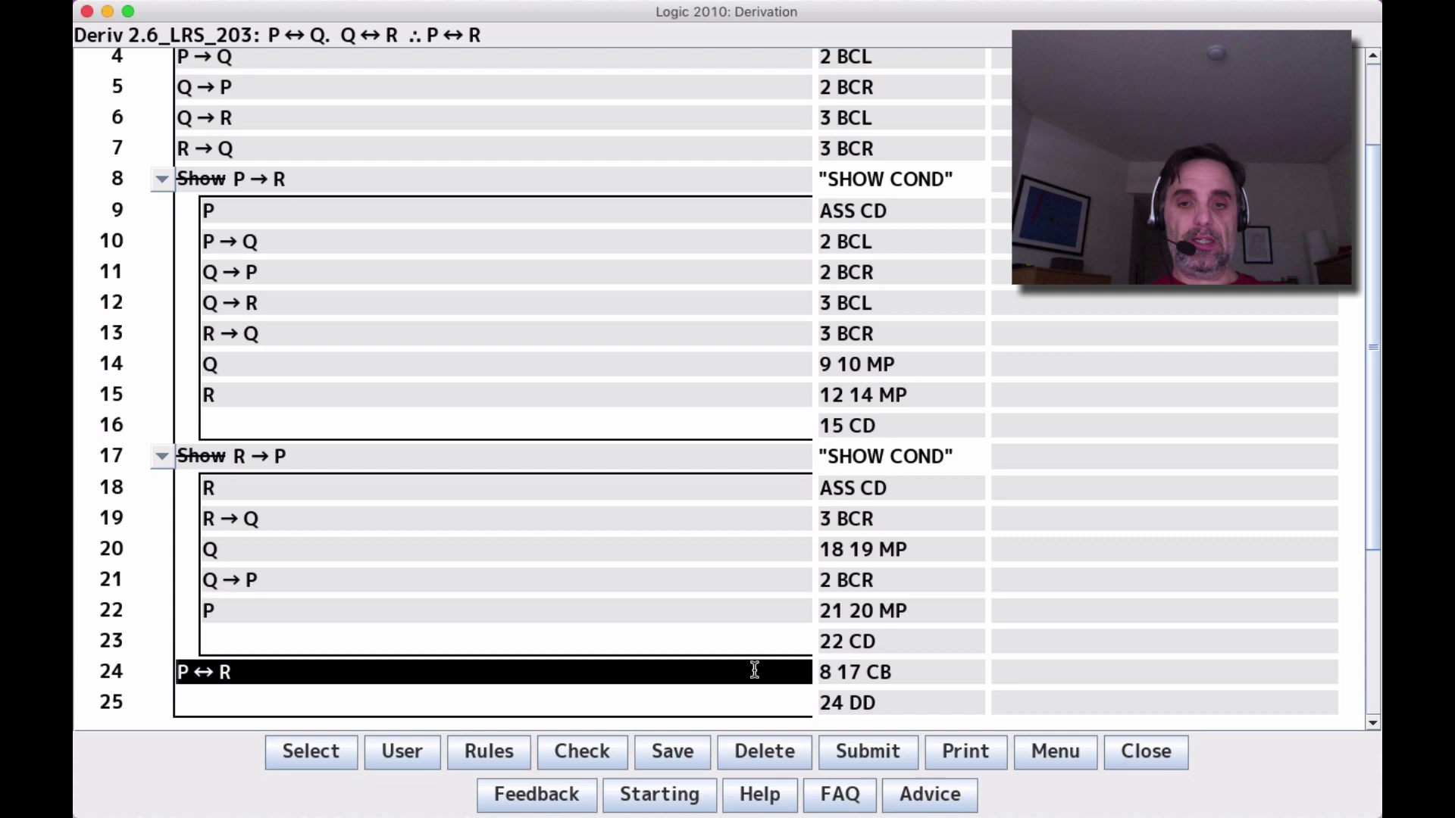
pyautogui.click(953, 711)
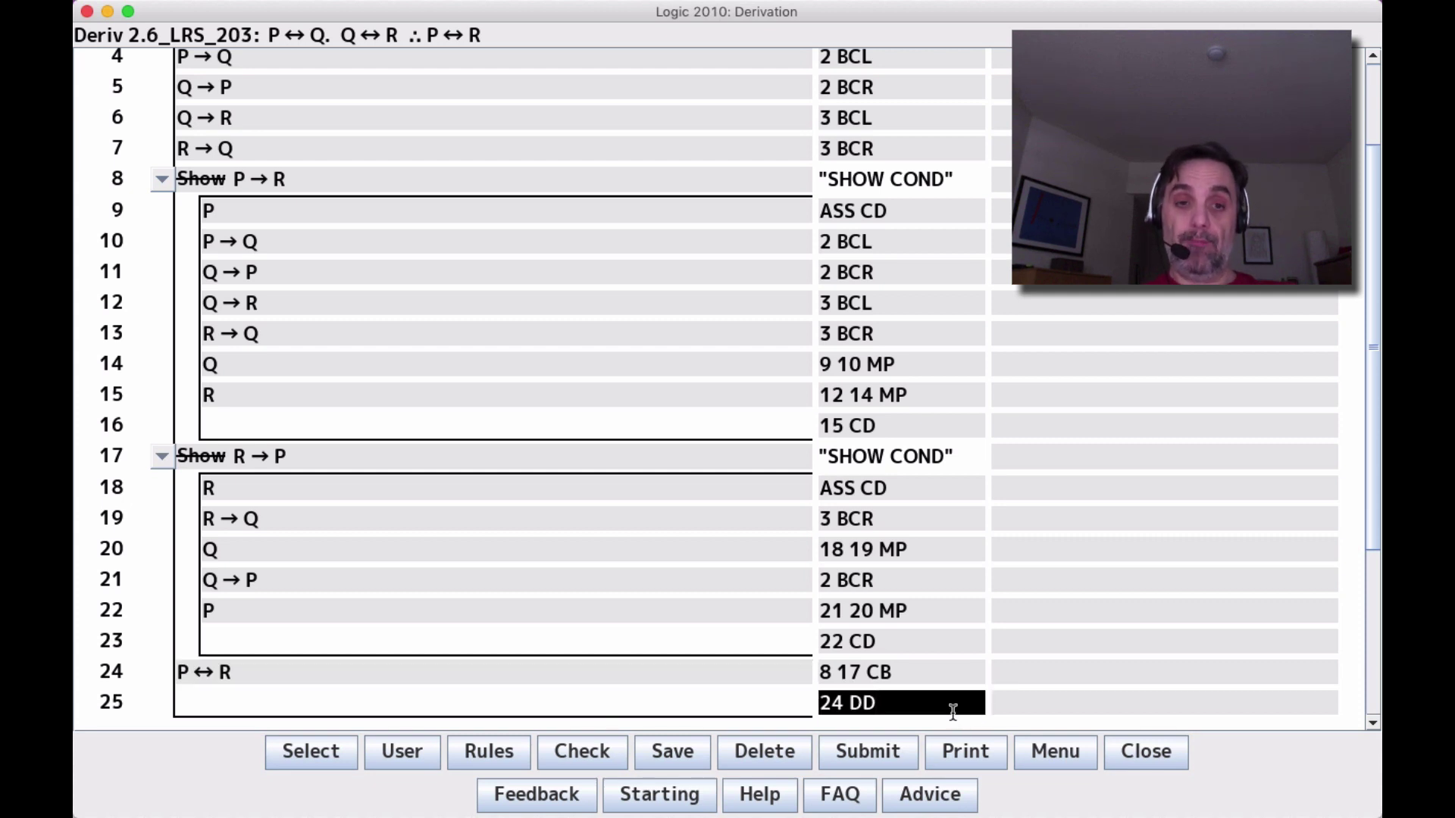
pyautogui.scroll(5, 833, 590)
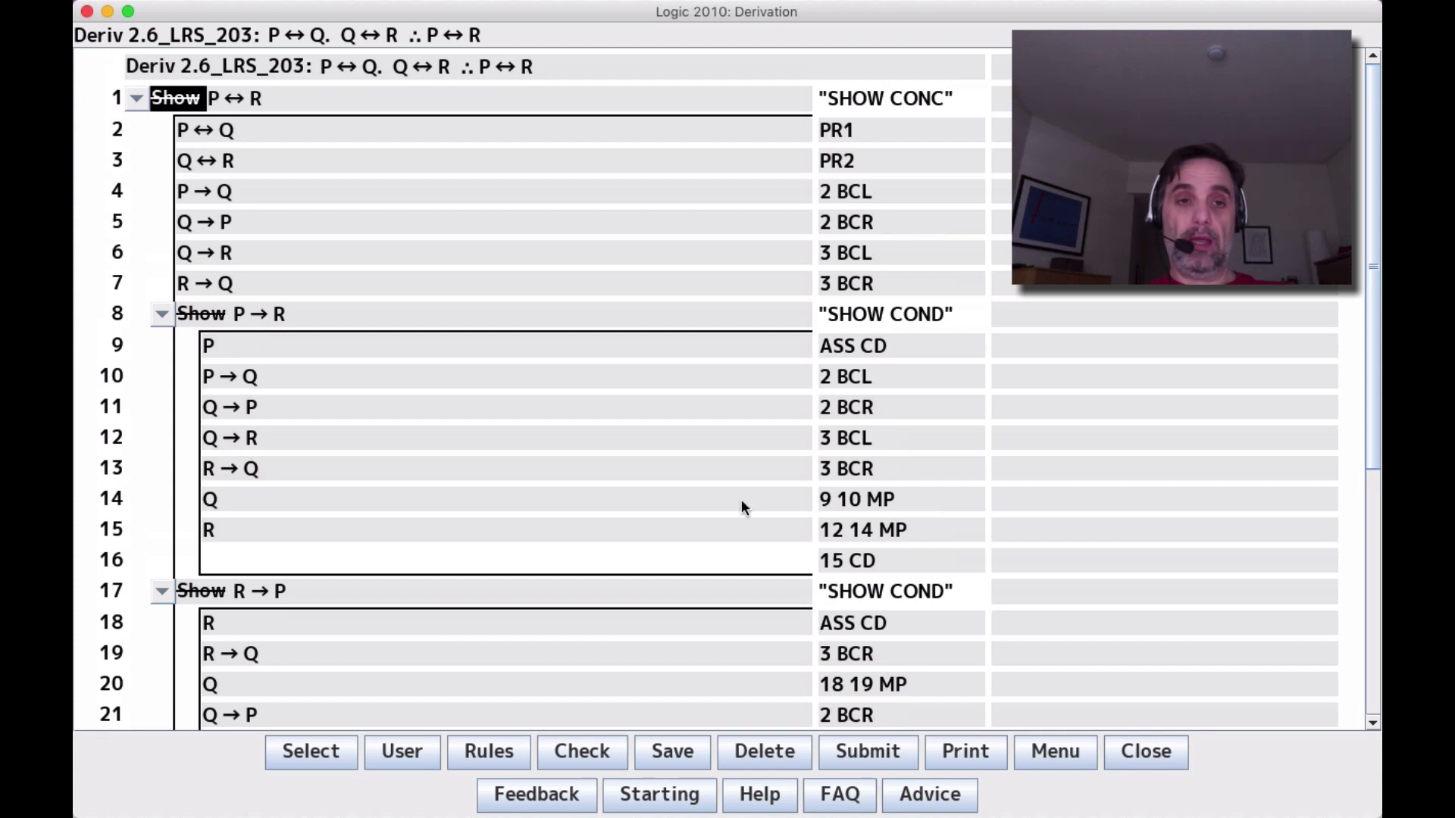
pyautogui.click(383, 313)
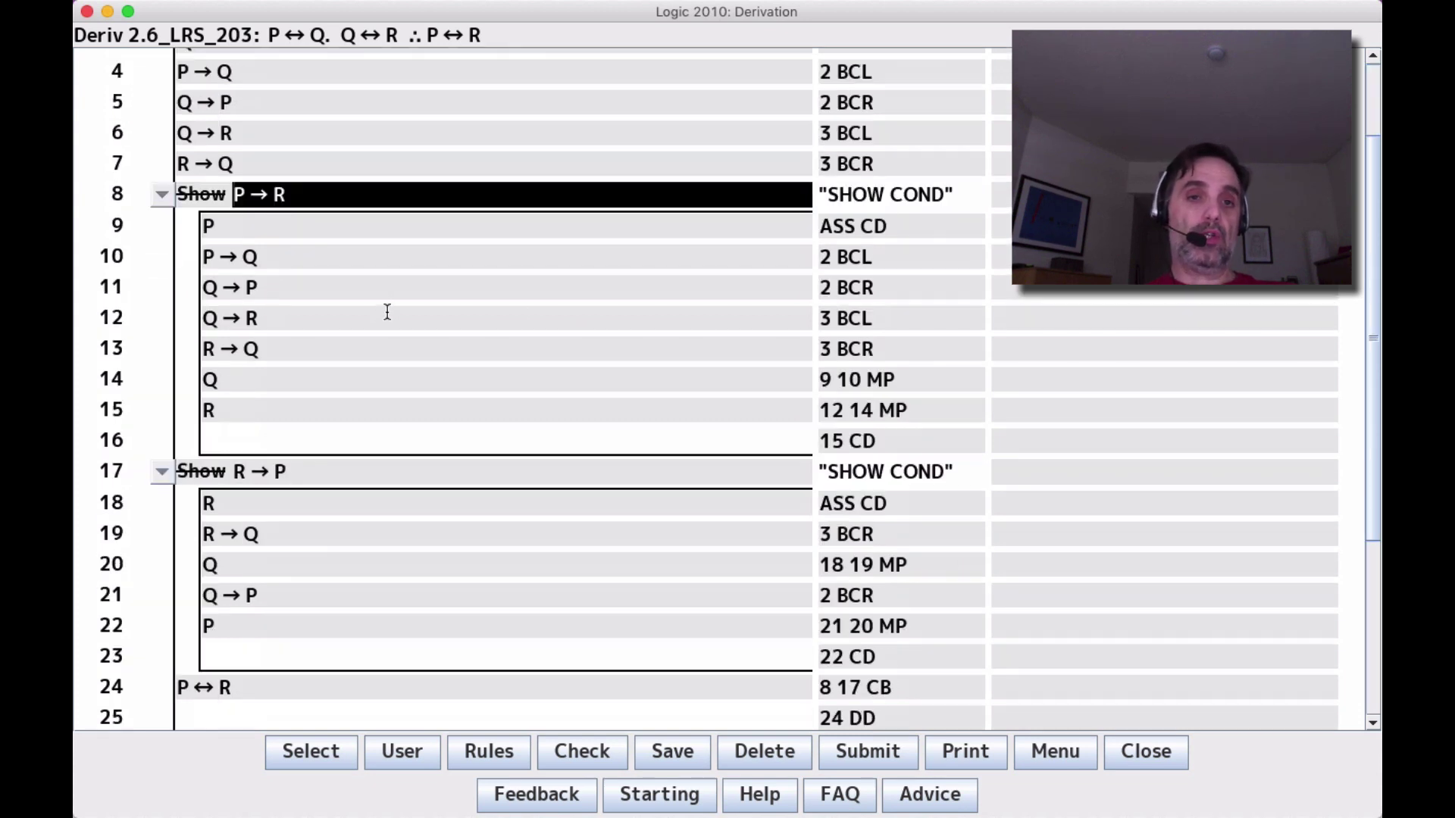
pyautogui.click(365, 471)
pyautogui.click(349, 204)
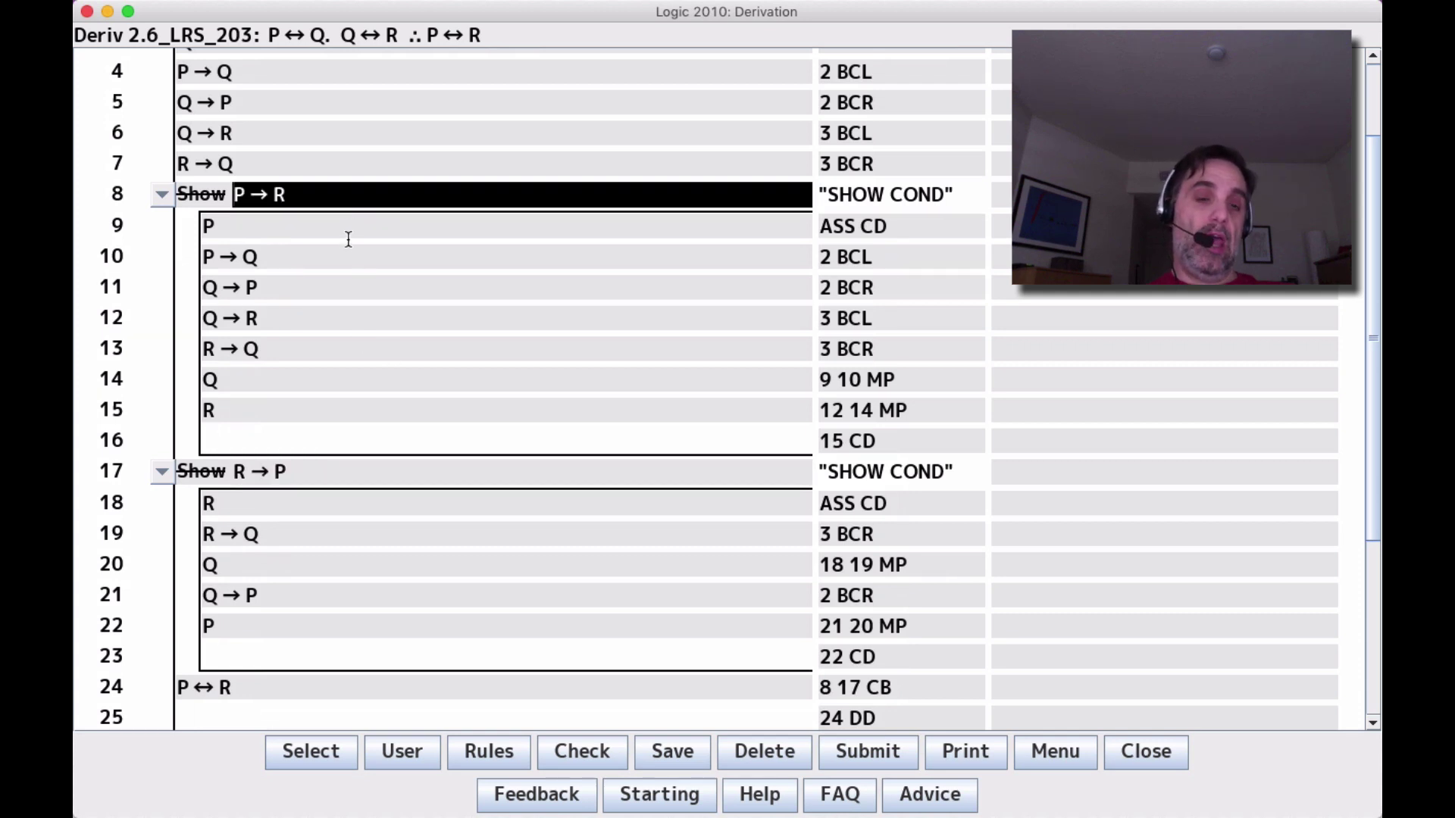
pyautogui.click(334, 470)
pyautogui.scroll(4, 337, 468)
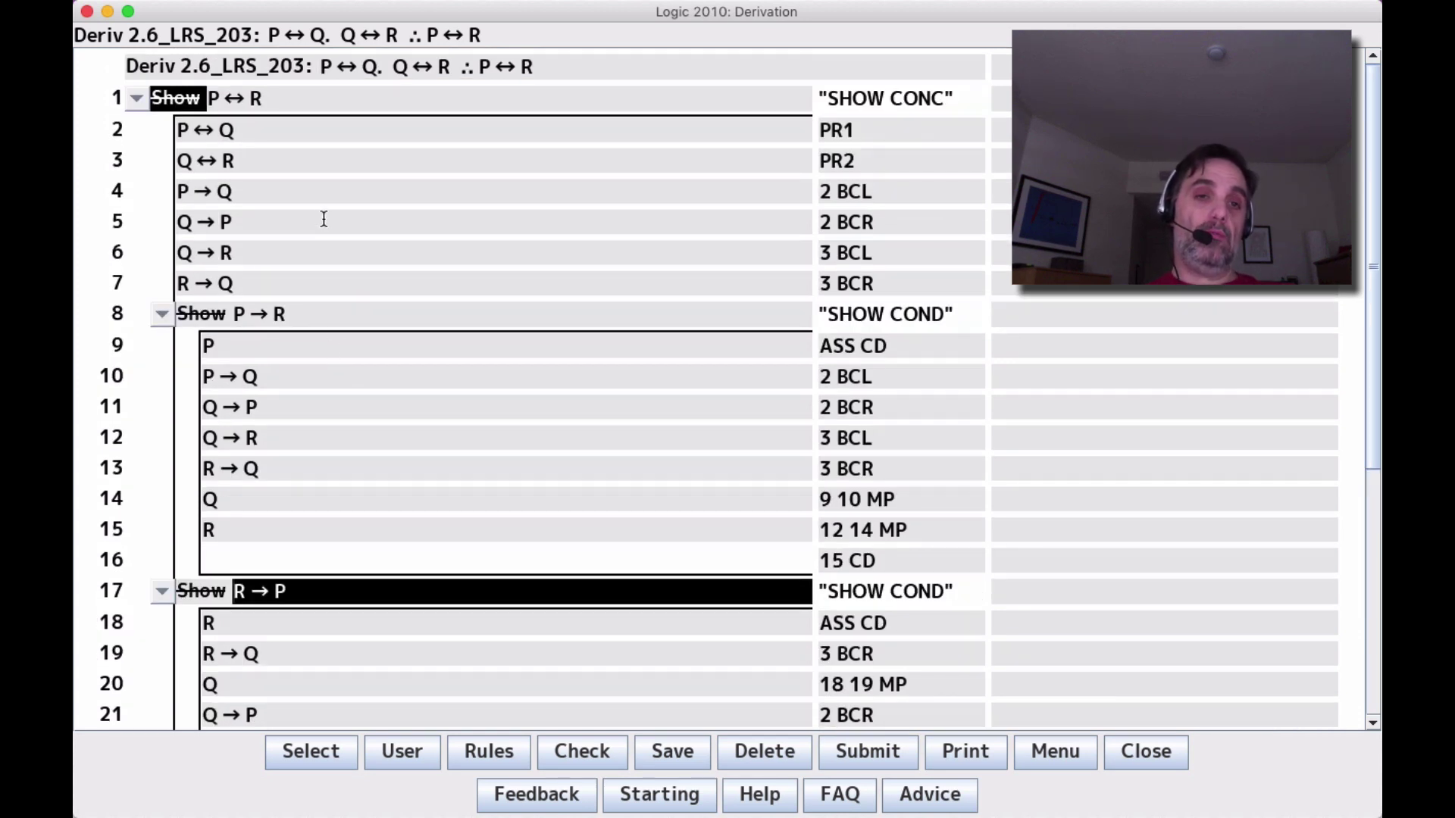
pyautogui.click(328, 163)
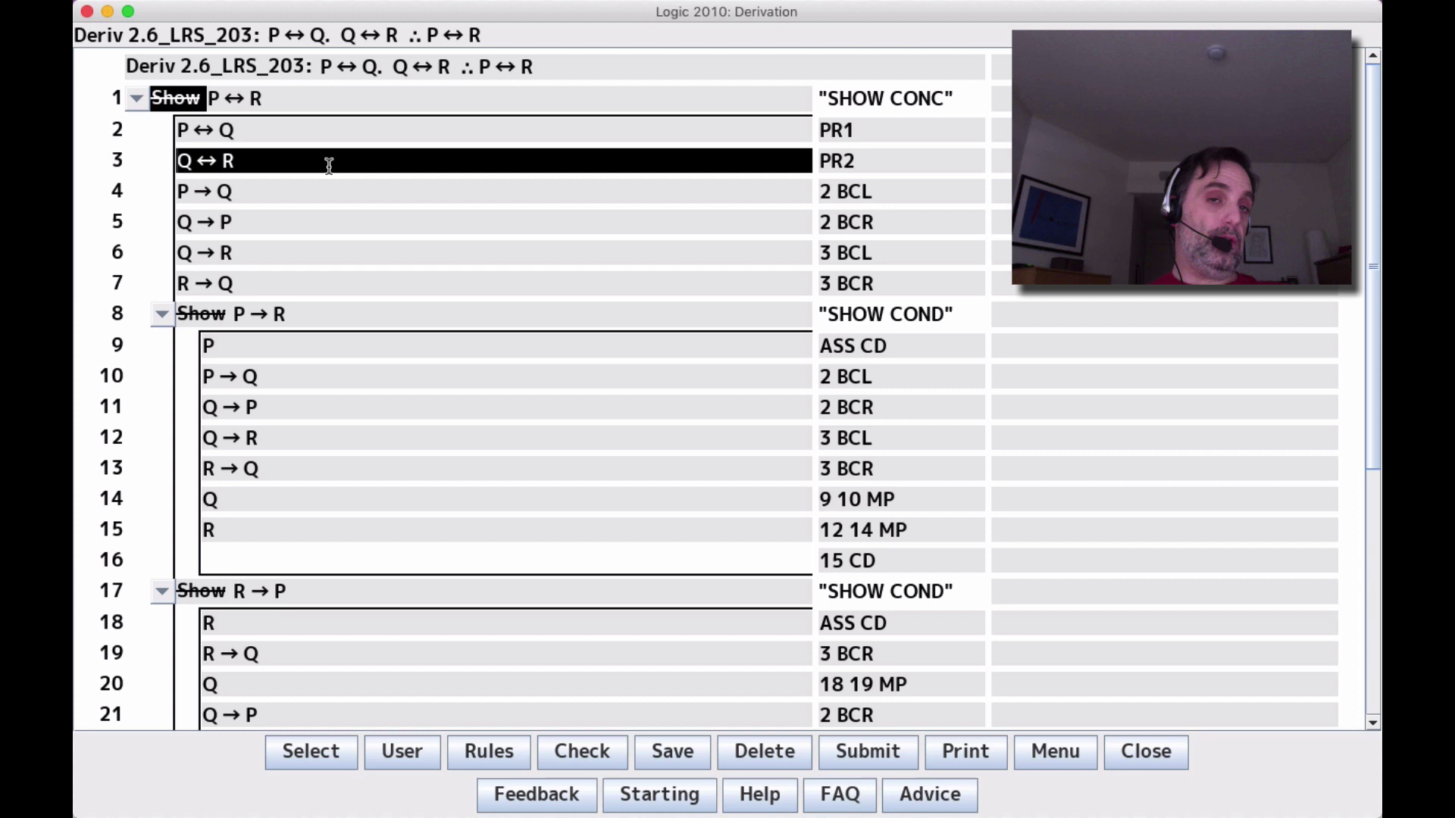
pyautogui.click(324, 409)
pyautogui.click(310, 682)
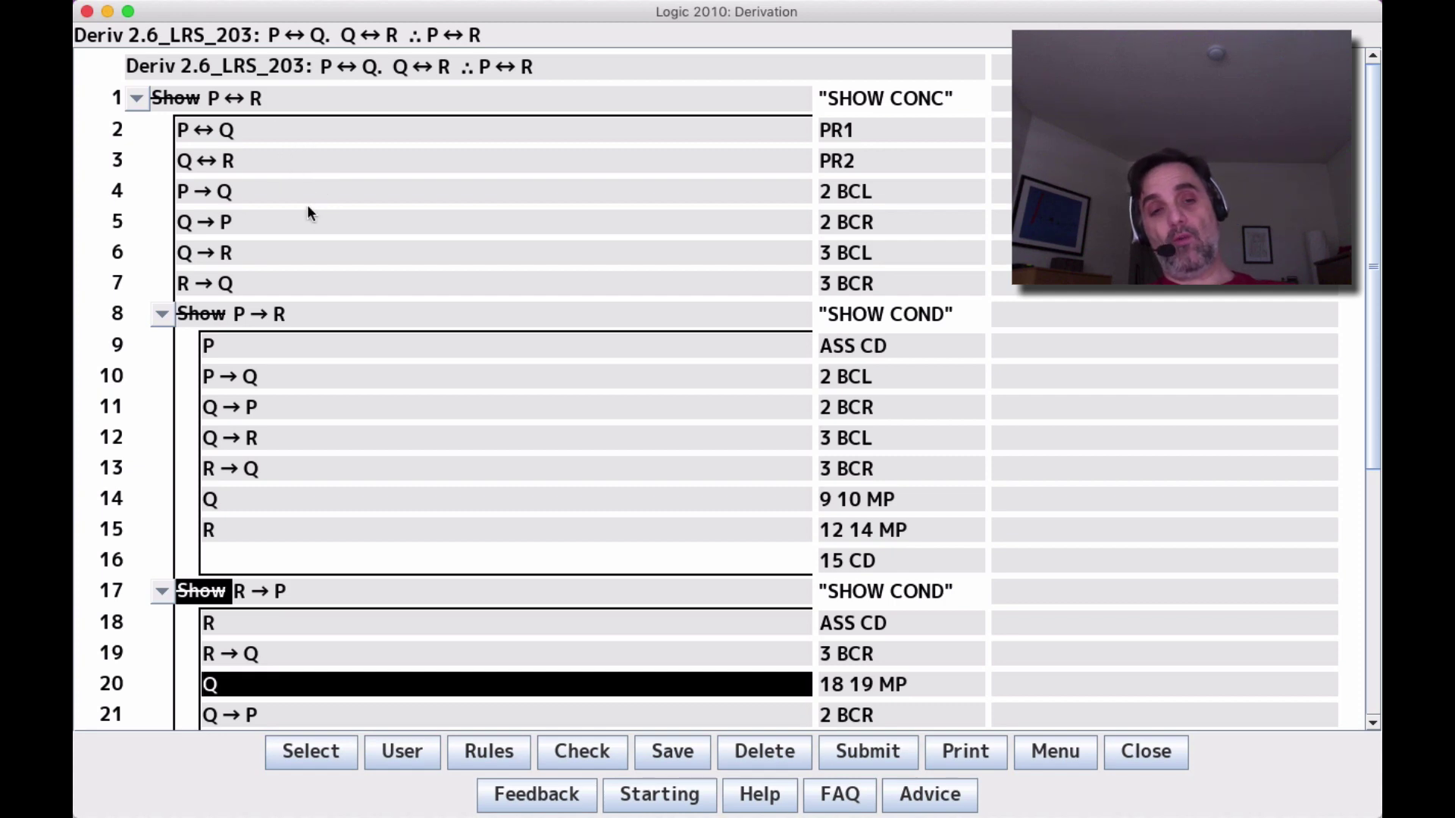
pyautogui.scroll(-4, 294, 426)
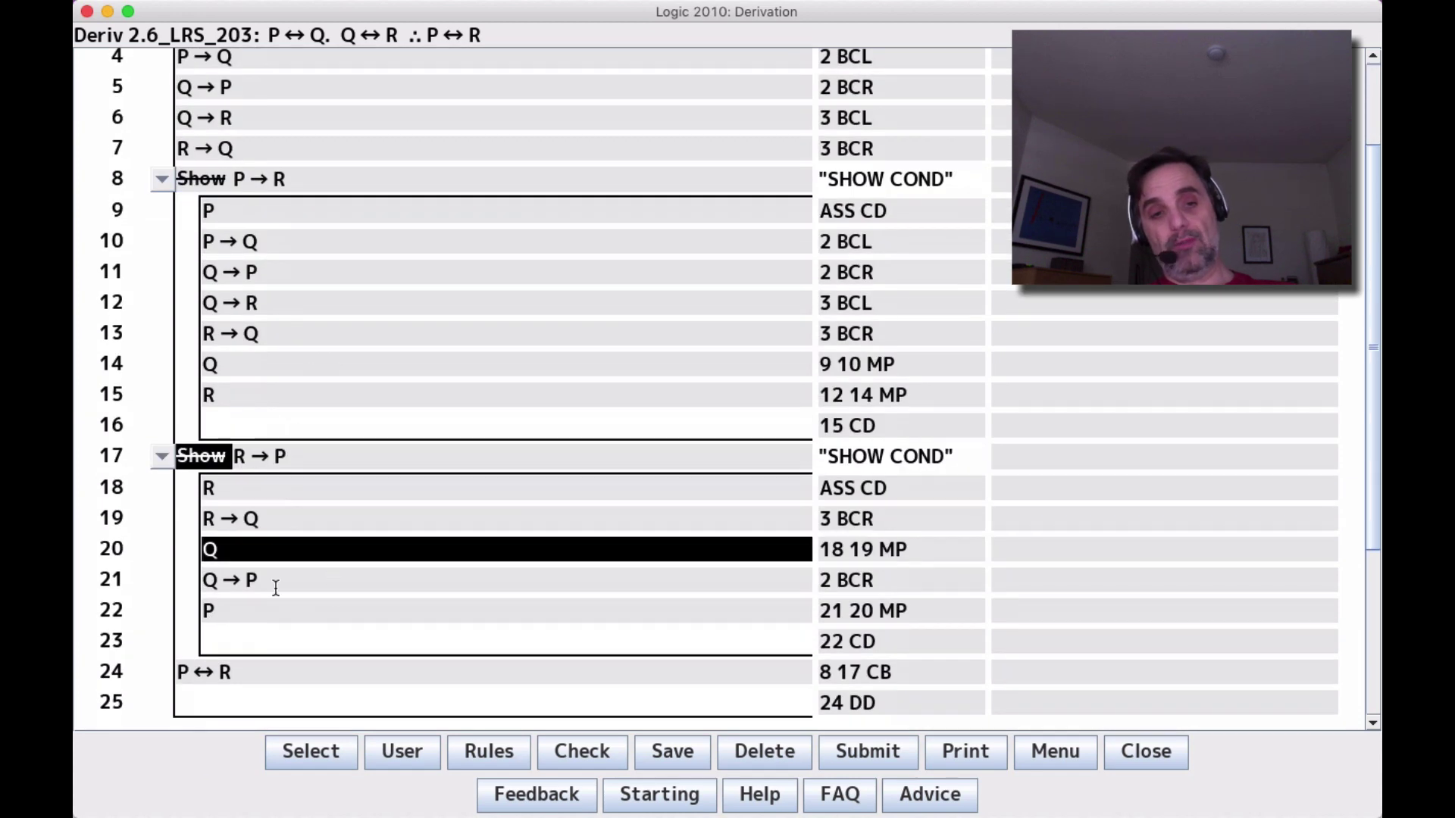